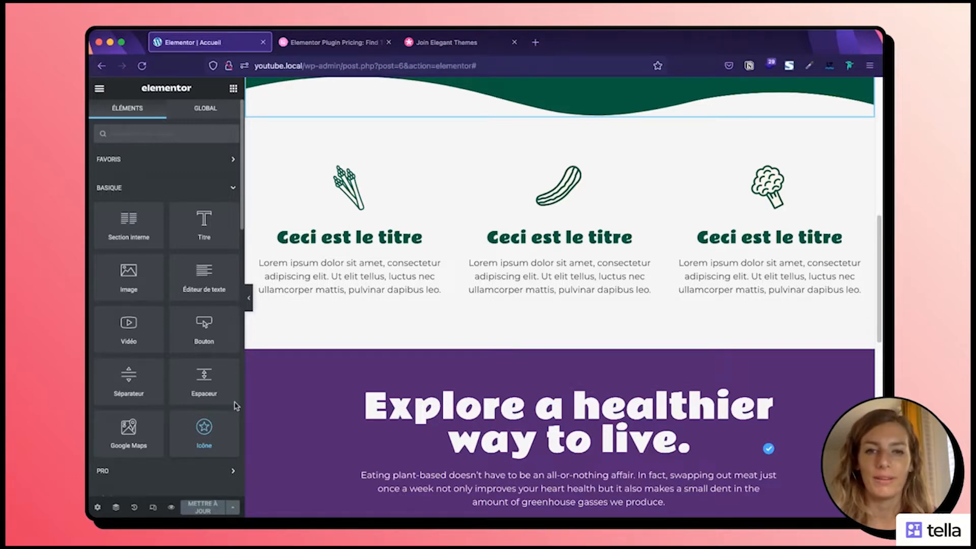
Step: Add a new section with two equal columns at the end of the page, below the contact section
scroll(446, 342, up, 10)
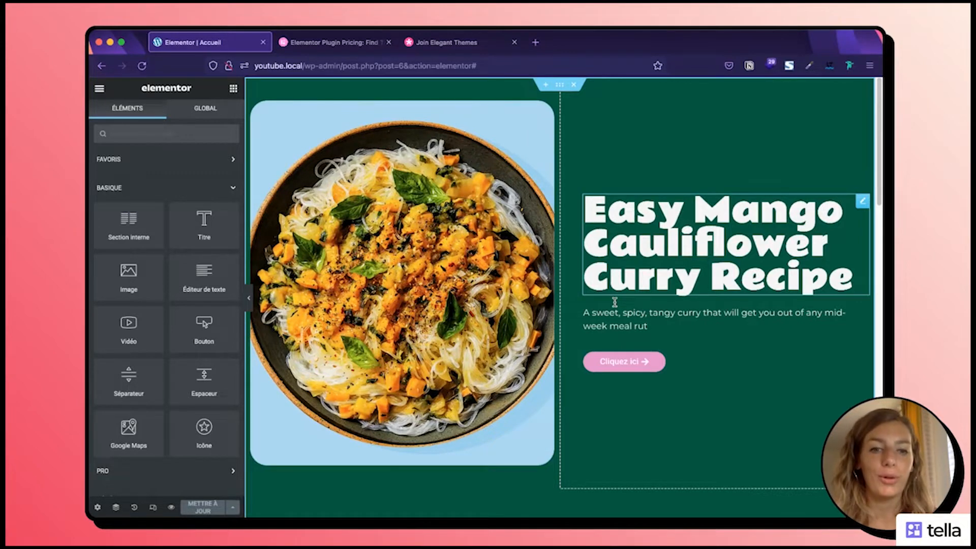
scroll(615, 301, down, 15)
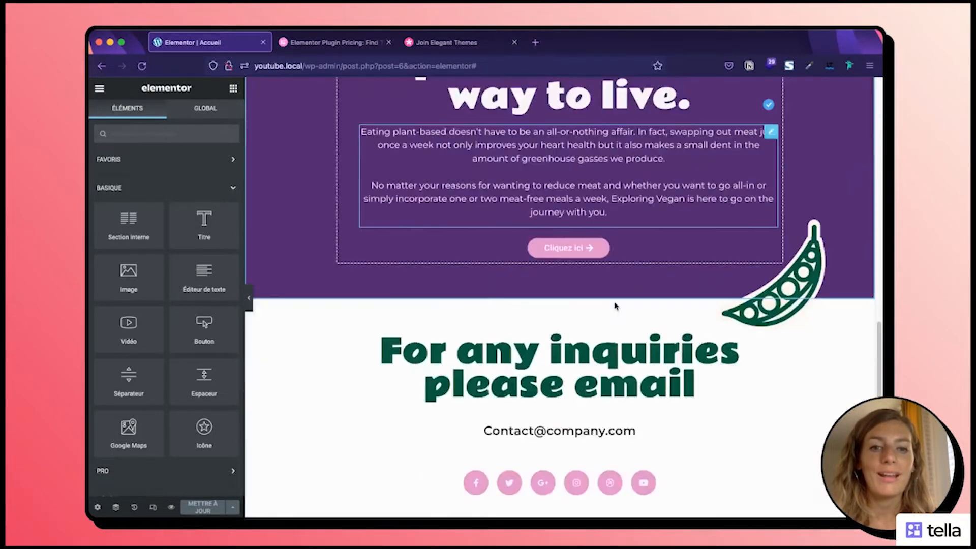
scroll(614, 304, down, 5)
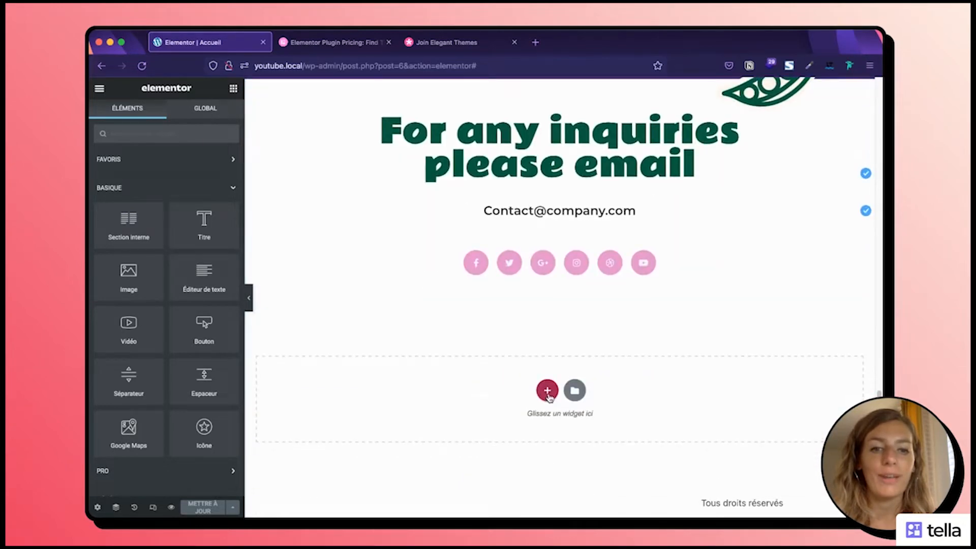
click(547, 391)
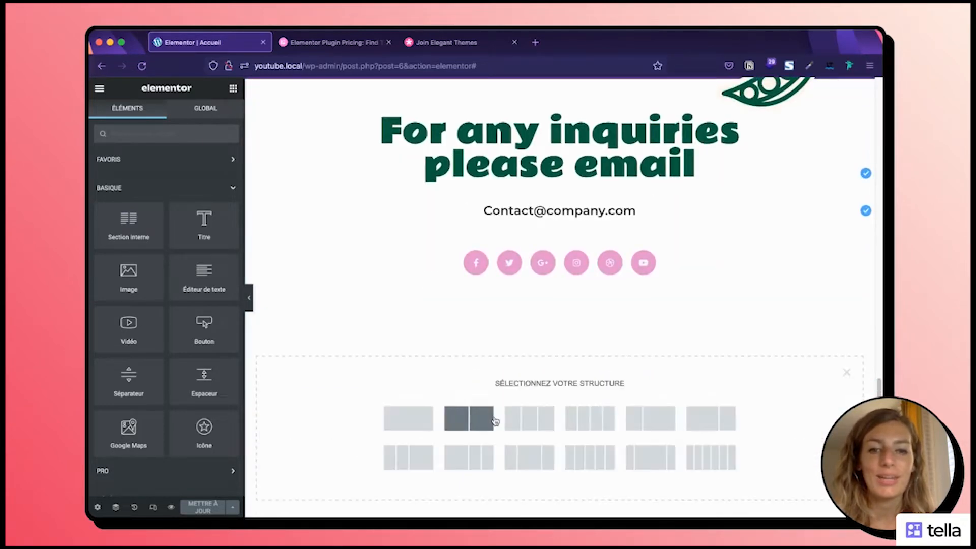
click(494, 420)
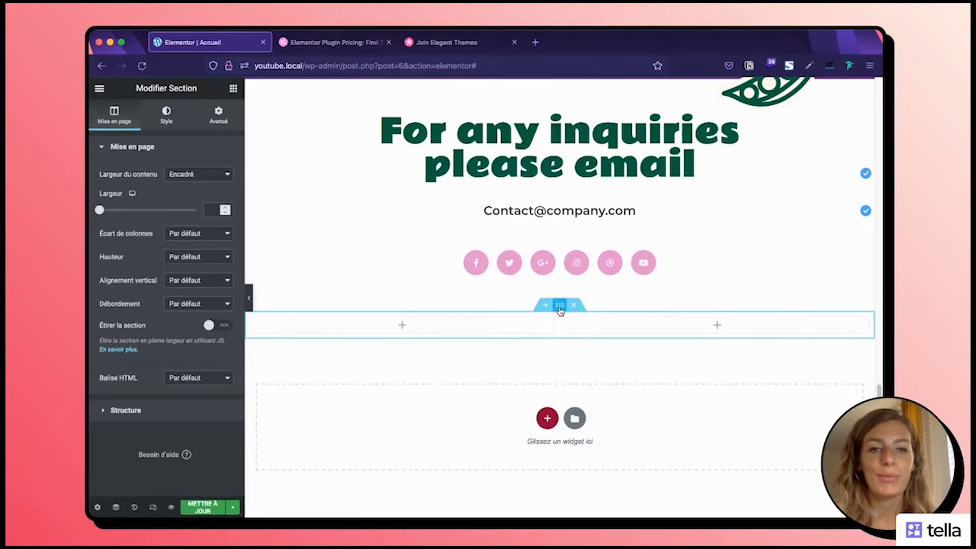
Step: Open the Navigator, collapse the expanded sections and move the new two-column section directly below the first section
click(116, 508)
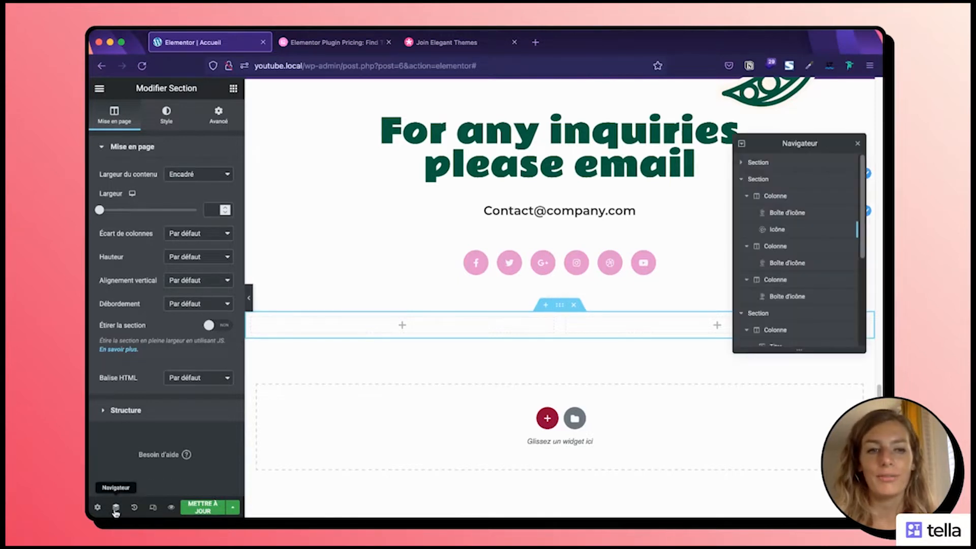
click(741, 178)
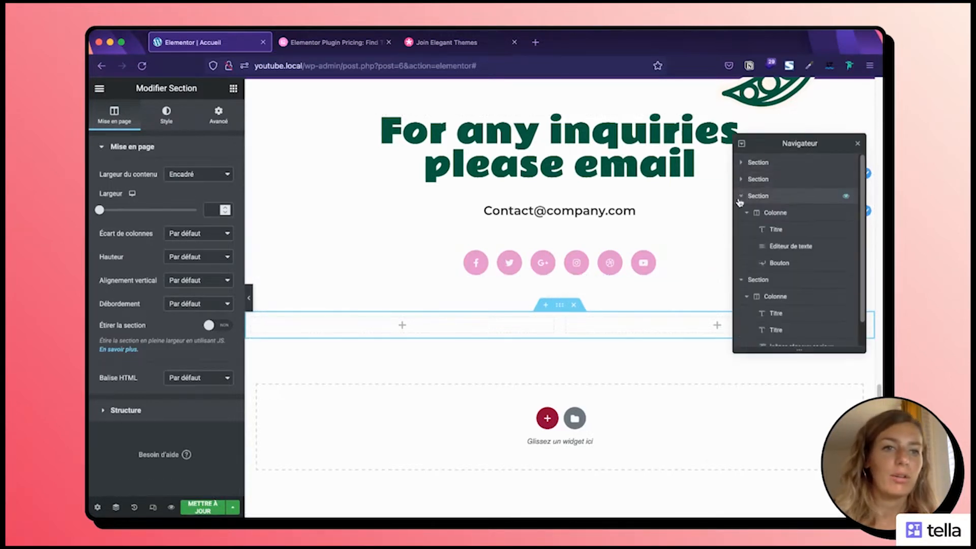
click(741, 197)
click(740, 213)
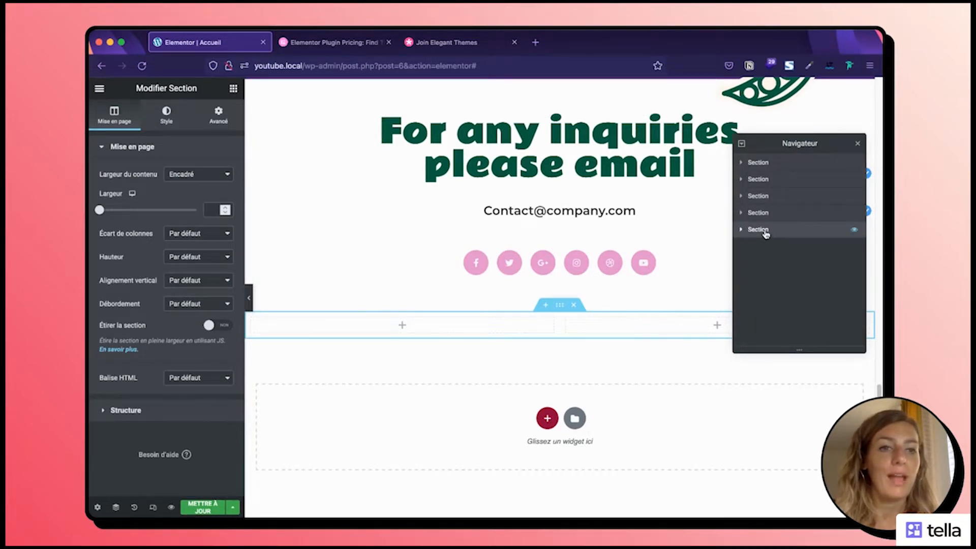
drag(765, 233, 764, 177)
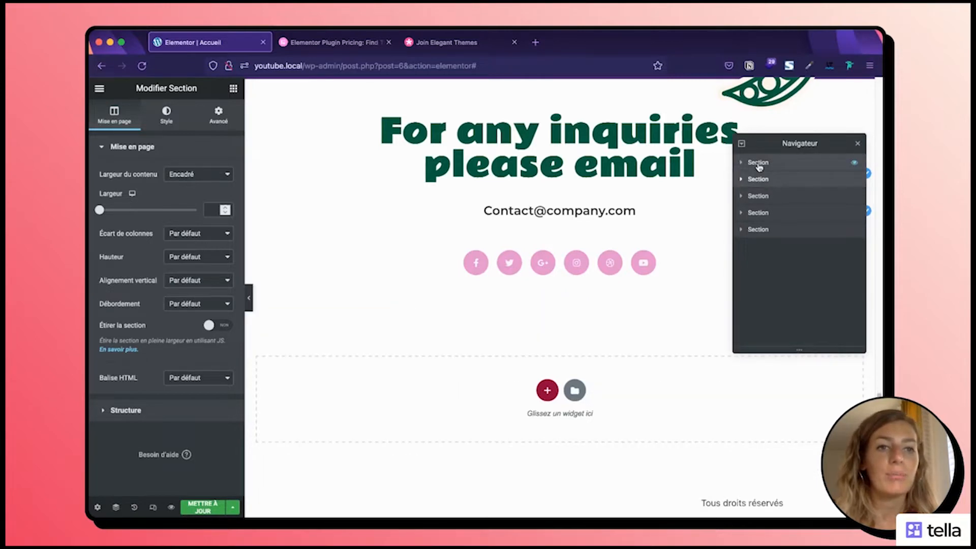
Step: Rename the first section in the Navigator as "Introduction"
double_click(758, 164)
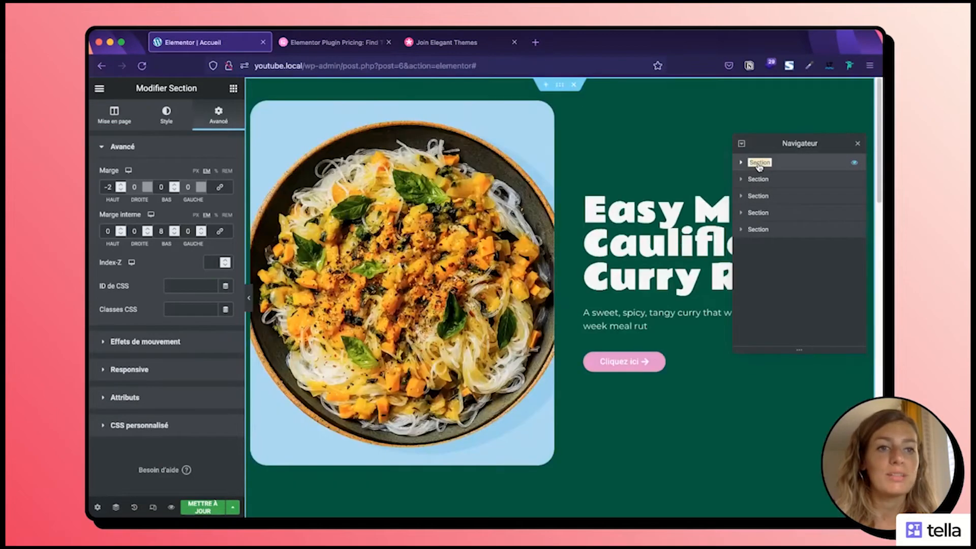
text(Introduct)
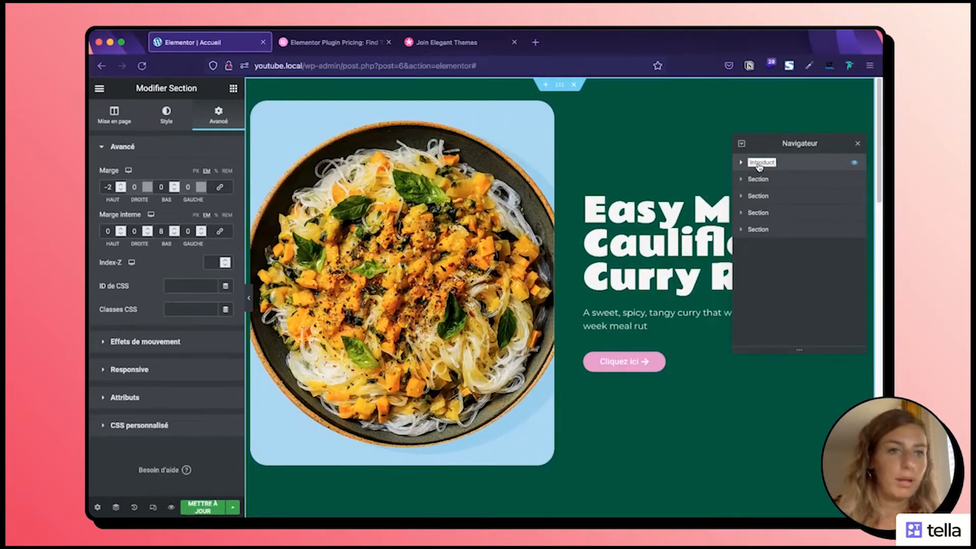
text(ion)
key(Return)
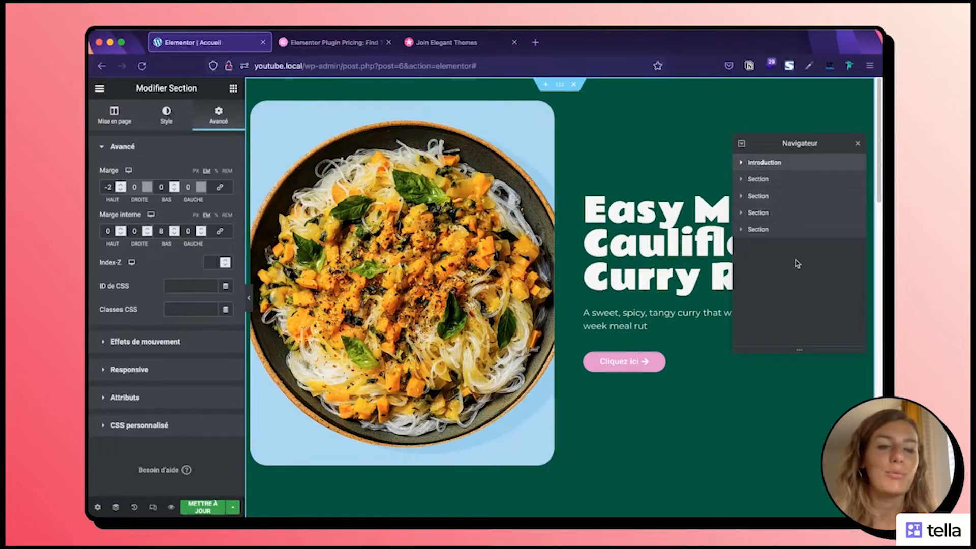
mouse_move(769, 163)
mouse_down()
mouse_move(773, 186)
mouse_move(770, 163)
mouse_up()
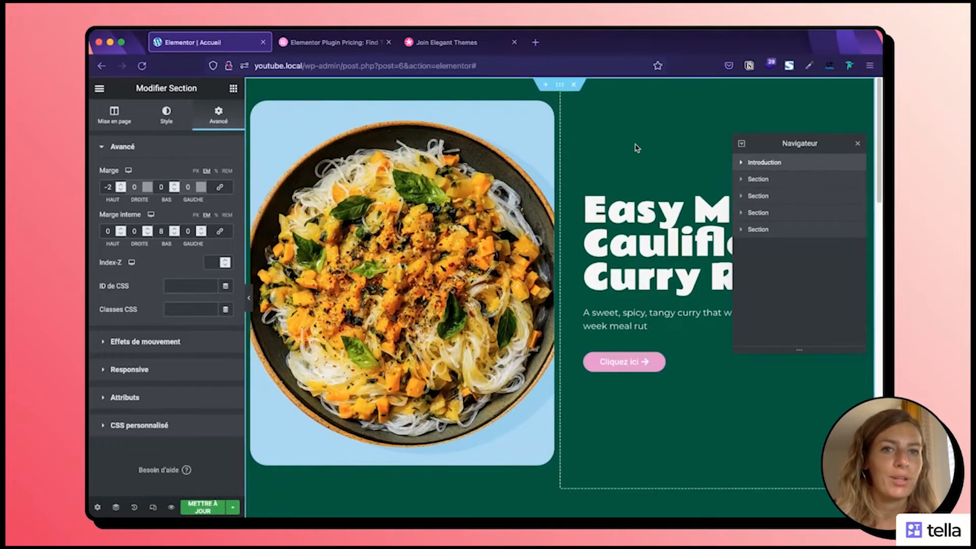
Step: Give the new two-column section a classic background in the global colour Vert
scroll(633, 222, down, 6)
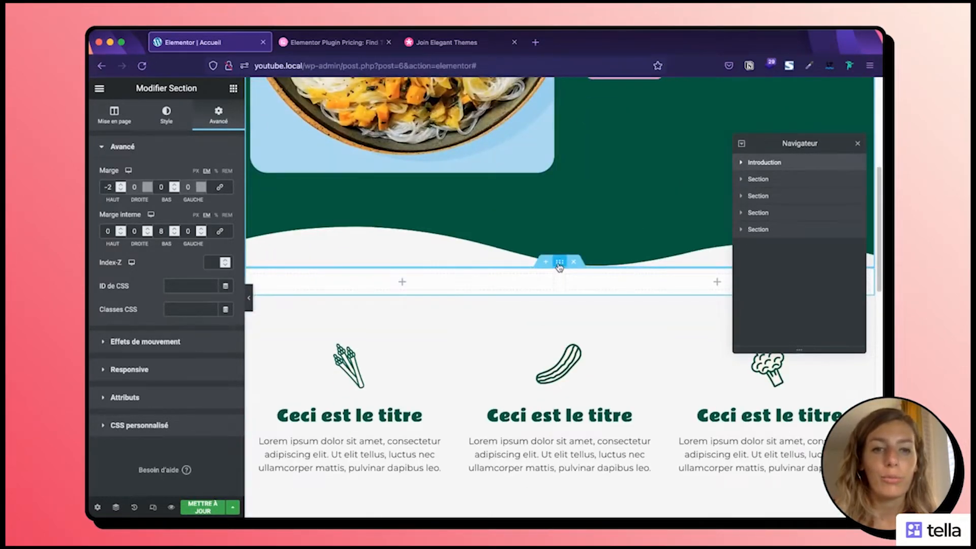
click(558, 265)
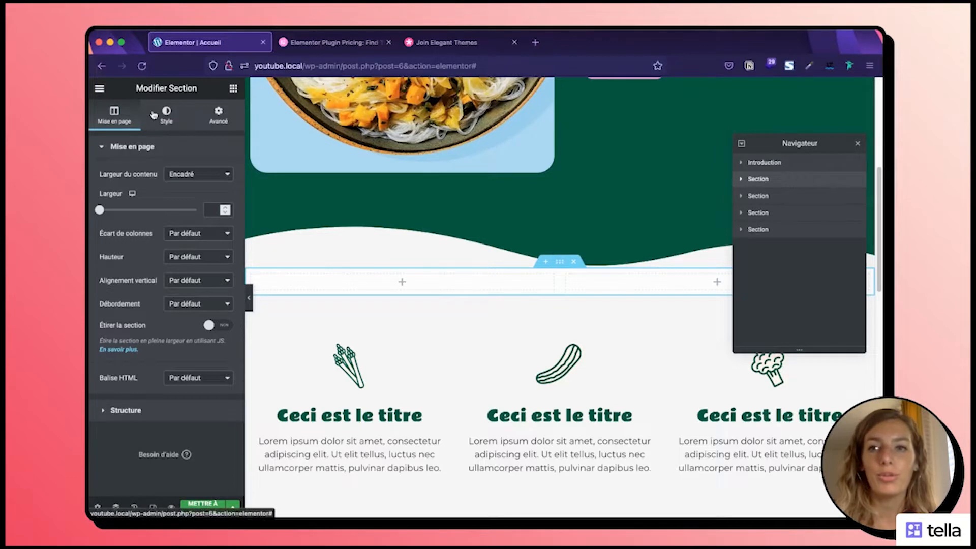
click(167, 119)
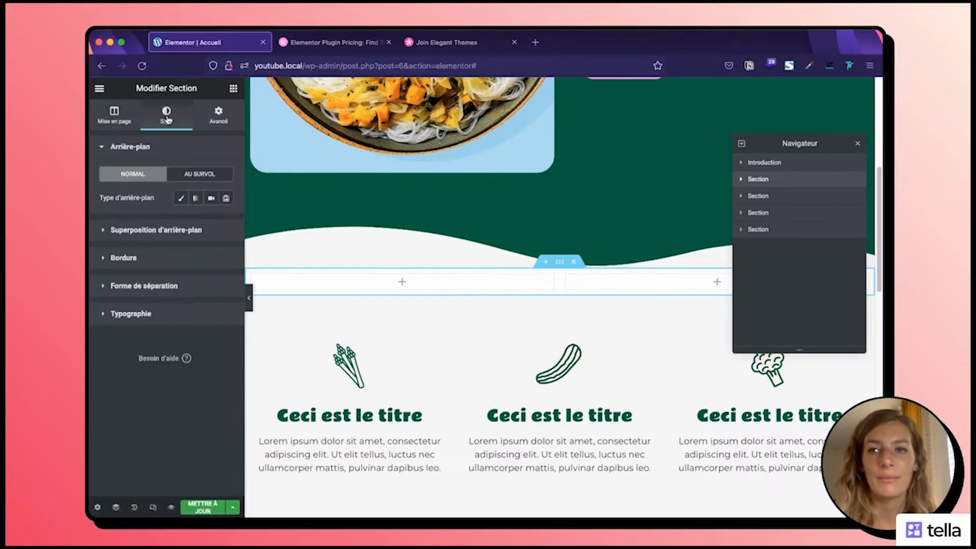
click(181, 199)
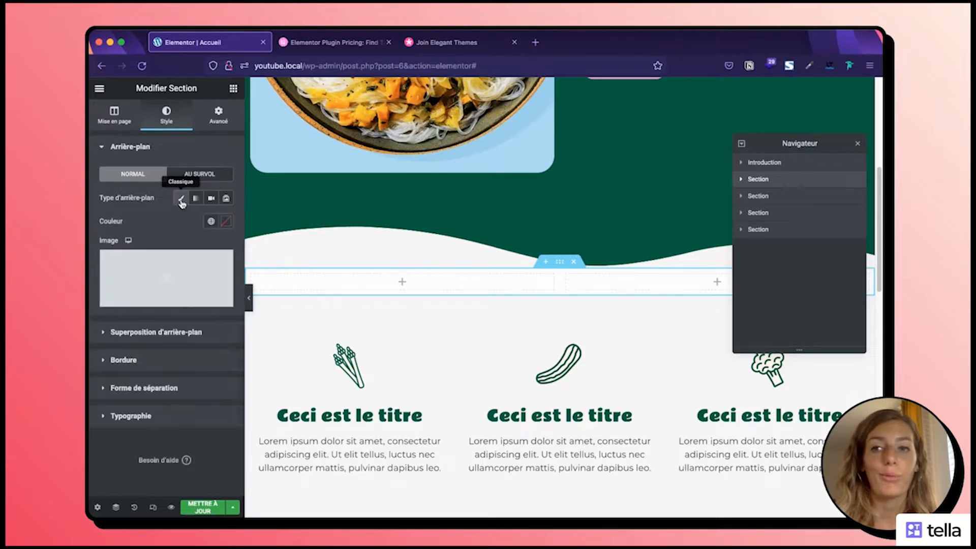
click(209, 224)
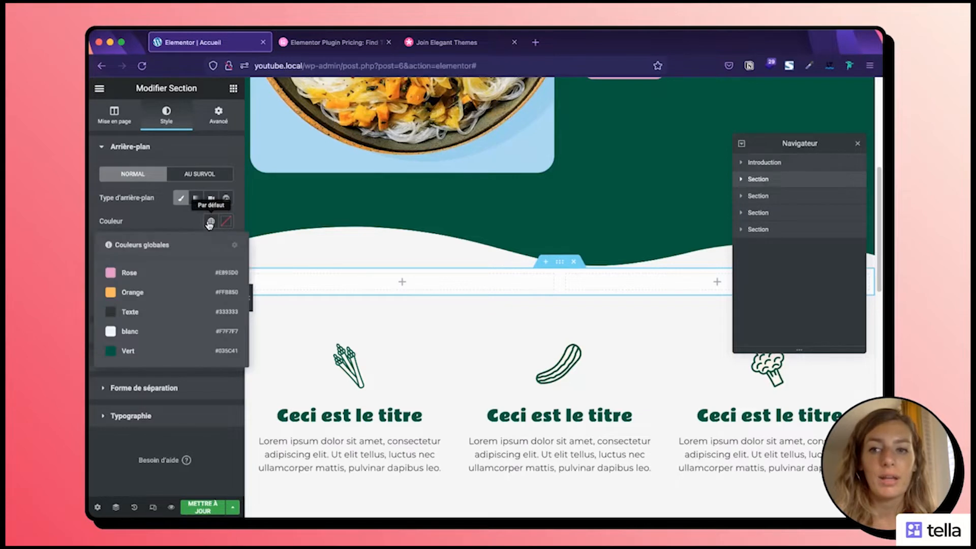
click(196, 356)
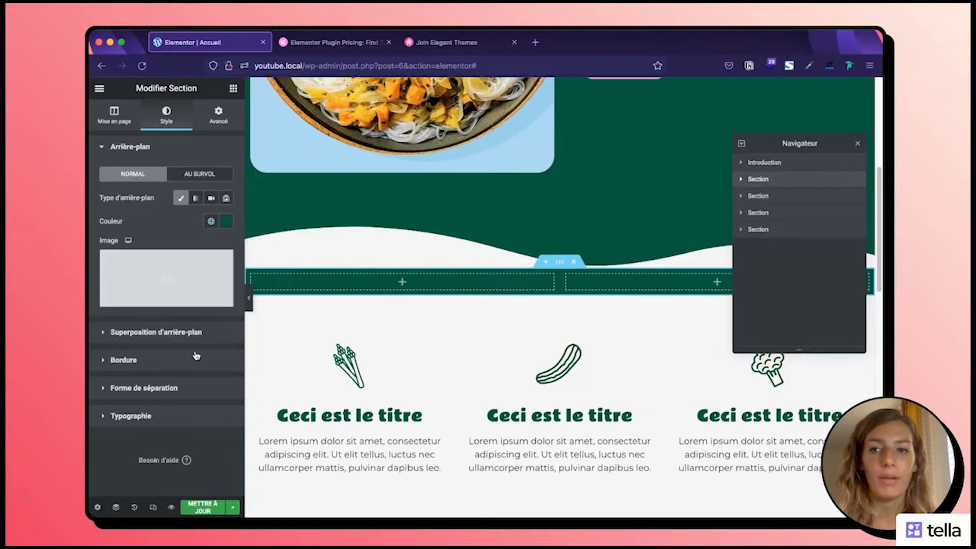
click(224, 222)
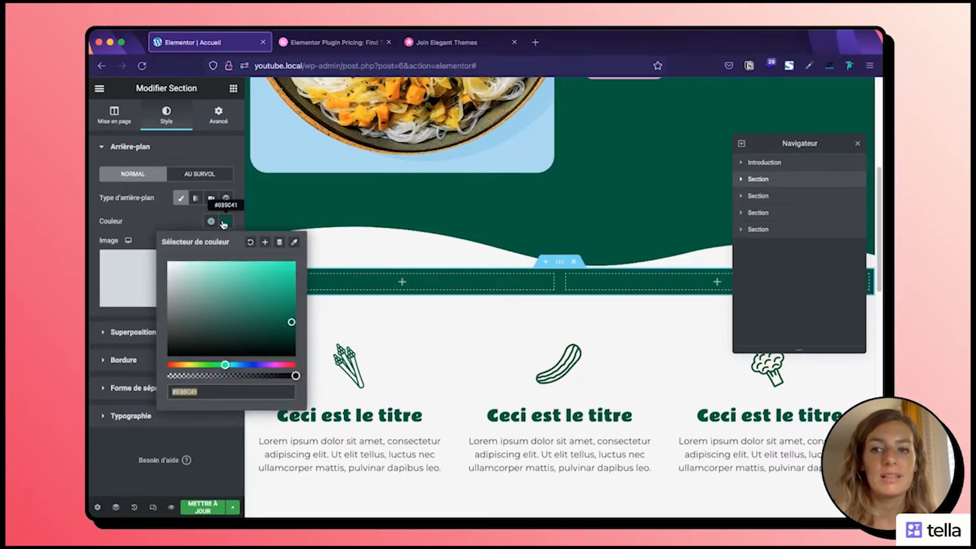
click(169, 221)
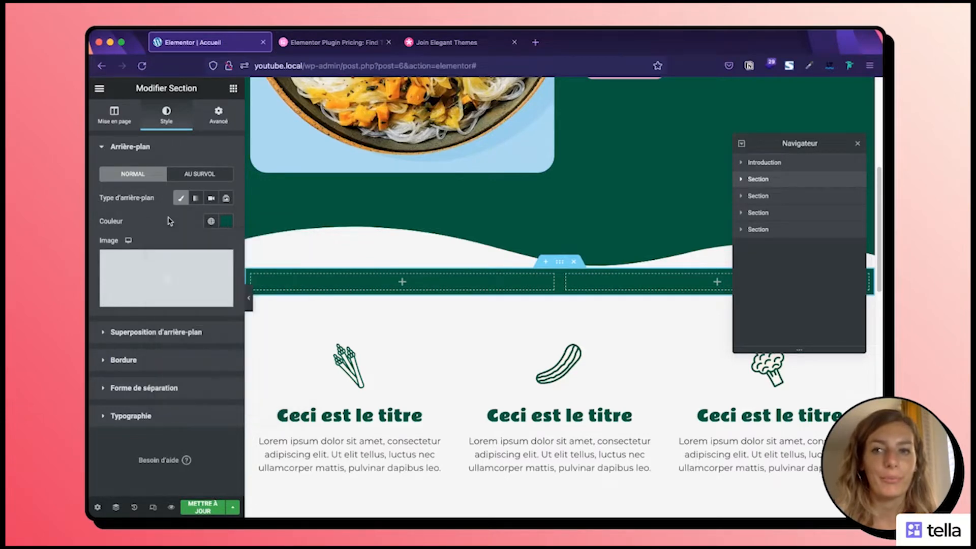
Step: Place an Image widget in the left column of the new green section
click(233, 88)
scroll(412, 199, up, 5)
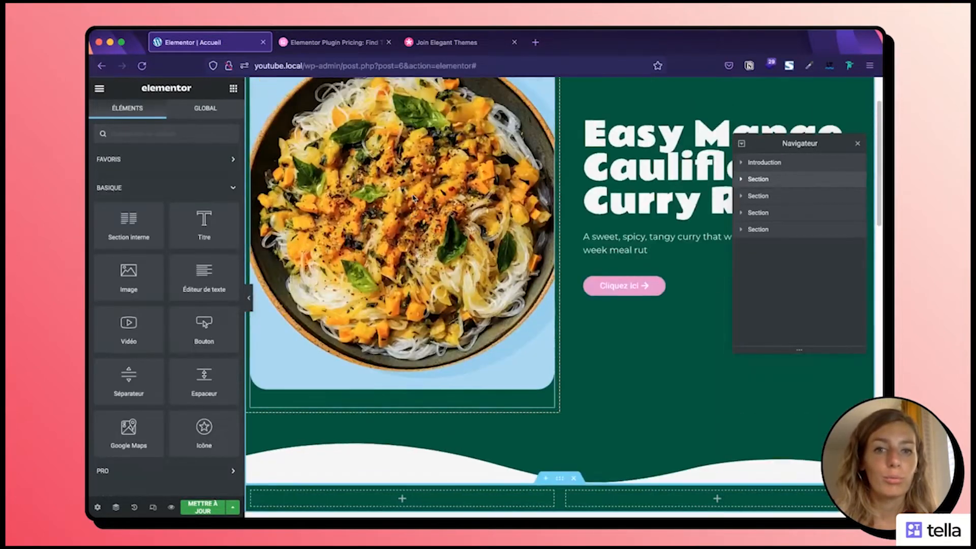
scroll(413, 199, up, 2)
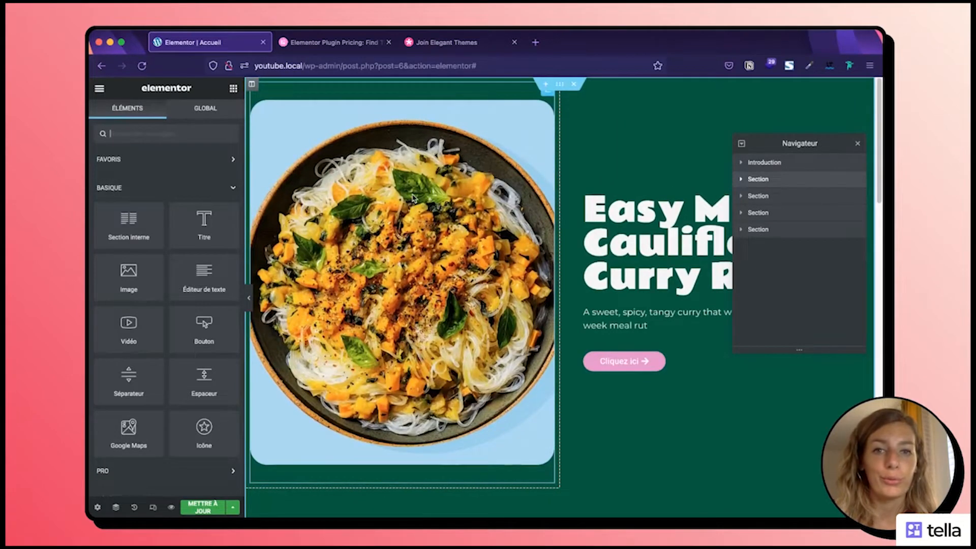
scroll(413, 198, down, 6)
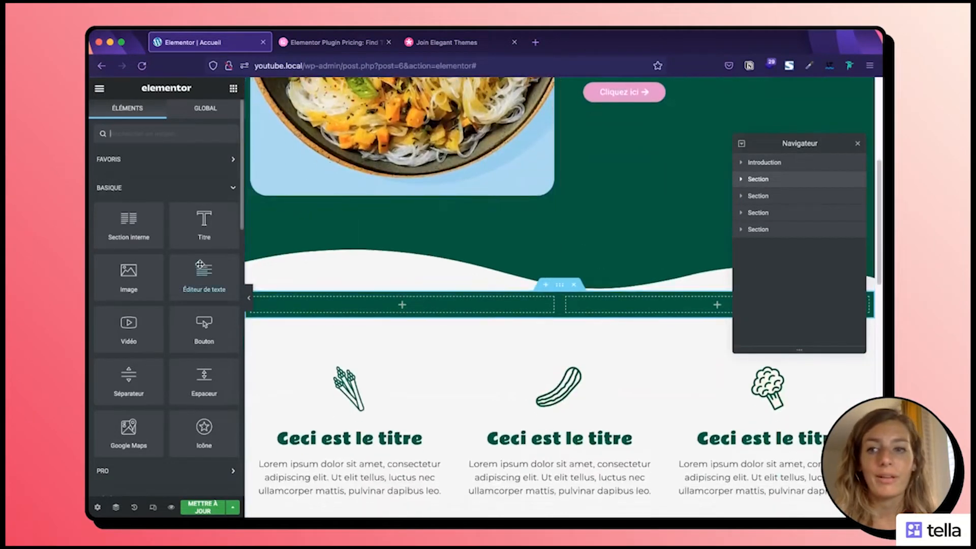
drag(128, 277, 328, 306)
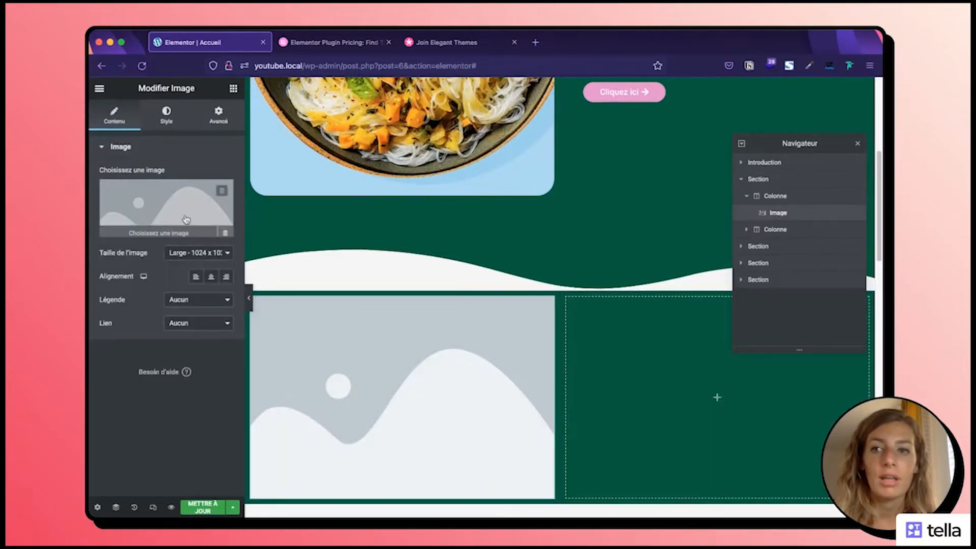
Step: Insert Spicy-Sesame-Zucchini-Sauce_Hero-Image.jpg from the media library into the new Image widget
click(169, 205)
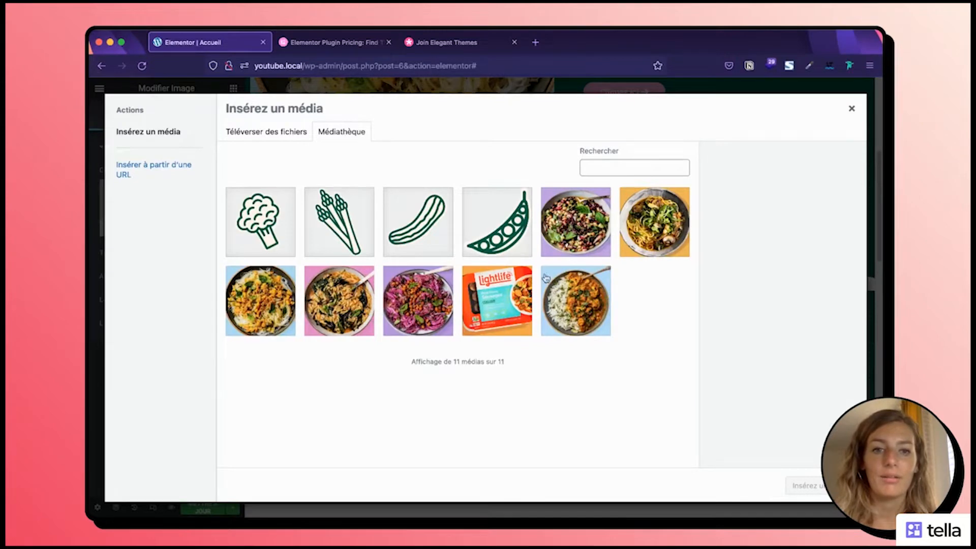
click(283, 299)
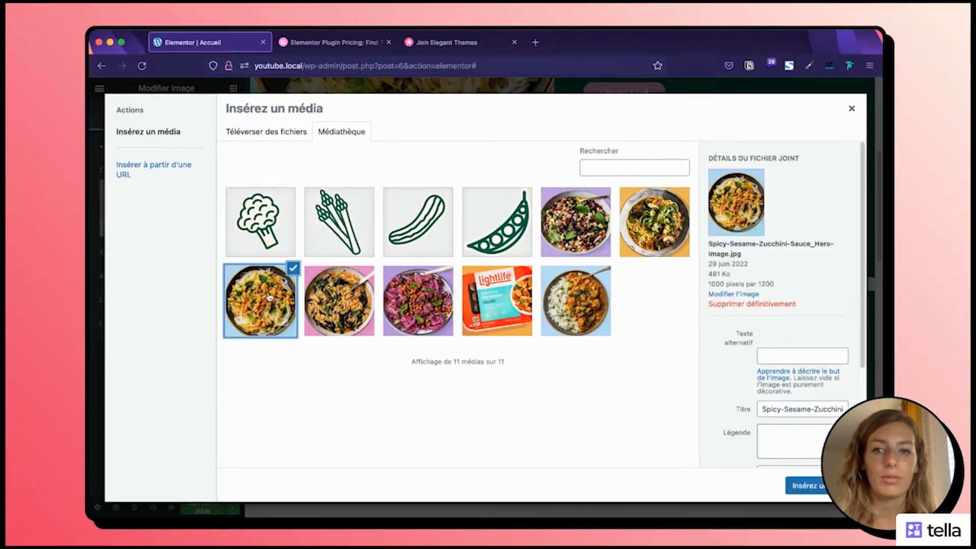
click(805, 489)
scroll(460, 320, down, 5)
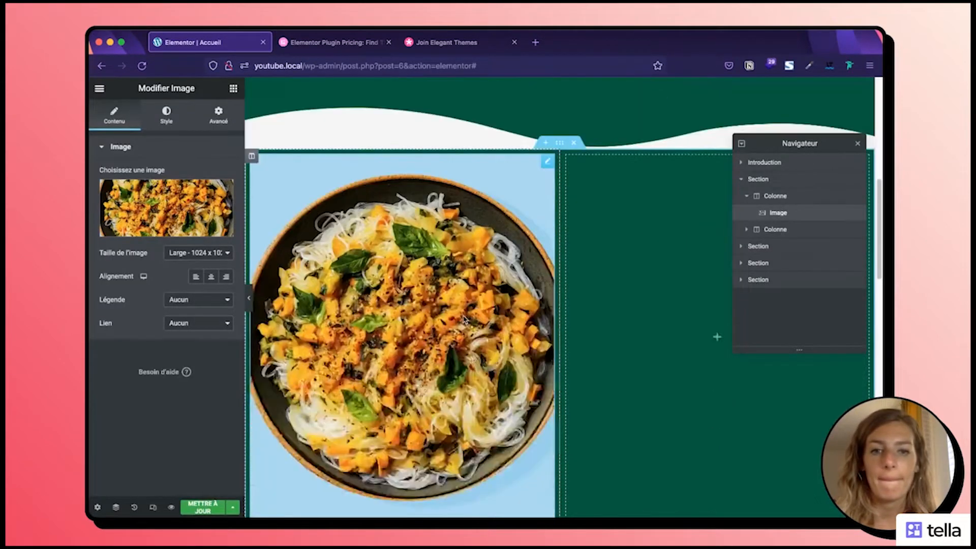
scroll(464, 318, up, 4)
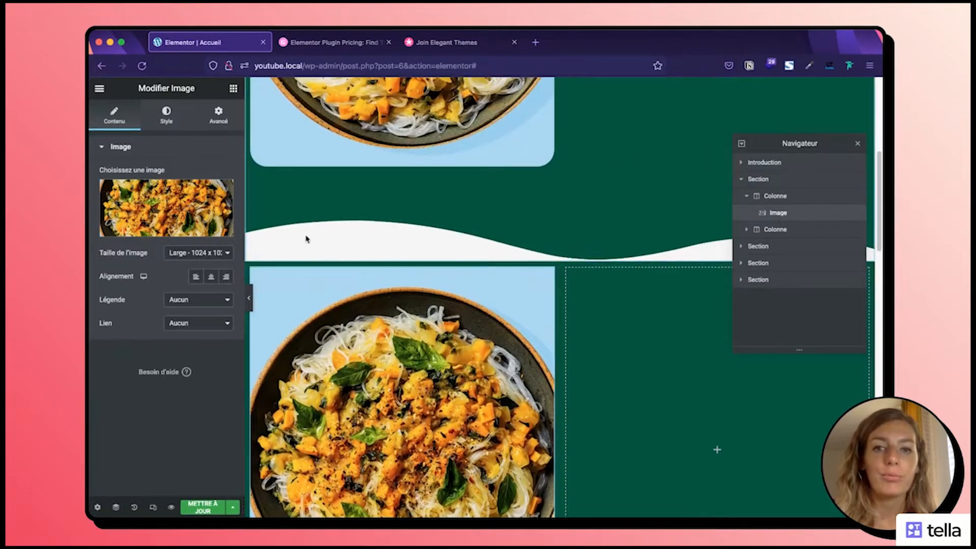
Step: Close the Navigator and copy the full heading text "Easy Mango Cauliflower Curry Recipe" from the introduction section
scroll(518, 246, up, 7)
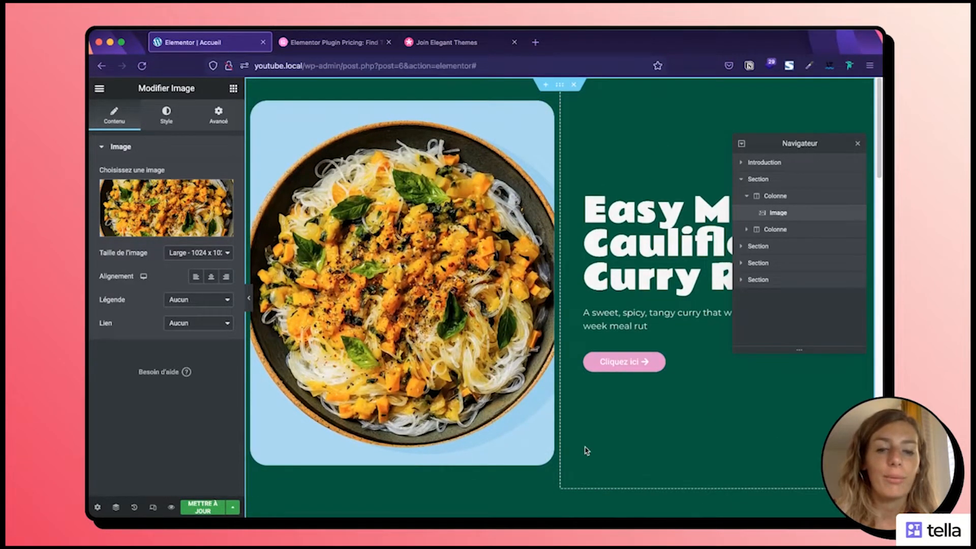
click(858, 146)
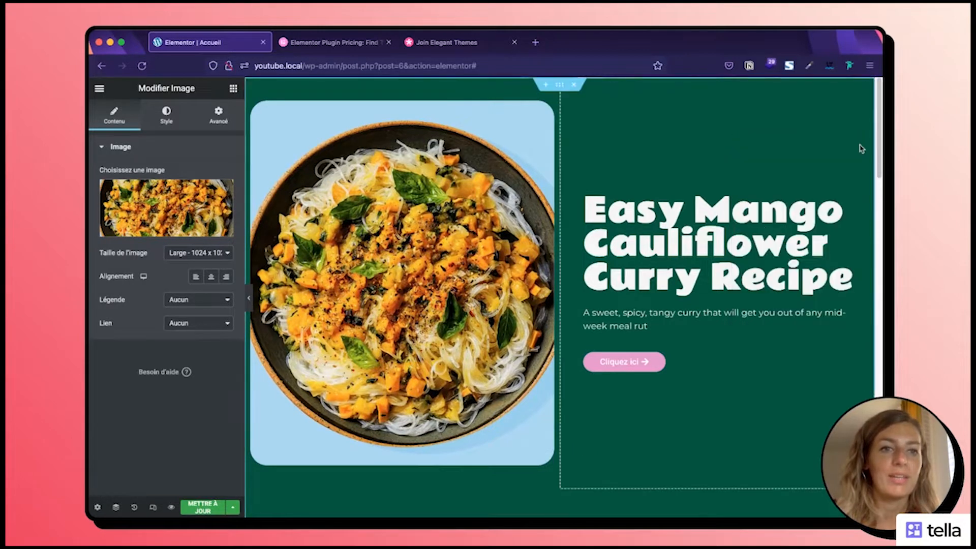
click(754, 278)
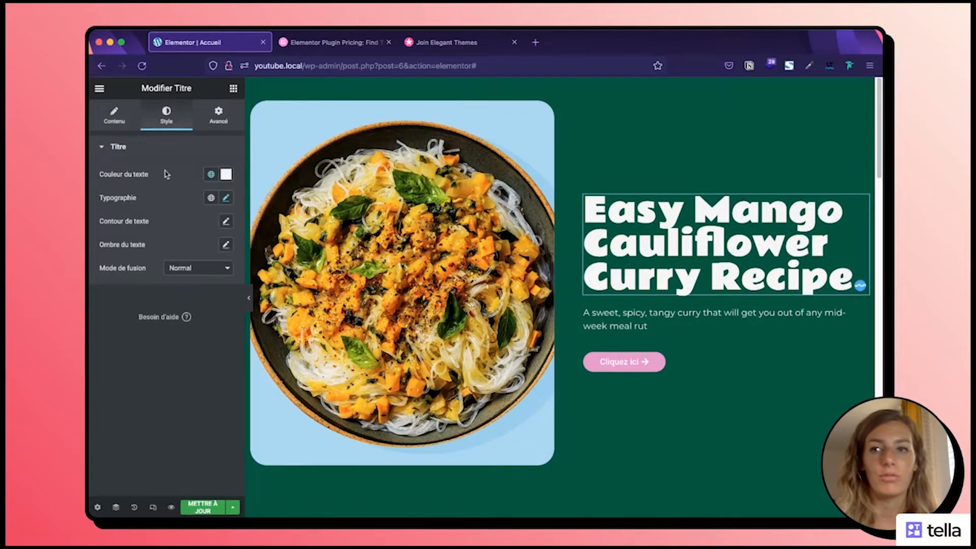
click(114, 116)
click(160, 218)
key(ctrl+a)
key(super+c)
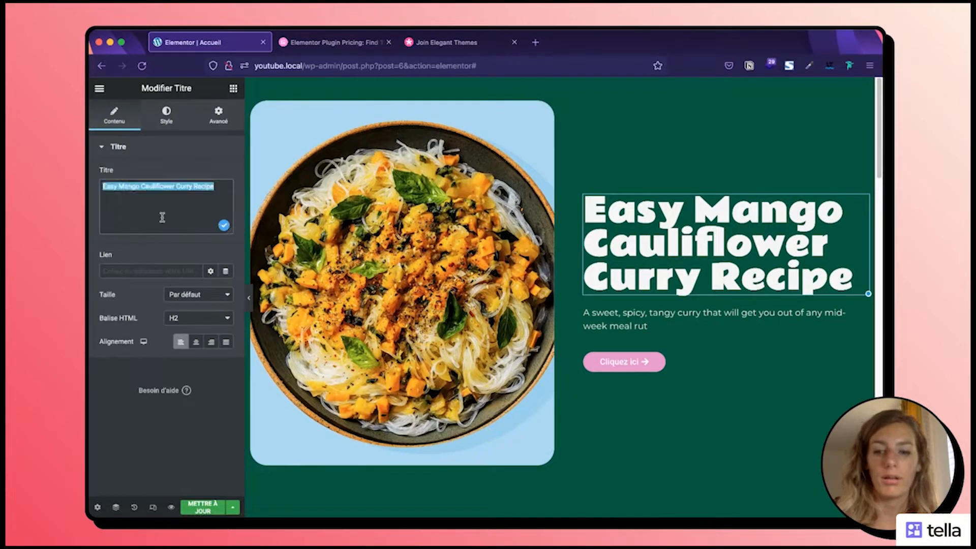
Step: Place a Titre widget in the new green section's right column and replace its text with "Easy Mango Cauliflower Curry Recipe"
click(233, 89)
scroll(495, 319, down, 8)
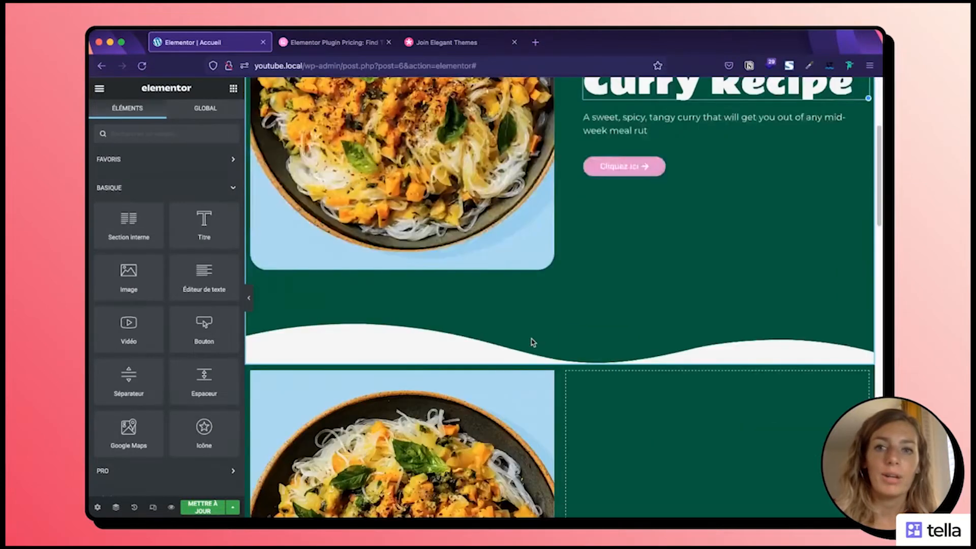
scroll(532, 343, down, 1)
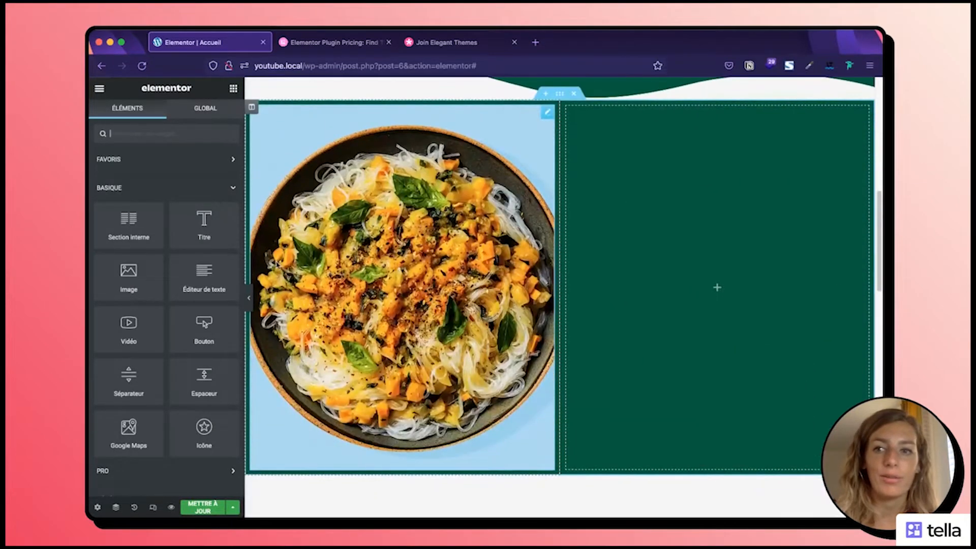
drag(200, 214, 694, 267)
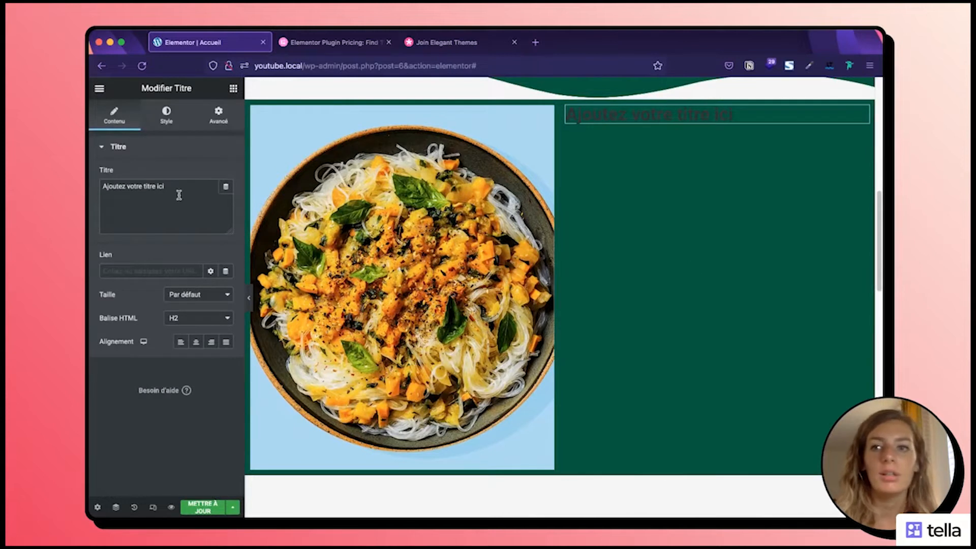
drag(178, 193, 96, 189)
key(super+v)
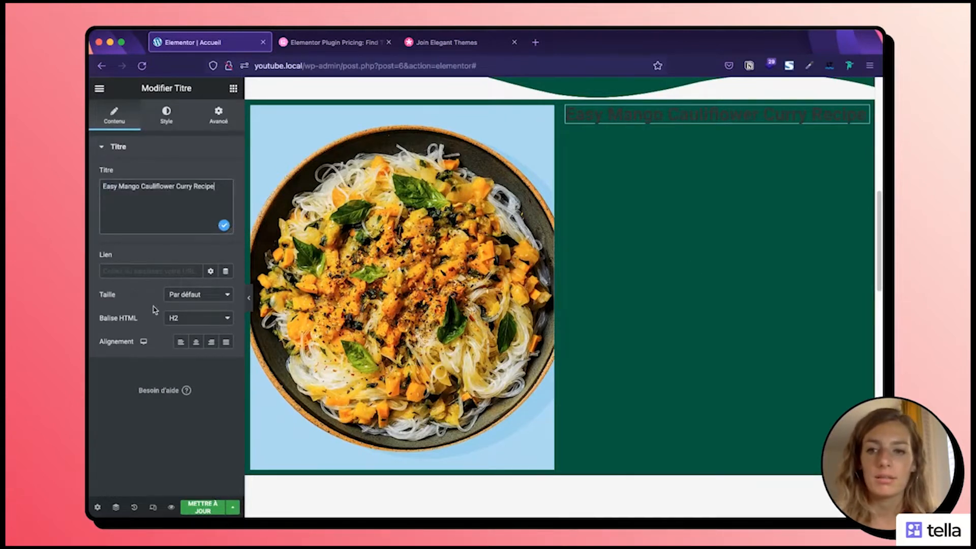
Step: Left-align the new heading and set its text colour to the global colour blanc
click(198, 346)
click(178, 344)
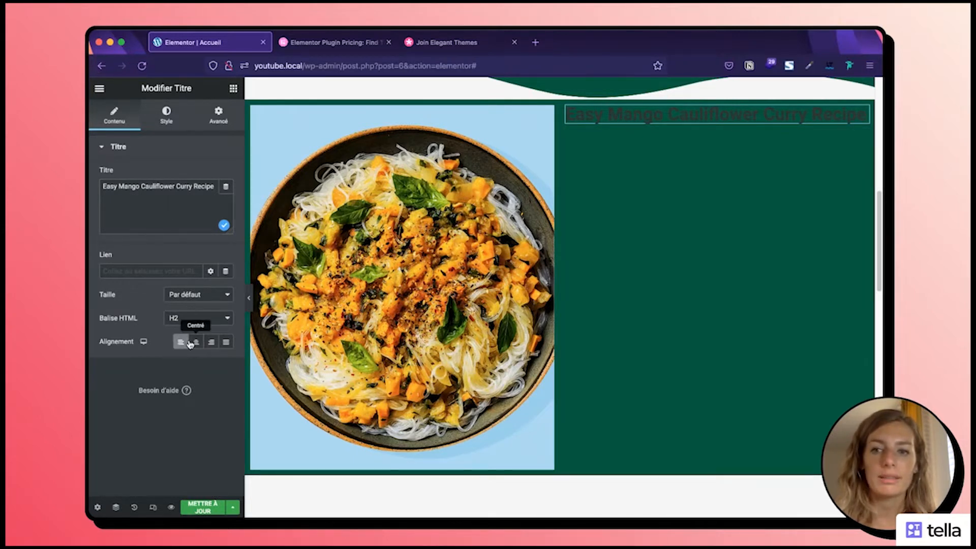
scroll(479, 164, down, 1)
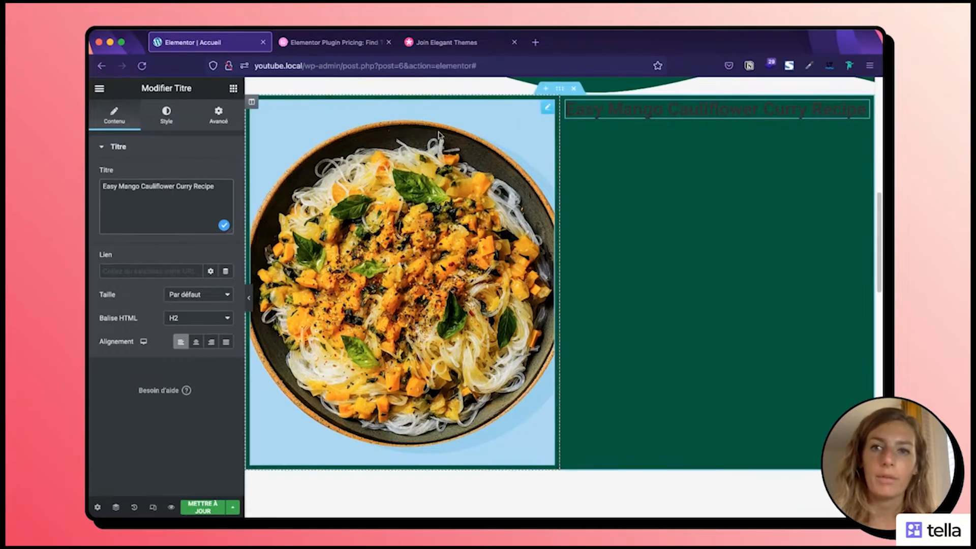
click(167, 117)
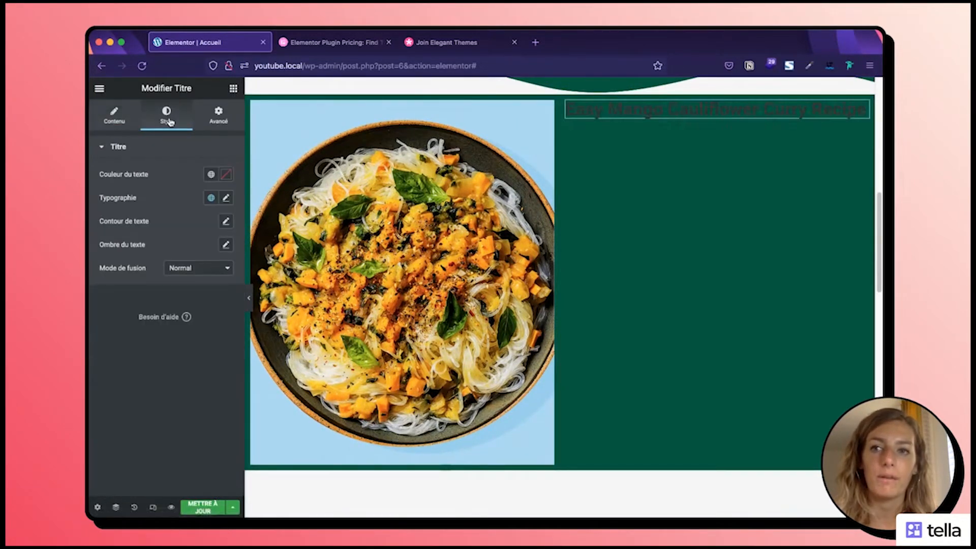
click(211, 174)
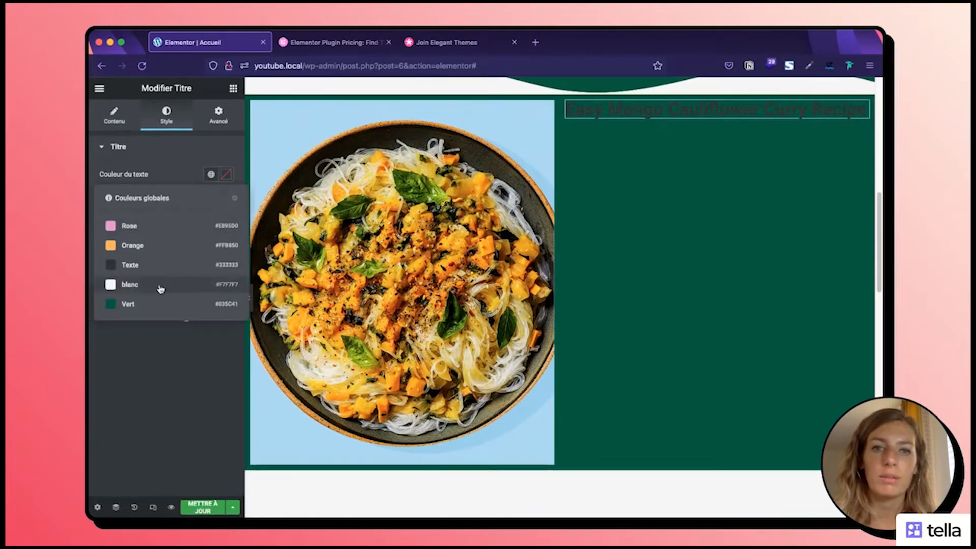
click(160, 289)
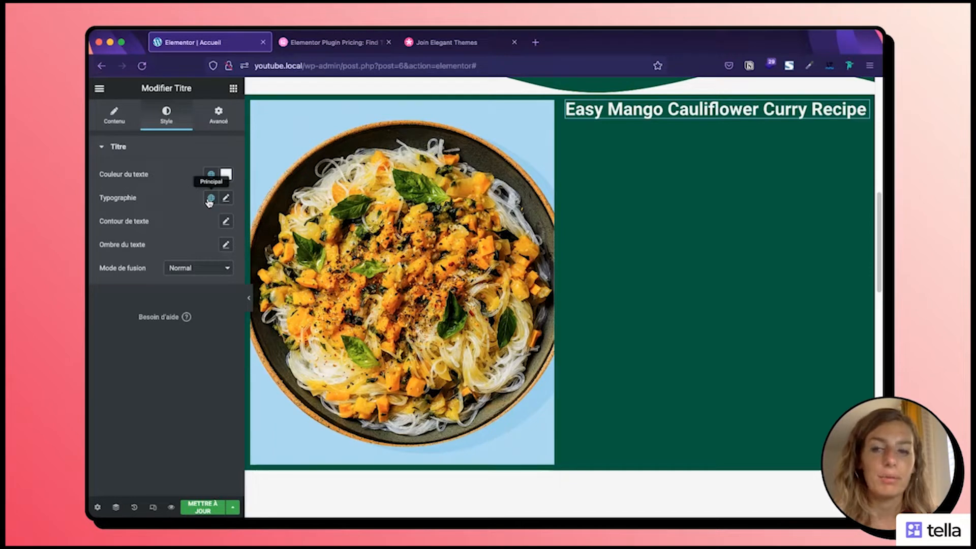
Step: Set the new heading's font family to Rammetto One and its size to 60 px
click(225, 198)
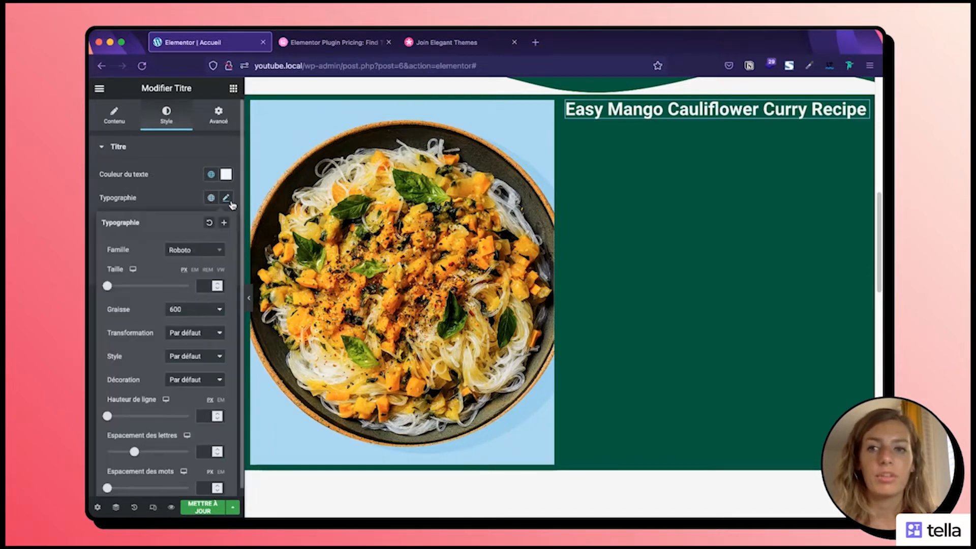
click(207, 249)
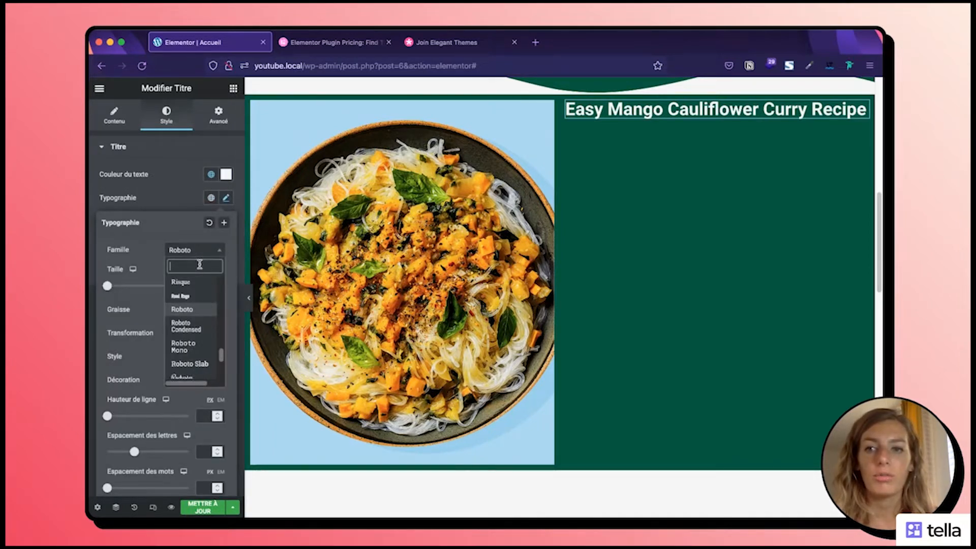
text(ram)
click(201, 280)
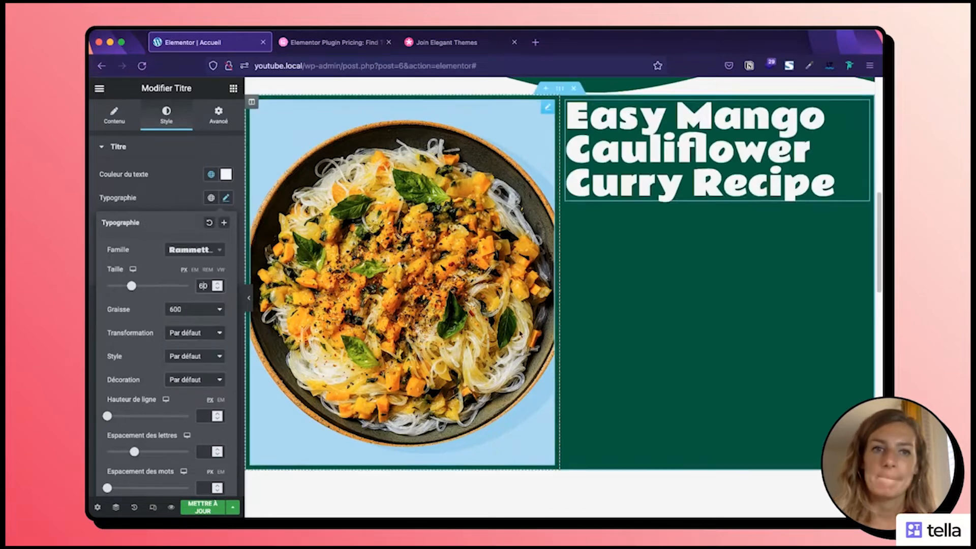
scroll(521, 334, up, 1)
click(721, 346)
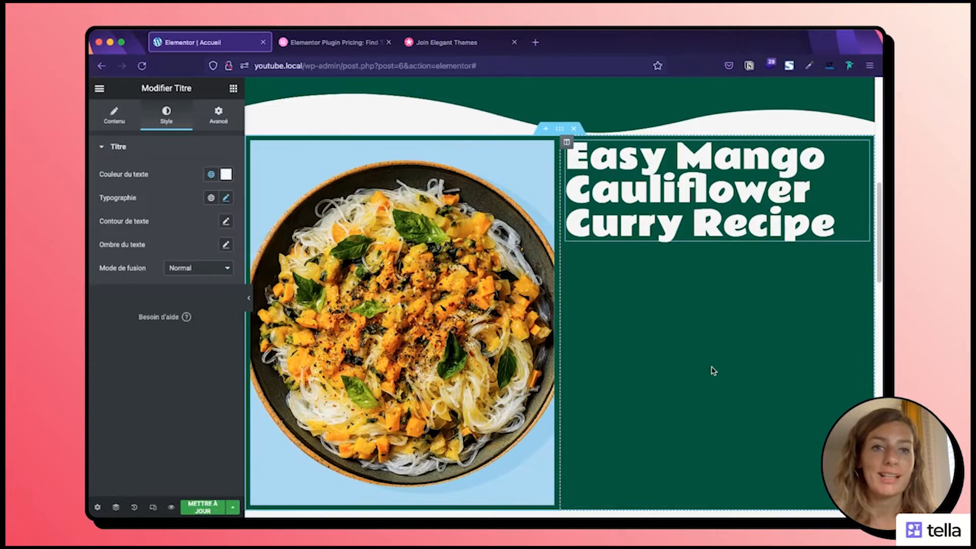
Step: Set the vertical alignment of the new section's right column to Milieu, trying Bas for comparison
click(566, 144)
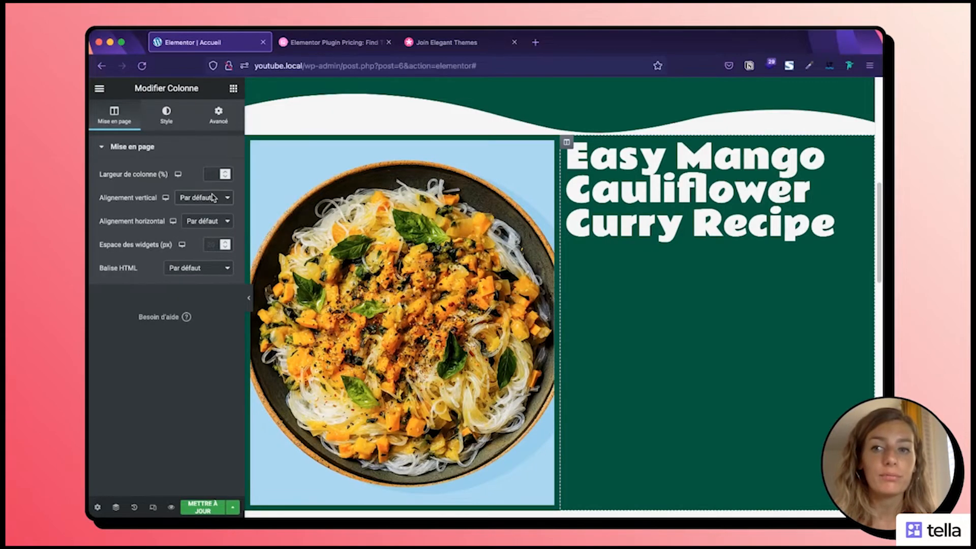
click(212, 197)
click(213, 219)
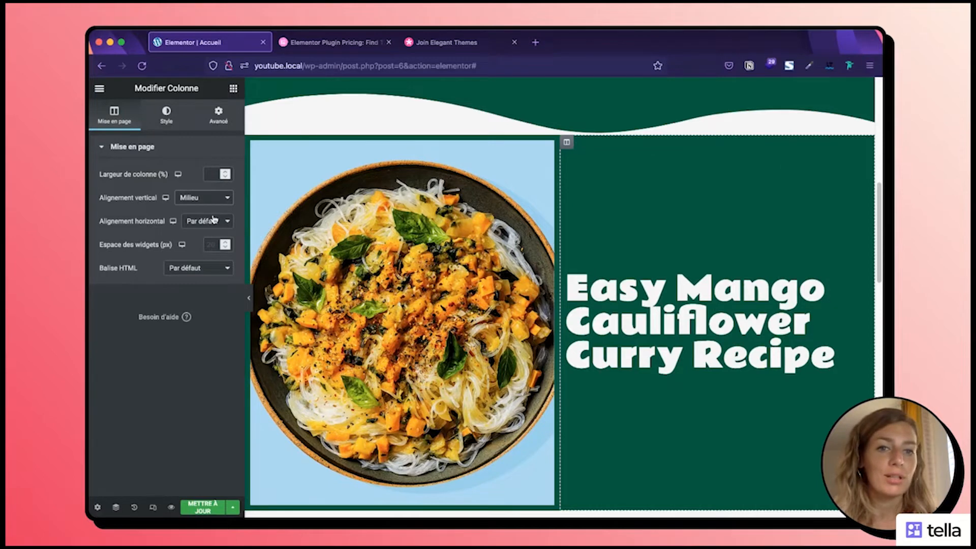
scroll(446, 255, down, 1)
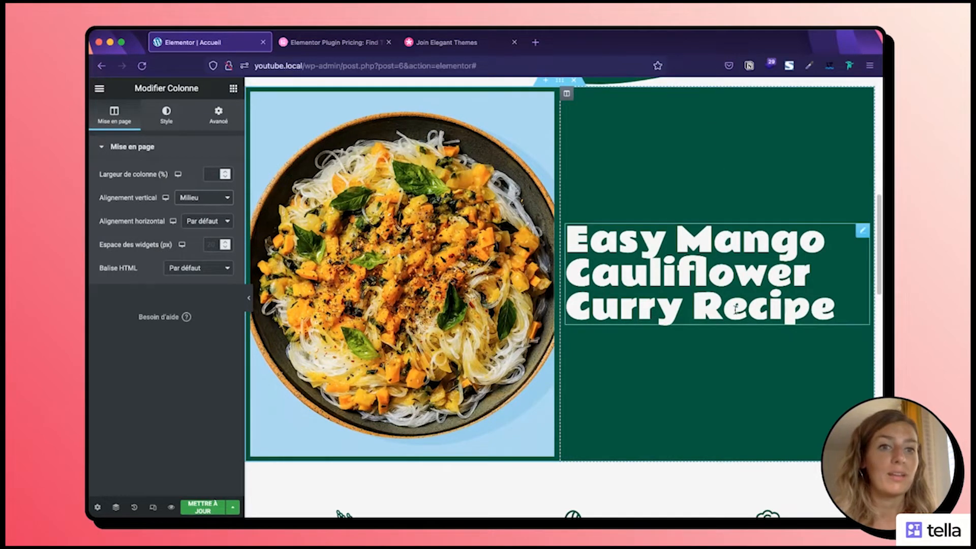
click(192, 208)
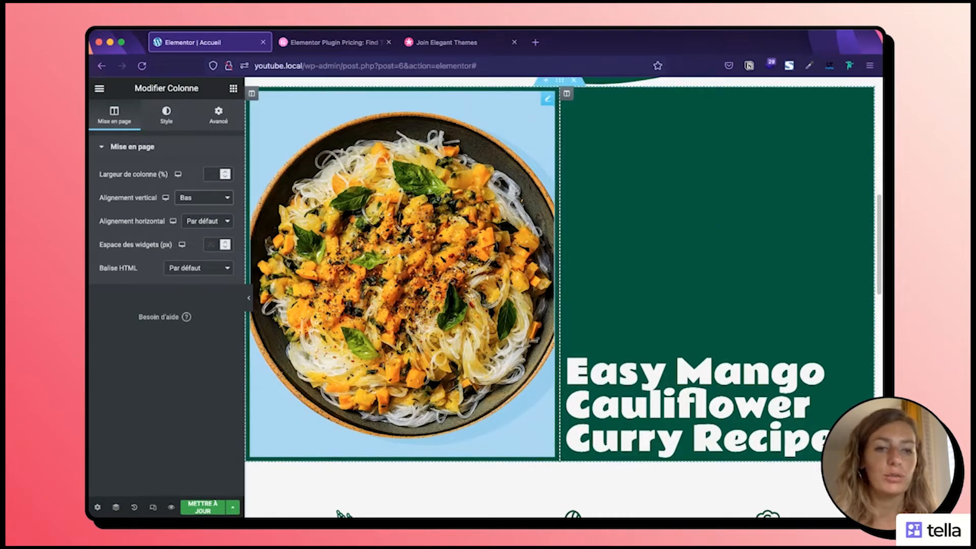
click(199, 187)
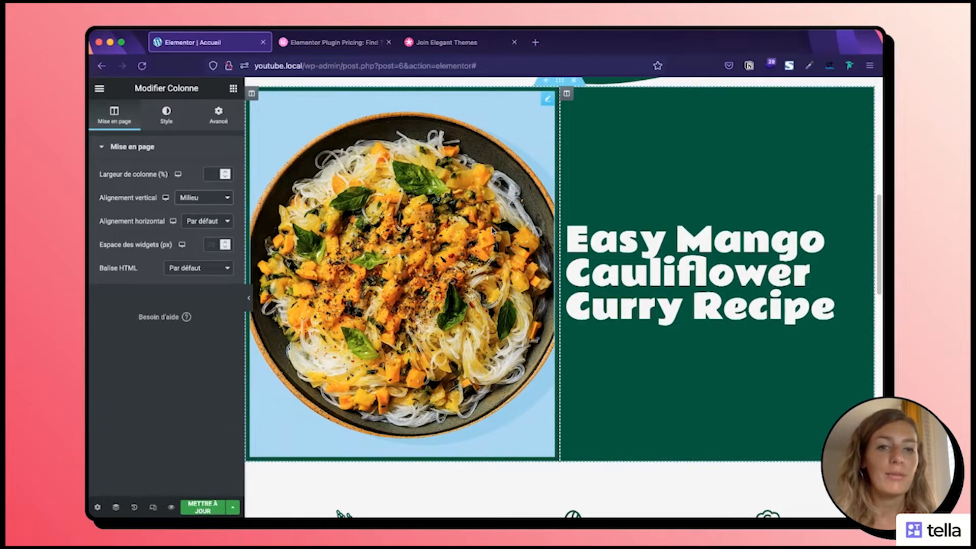
Step: Copy the full paragraph "A sweet, spicy, tangy curry that will get you out of any mid-week meal rut" from the introduction section
scroll(493, 231, up, 10)
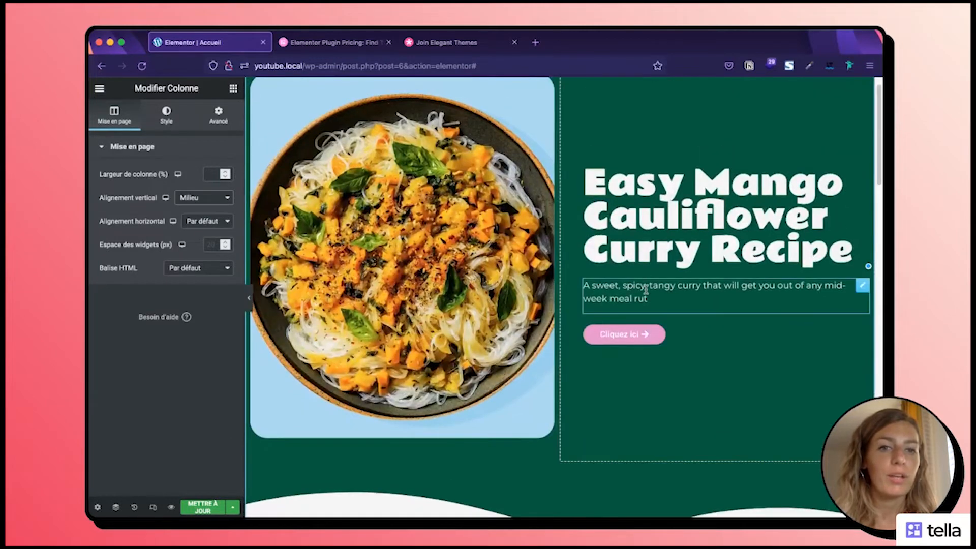
click(645, 288)
click(114, 115)
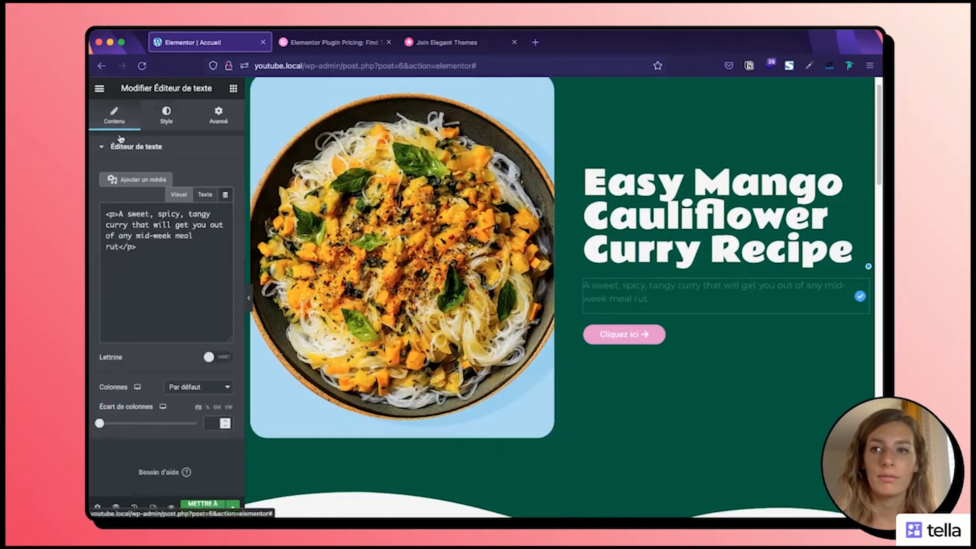
click(156, 247)
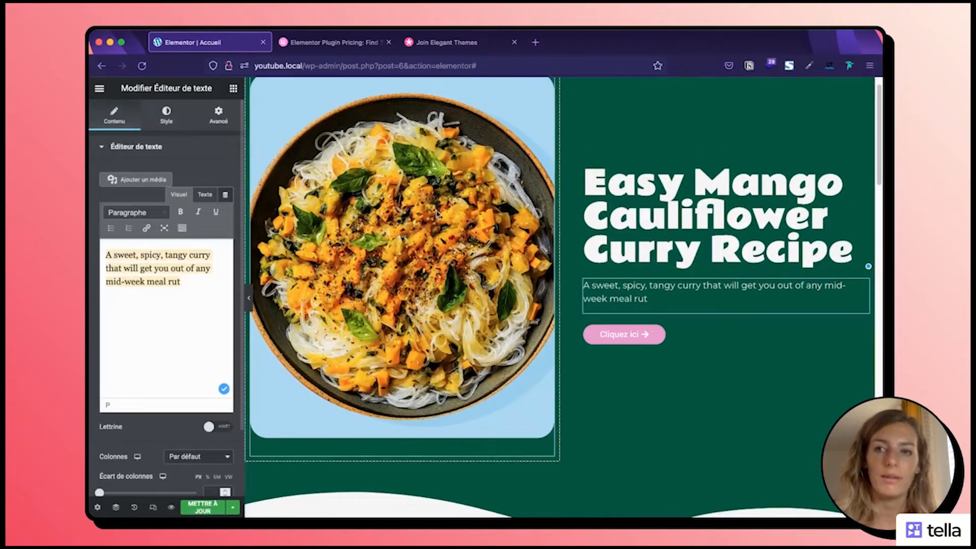
Step: Place an Éditeur de texte widget below the new heading and replace its placeholder text with the copied curry description
scroll(612, 313, down, 8)
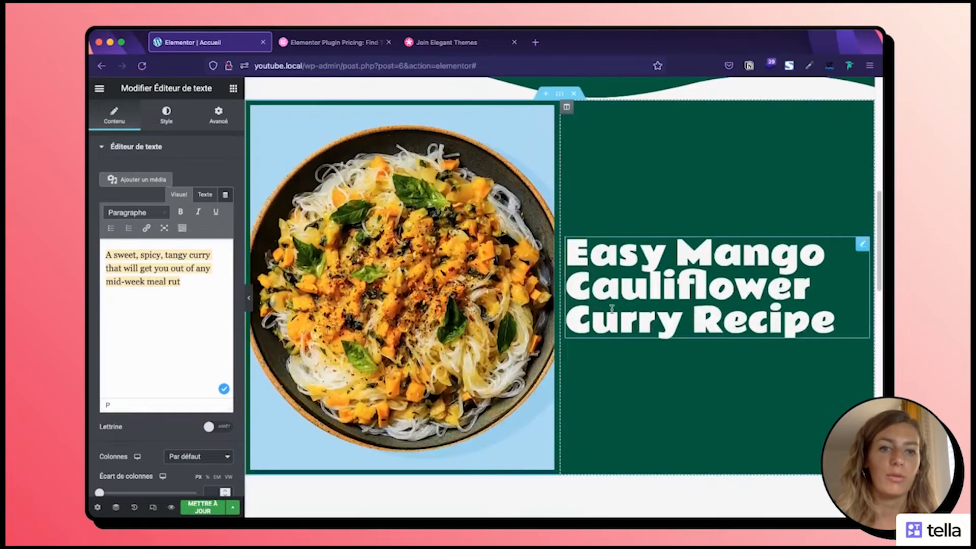
click(233, 88)
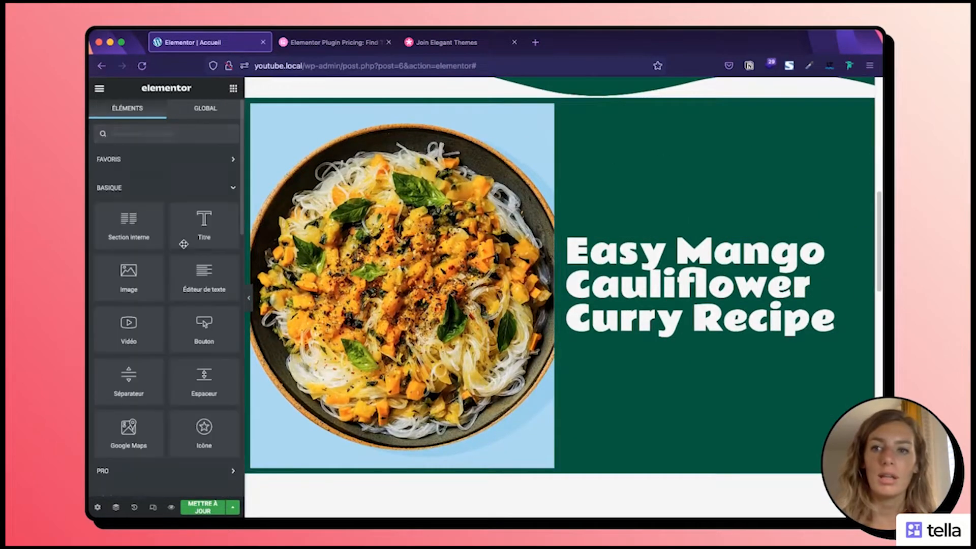
drag(197, 283, 638, 324)
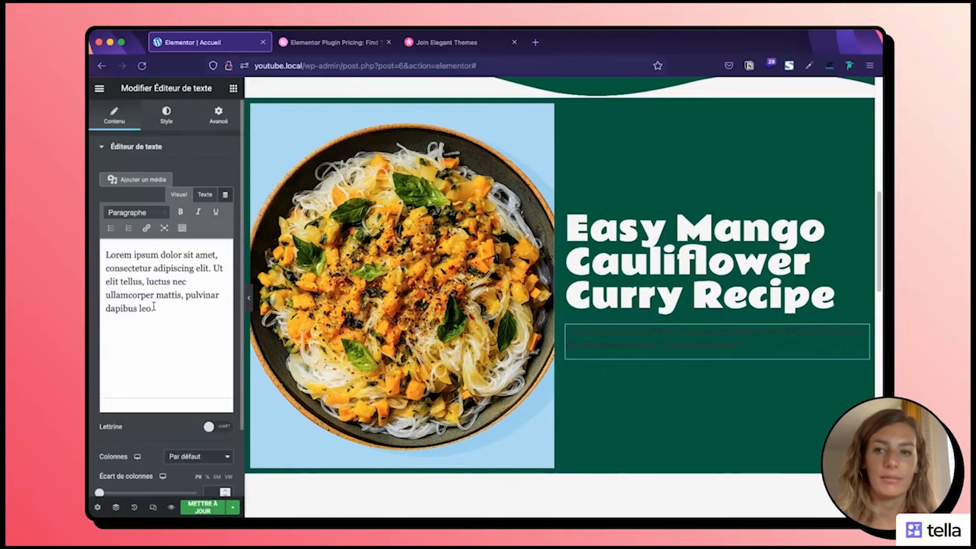
text(A sweet, spicy, tangy curry that will get you out of any mid-week meal rut)
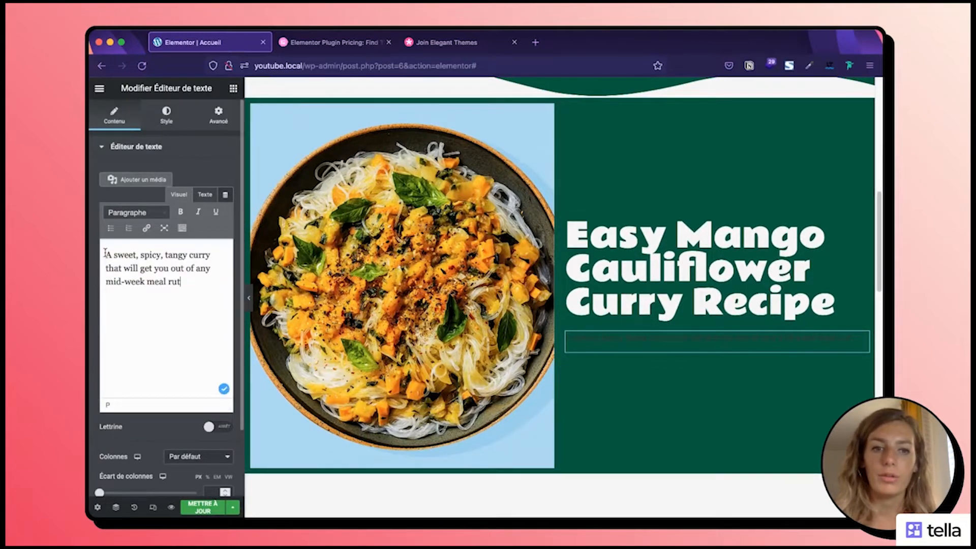
Step: Set the new paragraph's text colour to the global colour blanc and its font family to Montserrat
click(166, 115)
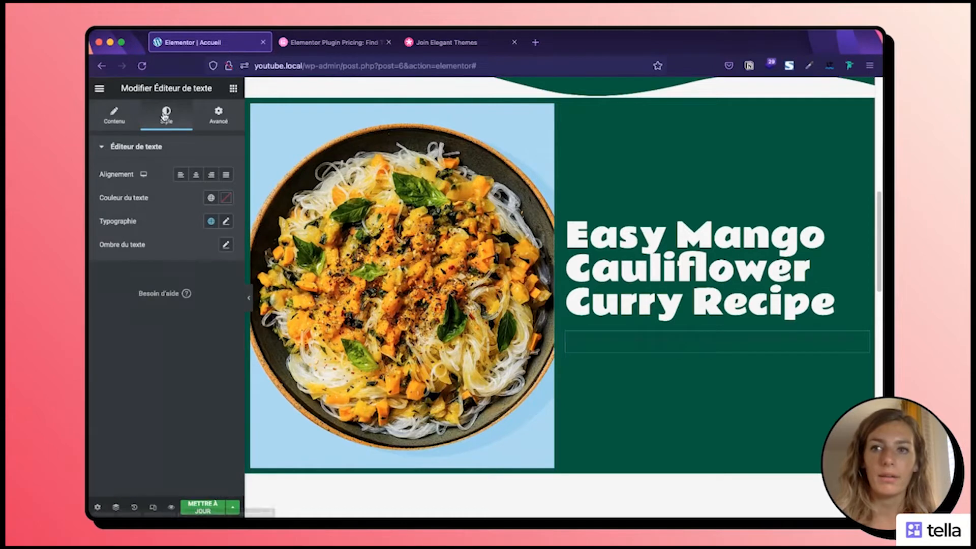
click(211, 198)
click(166, 308)
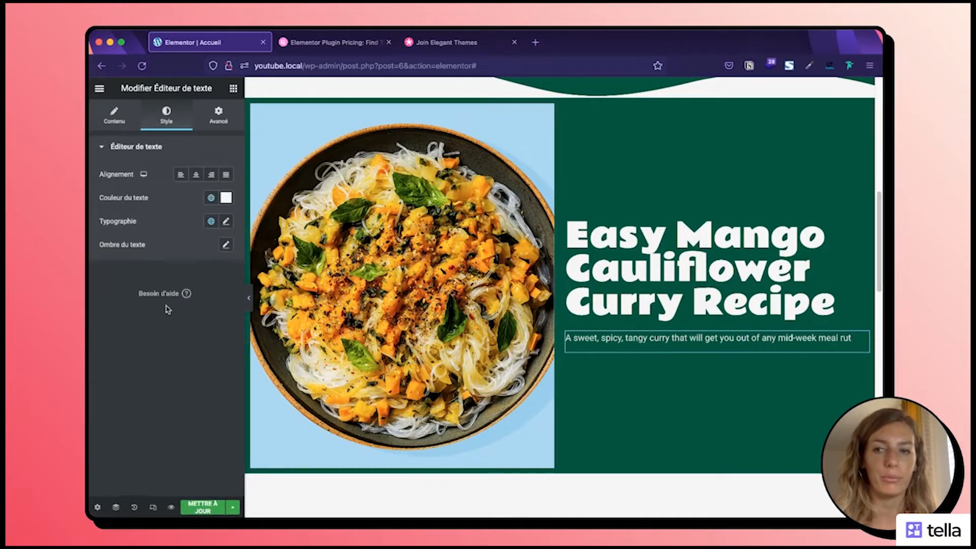
click(225, 221)
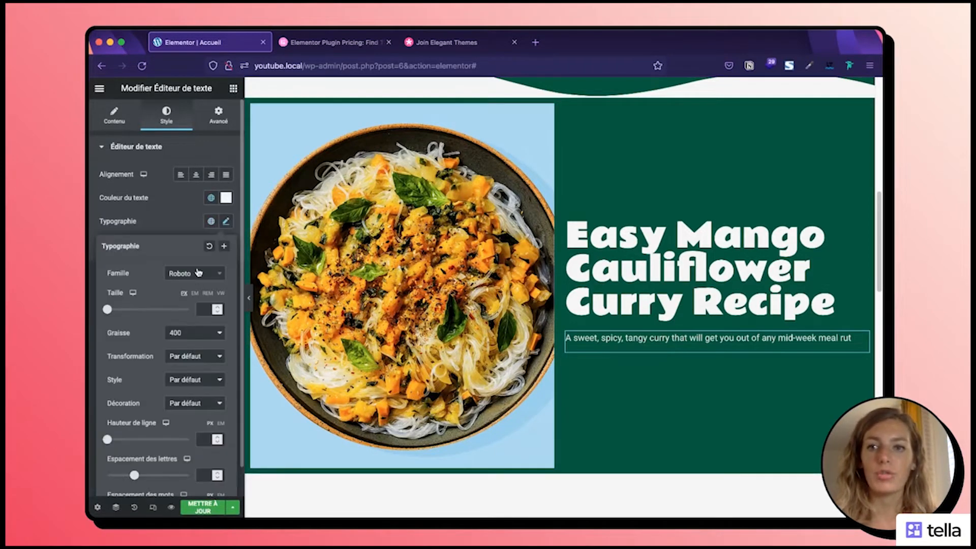
click(198, 272)
text(m)
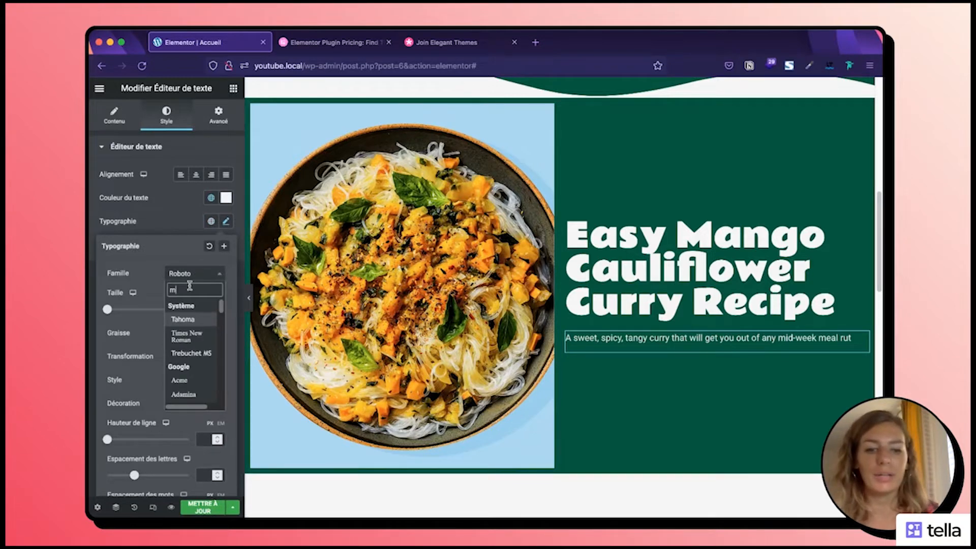
text(ont)
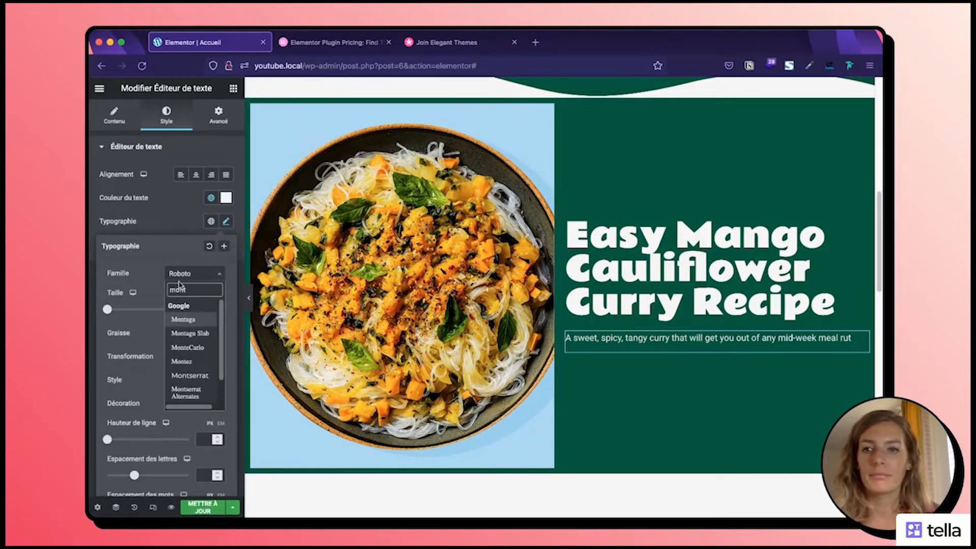
click(202, 377)
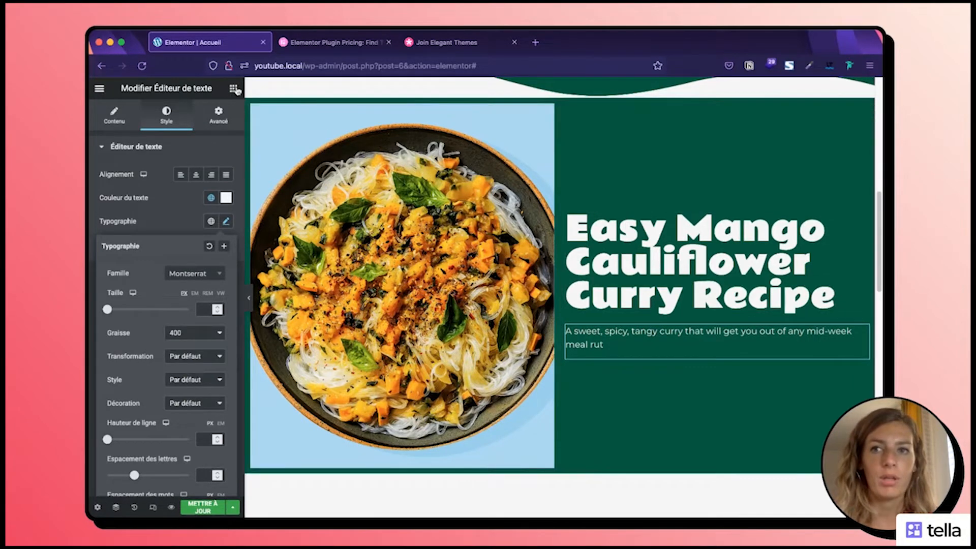
scroll(659, 378, up, 5)
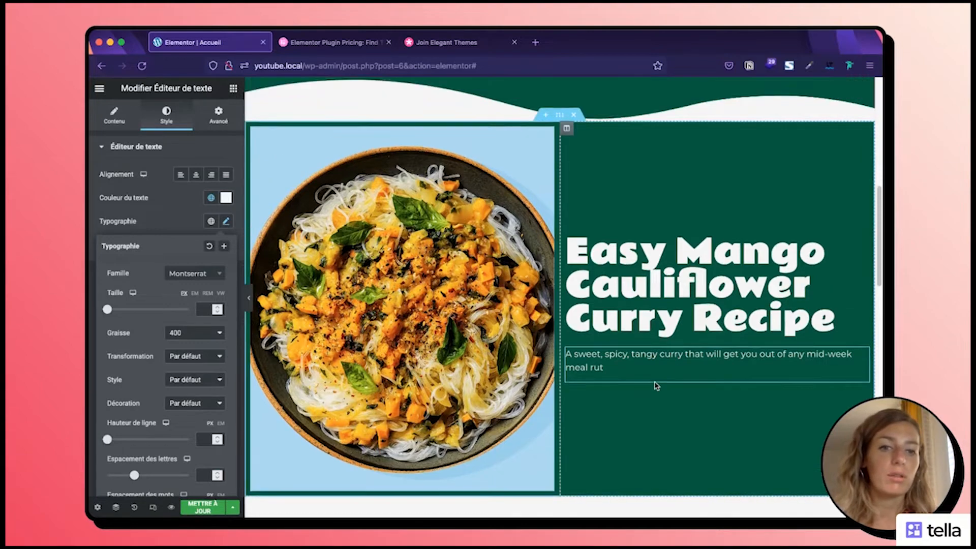
scroll(664, 381, down, 1)
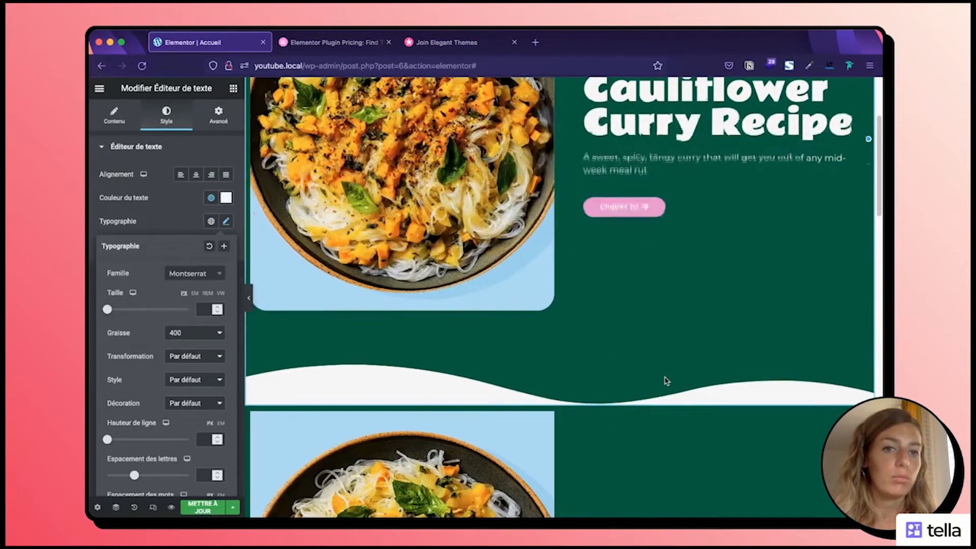
scroll(662, 329, down, 6)
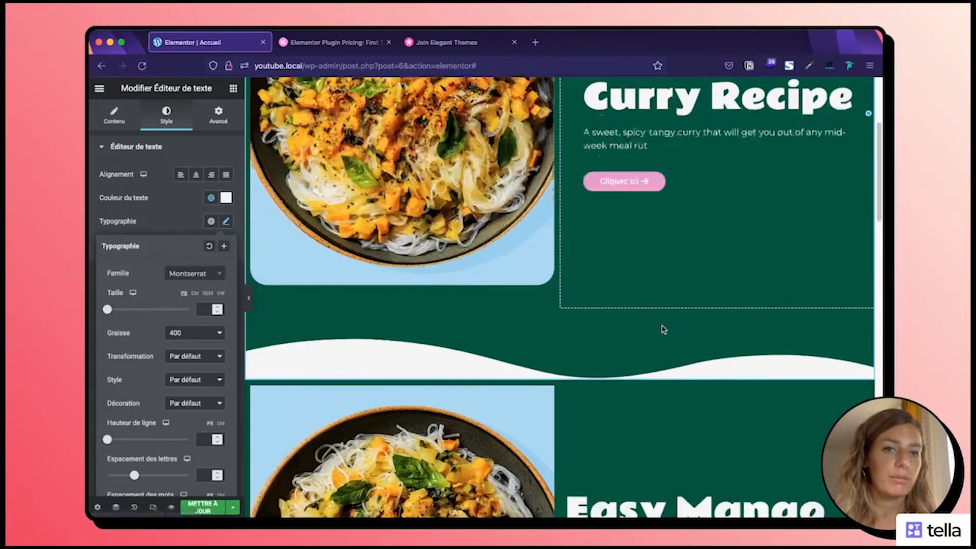
scroll(662, 325, up, 2)
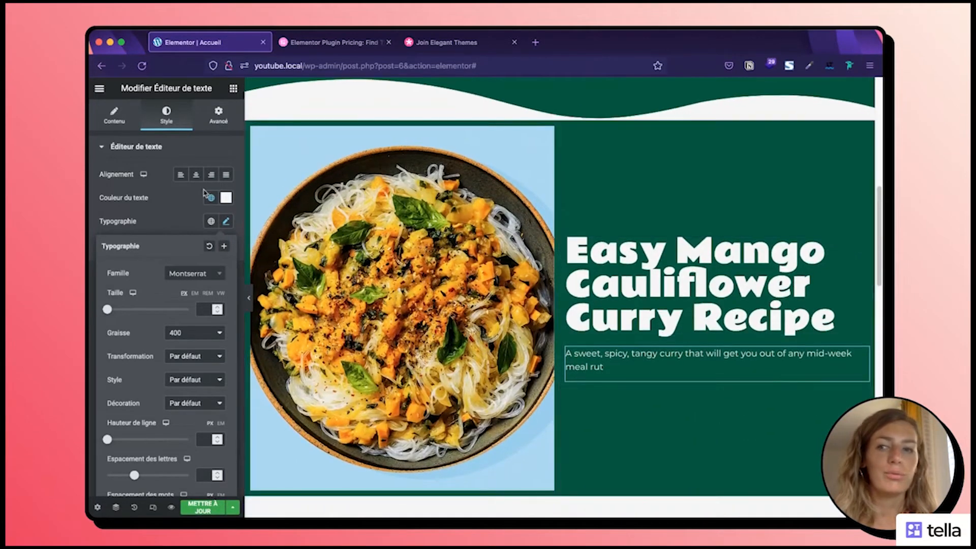
Step: Place a Bouton widget below the curry description in the green section's right column
click(234, 89)
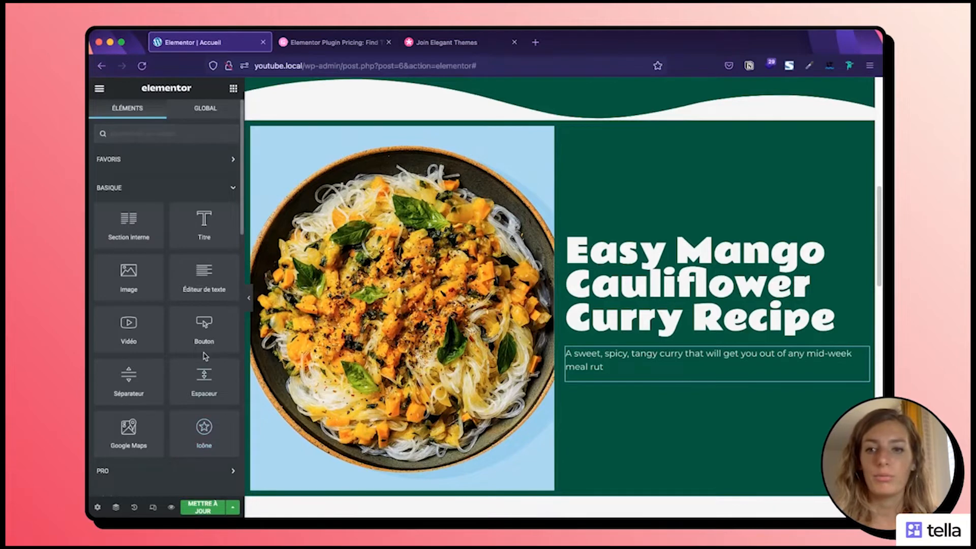
drag(203, 325, 588, 371)
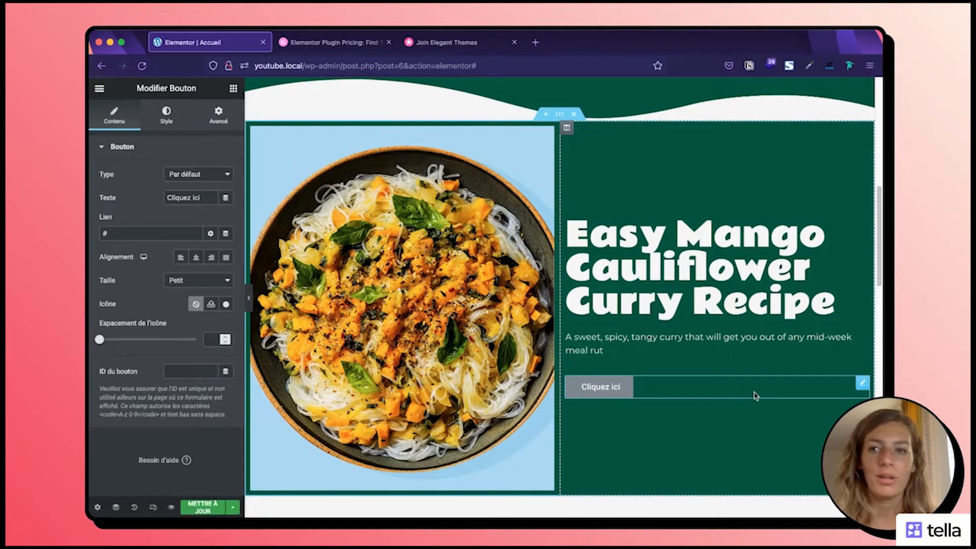
double_click(196, 198)
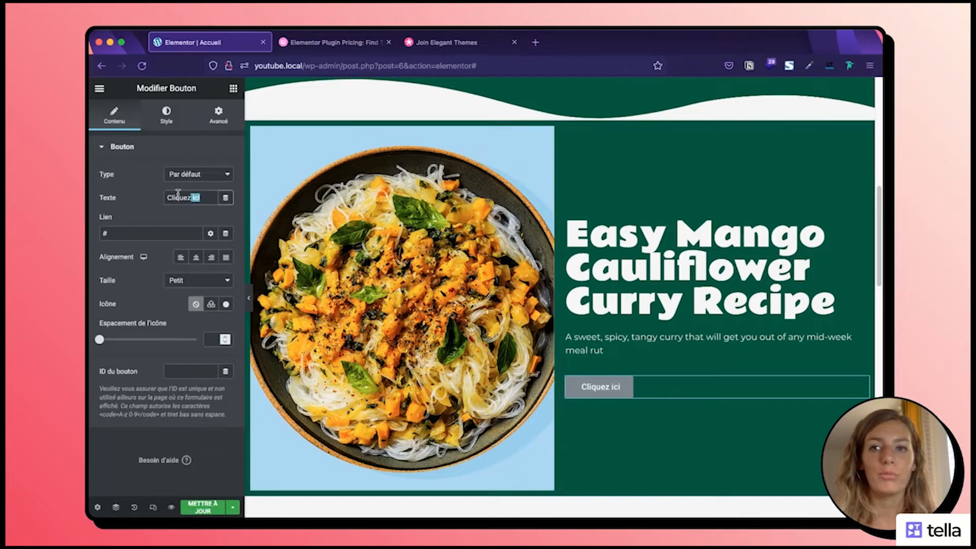
drag(178, 193, 154, 192)
click(150, 212)
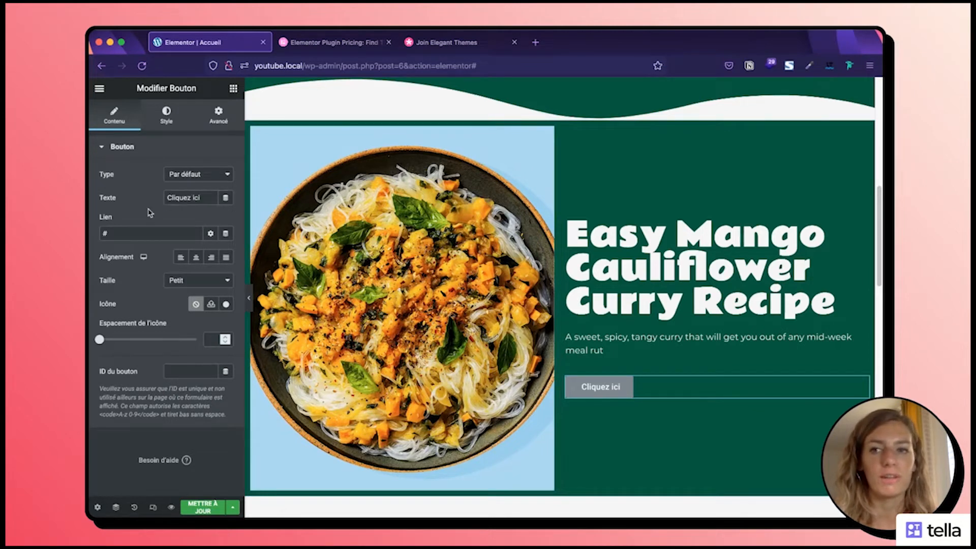
Step: Add the Arrow right icon to the new button, placed Après the text with an icon spacing of 15
click(225, 306)
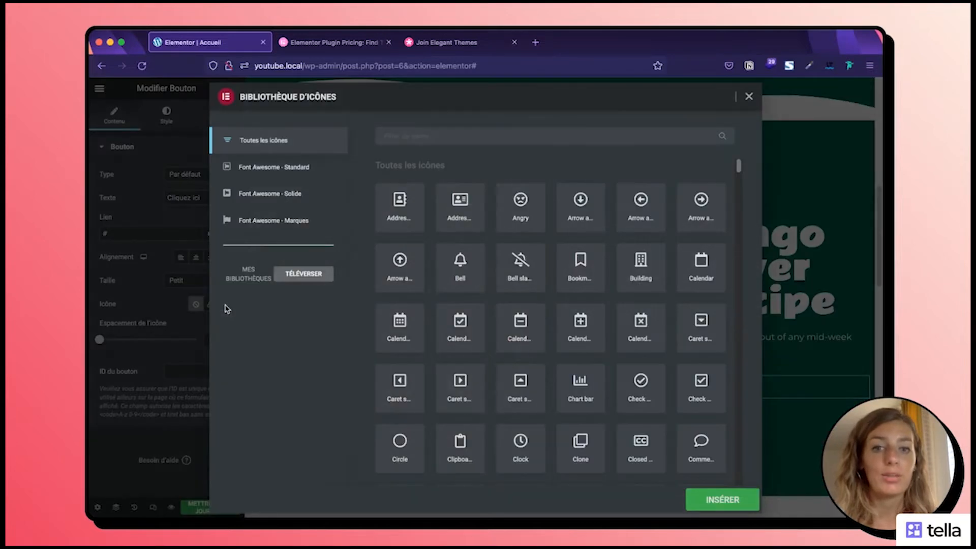
click(395, 135)
text(arr)
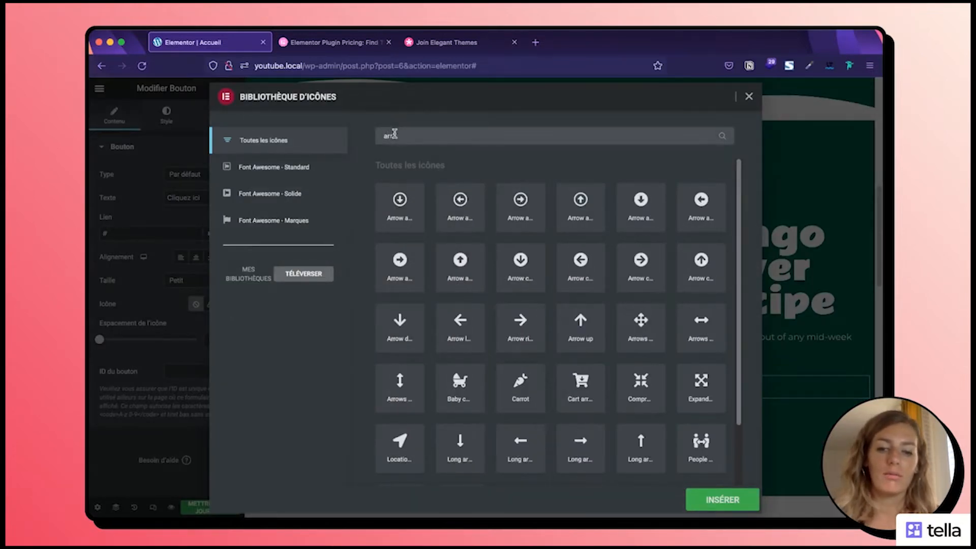
text(ow)
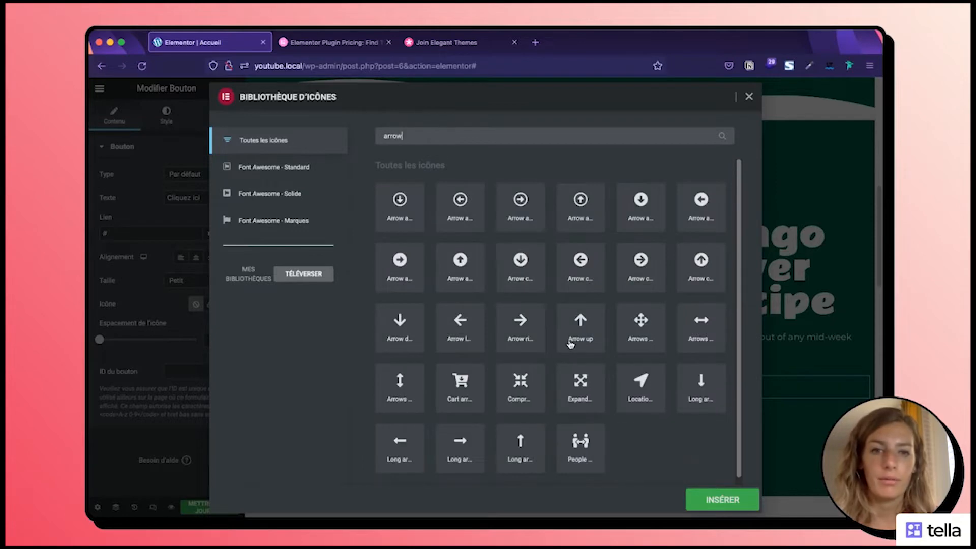
click(519, 321)
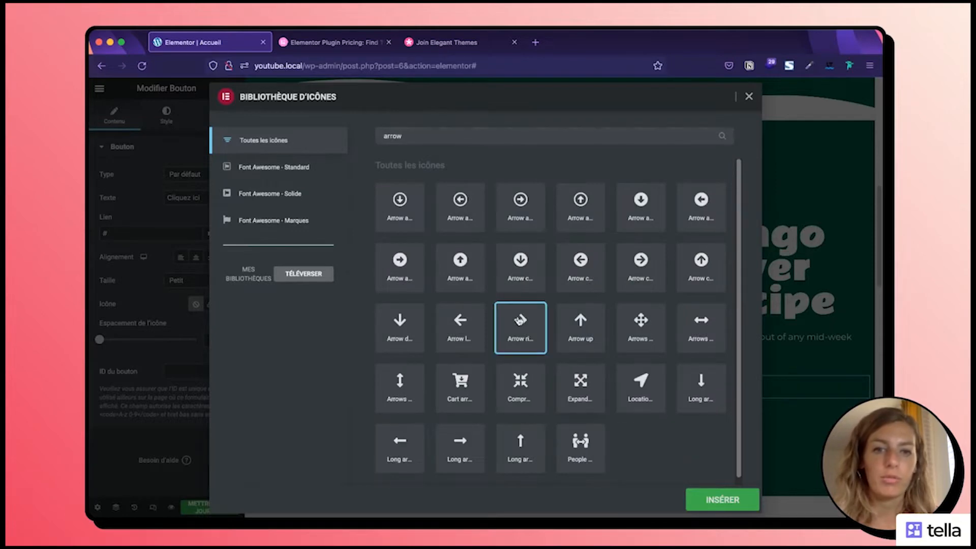
click(710, 500)
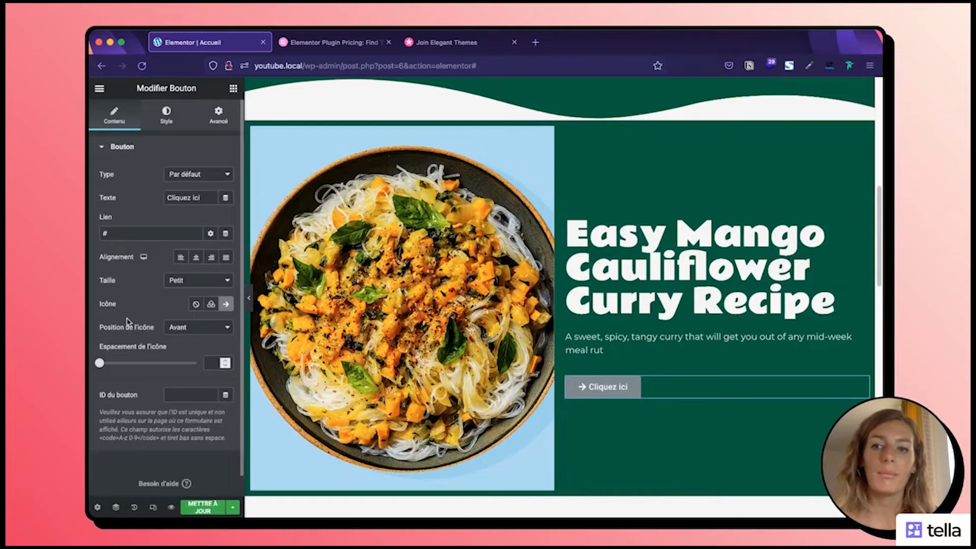
click(180, 338)
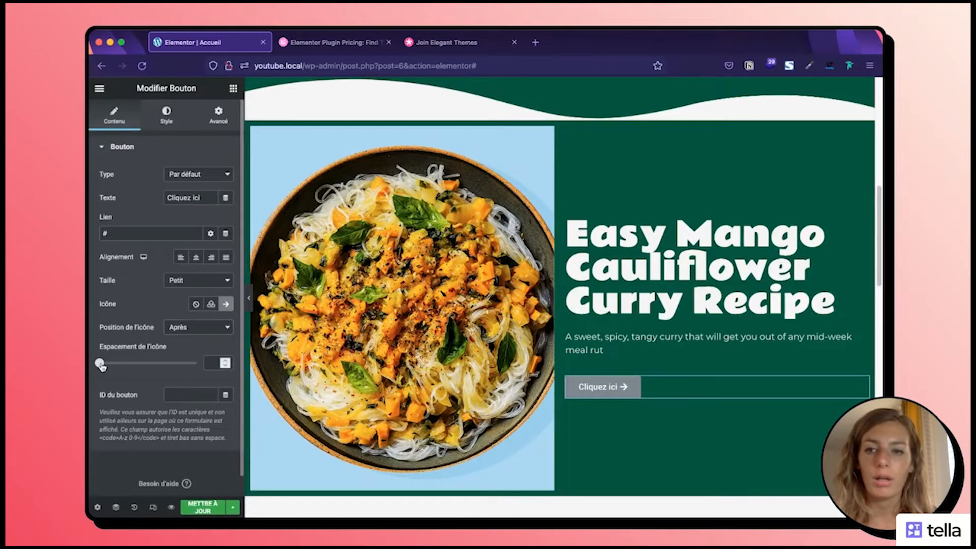
drag(101, 363, 130, 366)
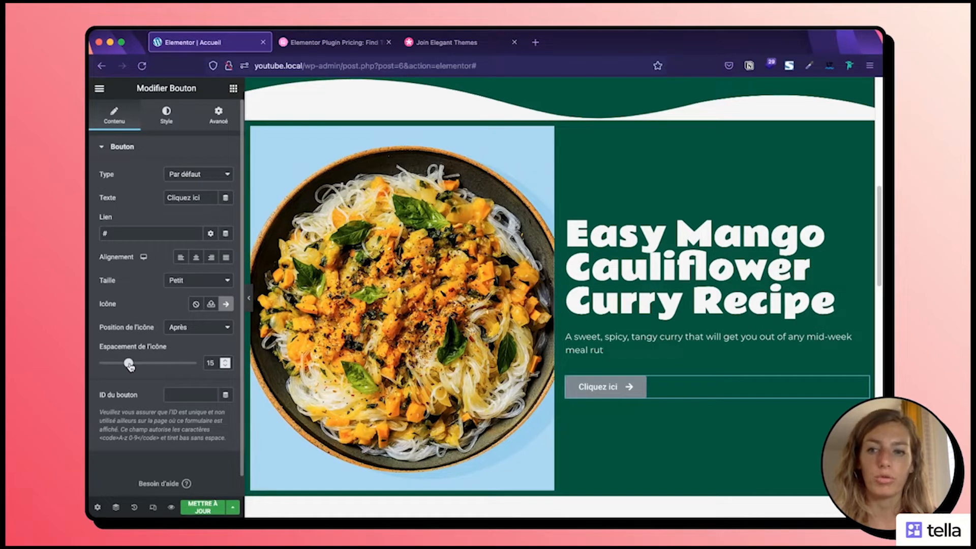
Step: Set the button text's font family to Montserrat
click(169, 118)
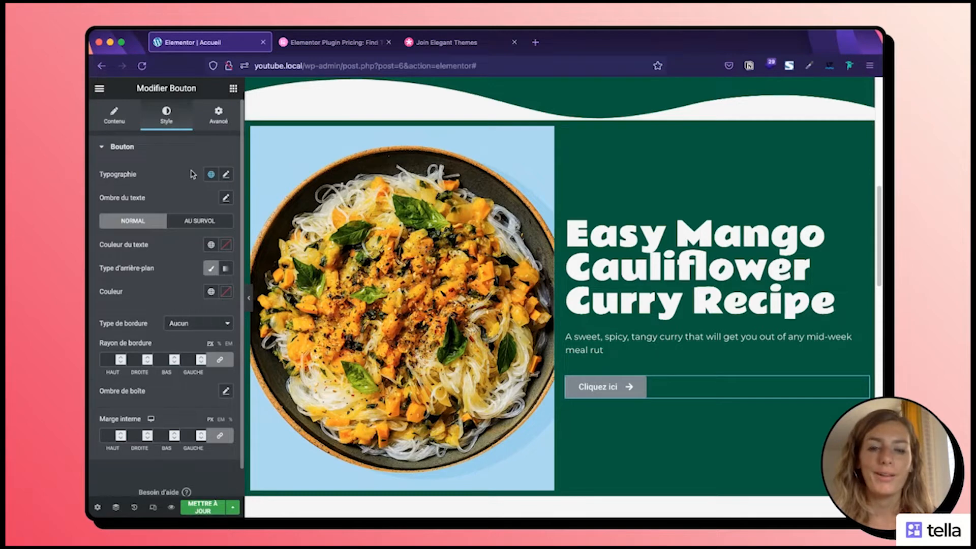
click(226, 174)
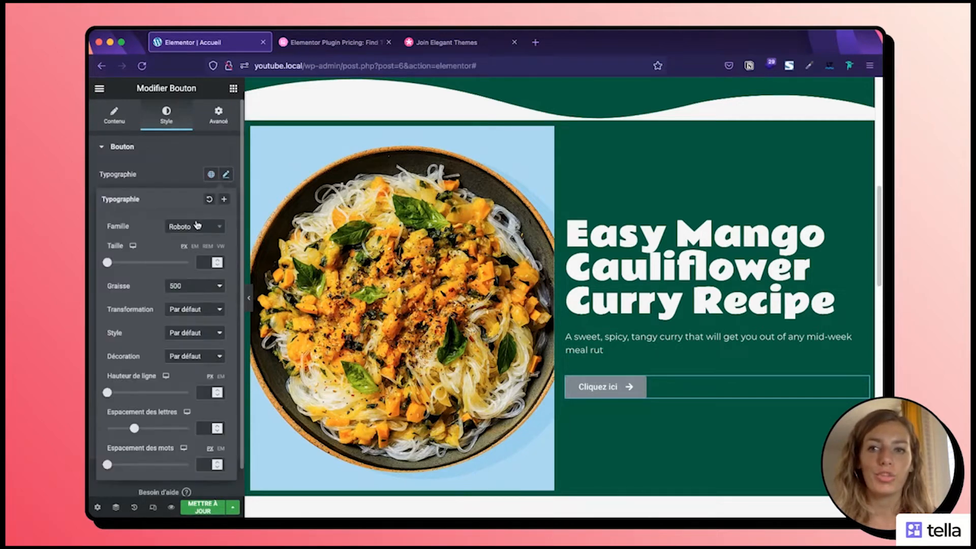
click(196, 228)
text(montse)
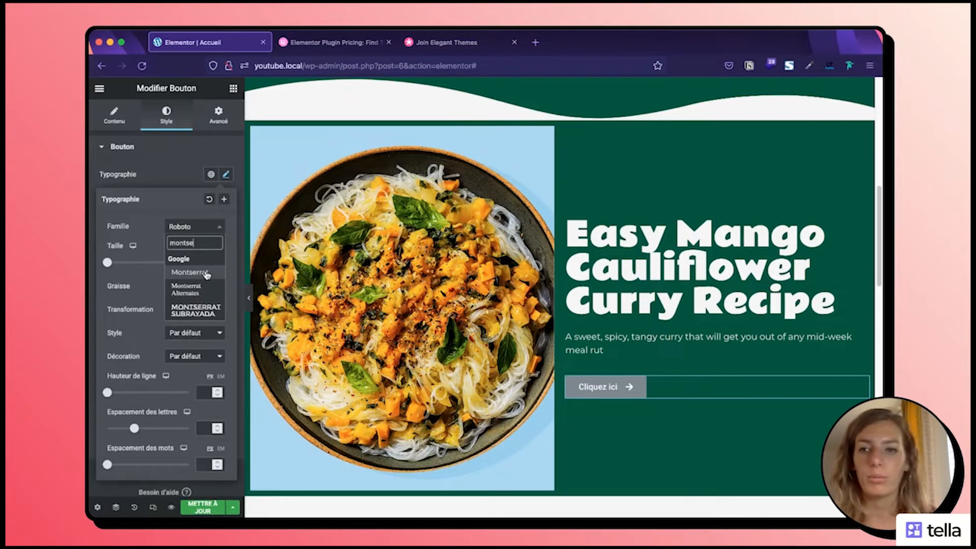
click(207, 275)
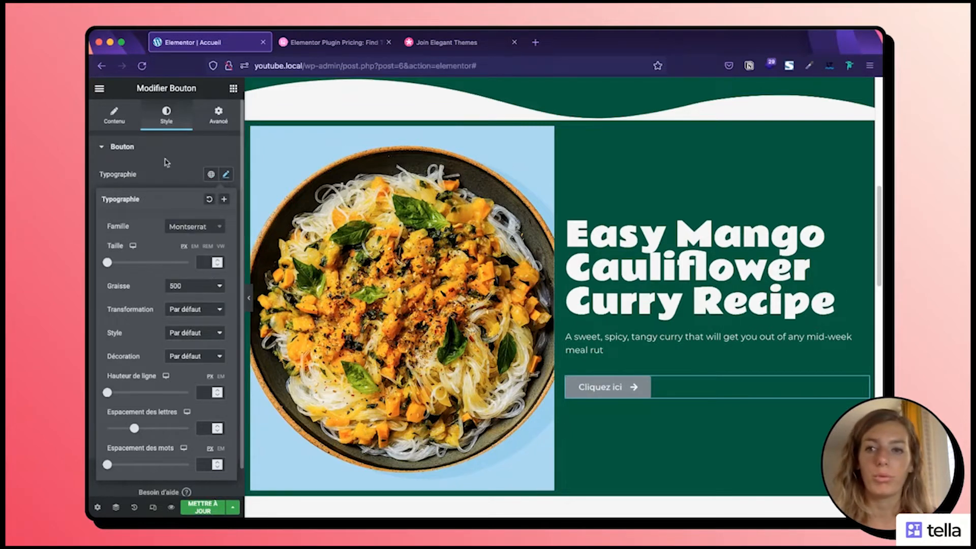
click(173, 174)
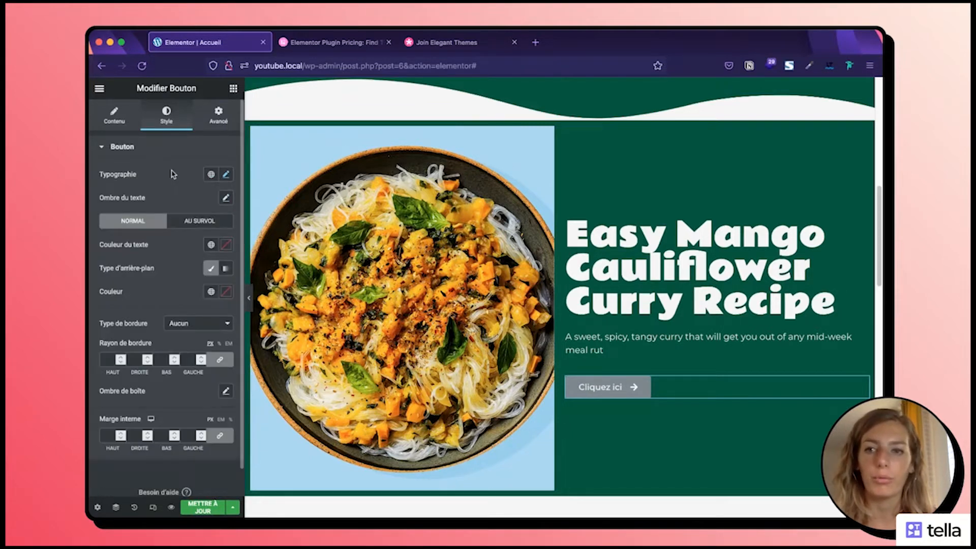
Step: Set the button's background to the global colour Rose in its normal state and Orange on hover (Au survol)
click(211, 292)
click(182, 343)
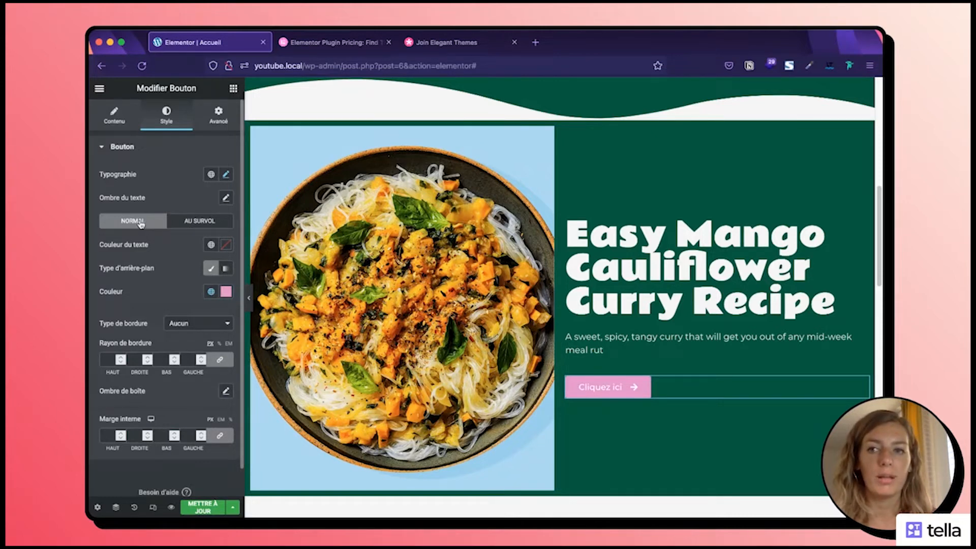
click(184, 221)
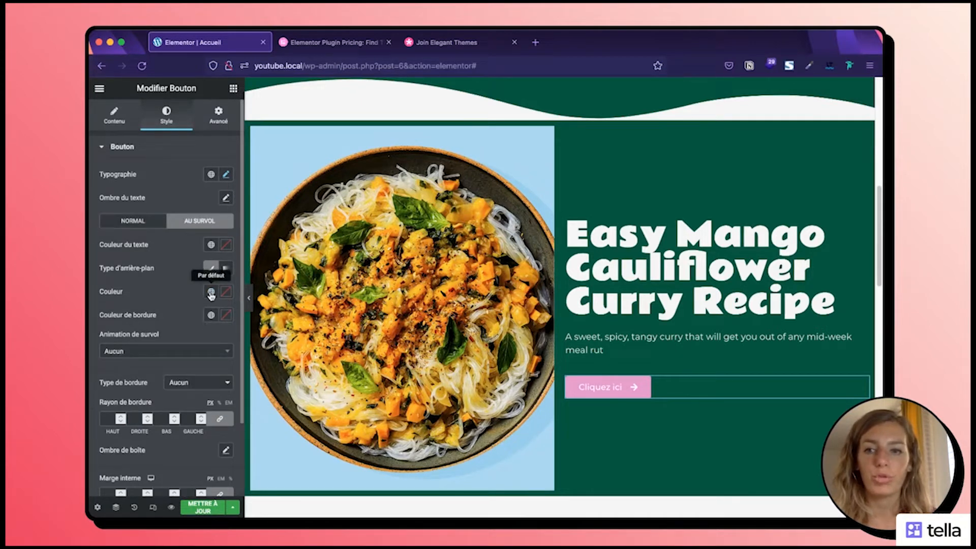
click(210, 293)
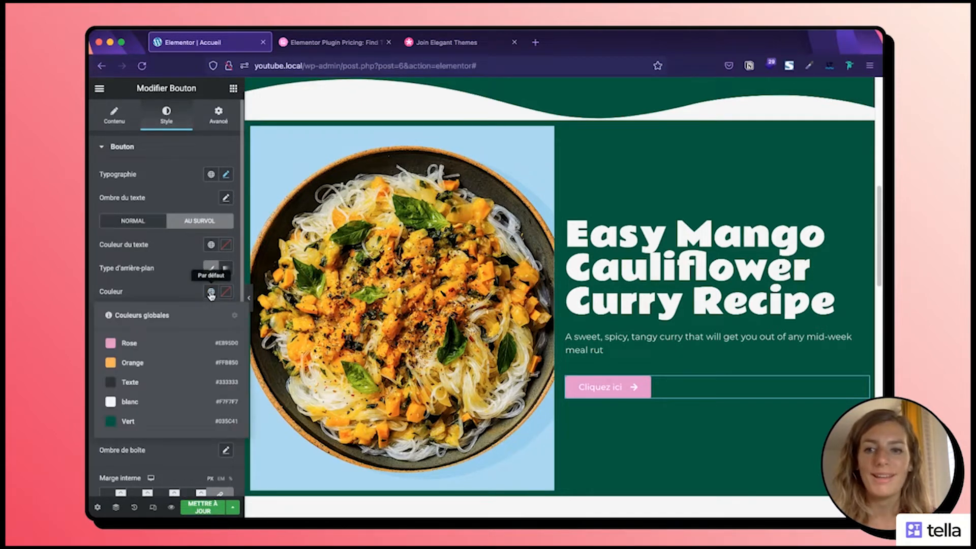
click(202, 365)
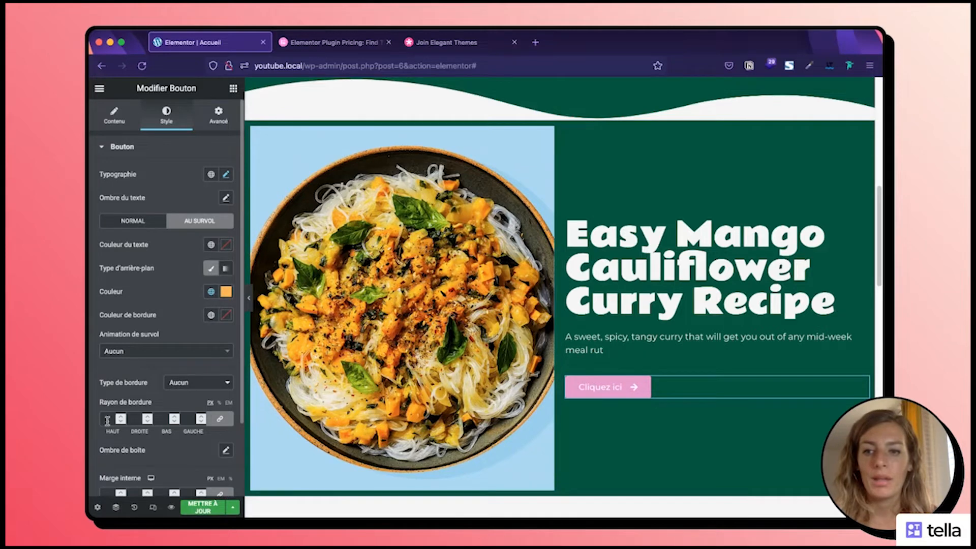
Step: Set the button's border radius to 50 px on all corners, trying 30, 20 and 10 for comparison
click(128, 220)
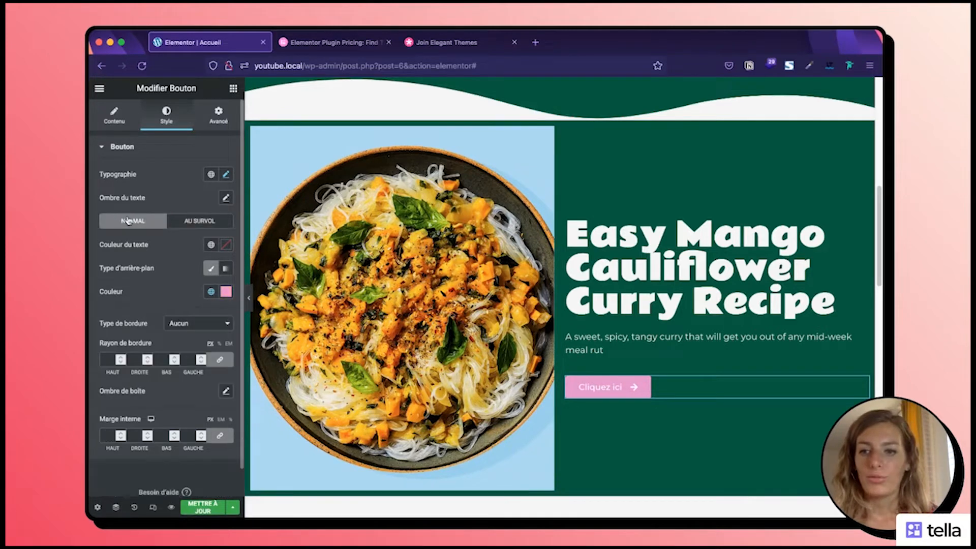
click(105, 359)
text(30)
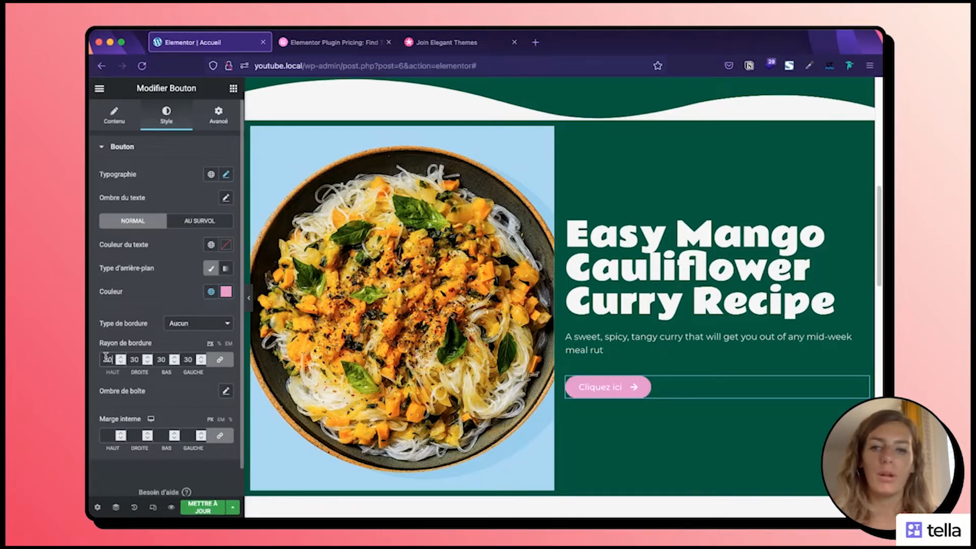
key(BackSpace)
key(BackSpace)
text(50)
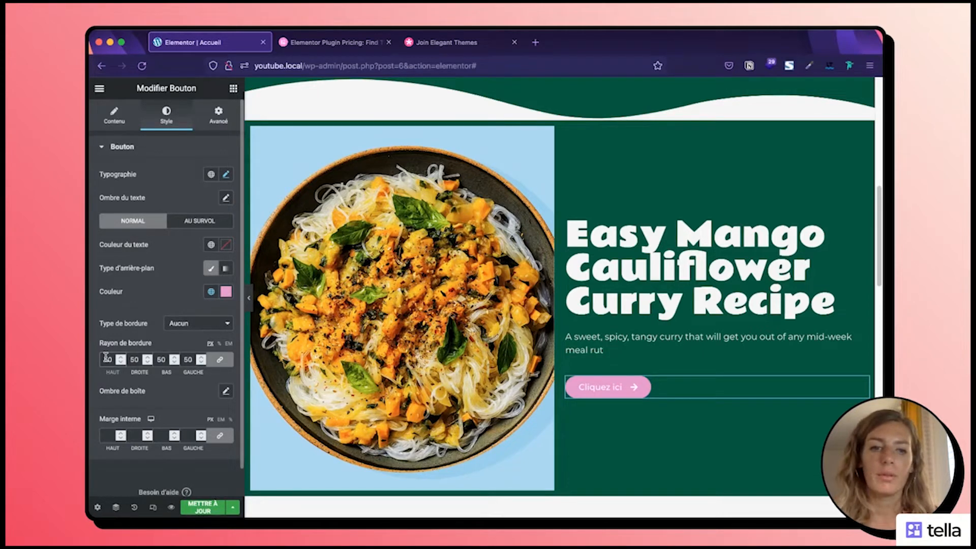
drag(108, 358, 102, 359)
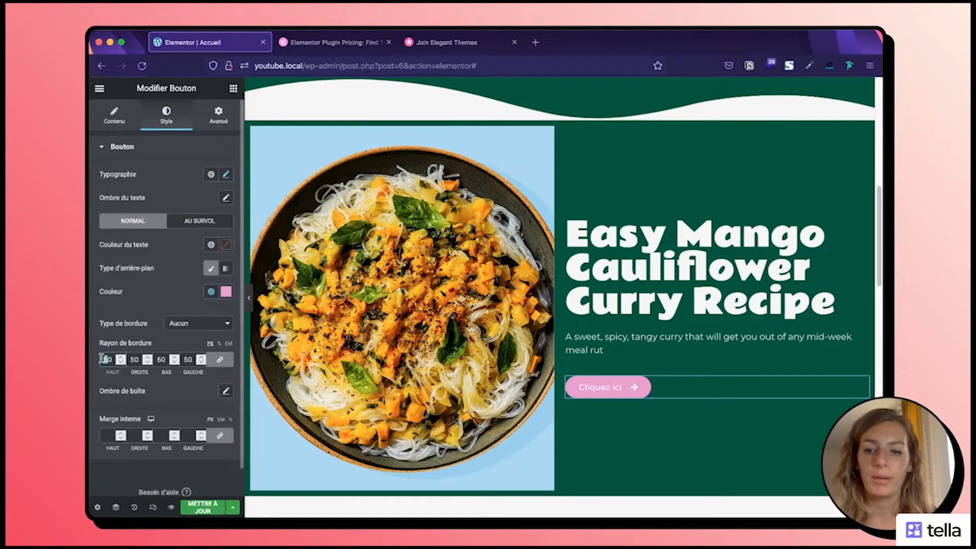
text(2)
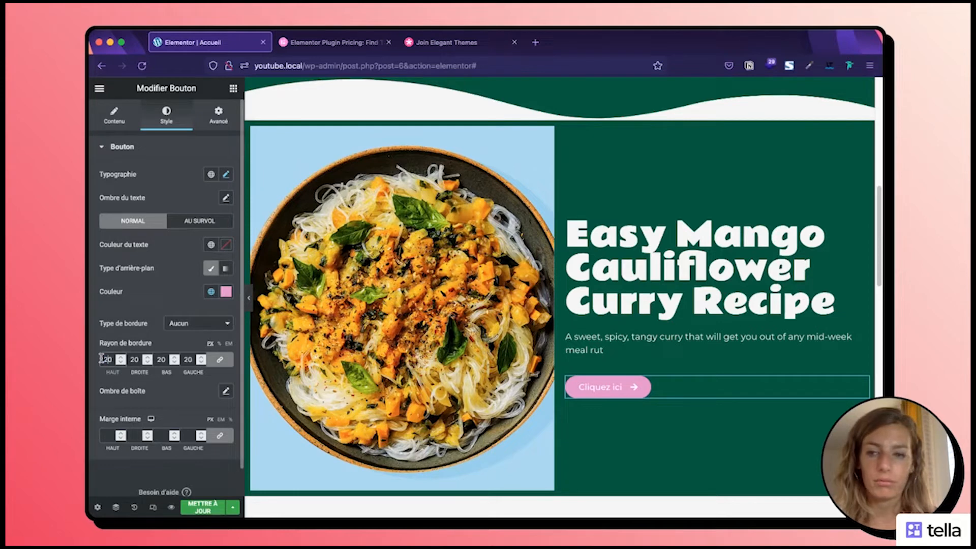
key(BackSpace)
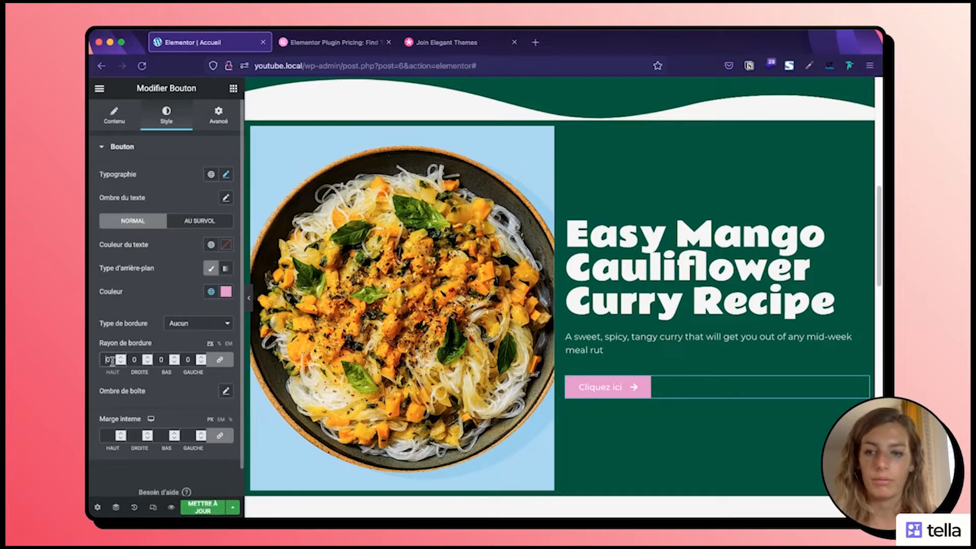
text(1)
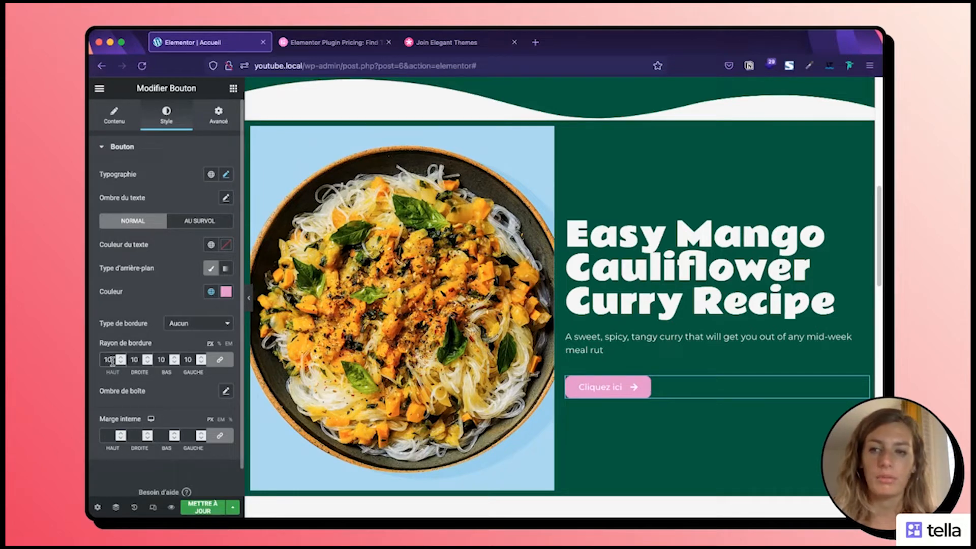
key(BackSpace)
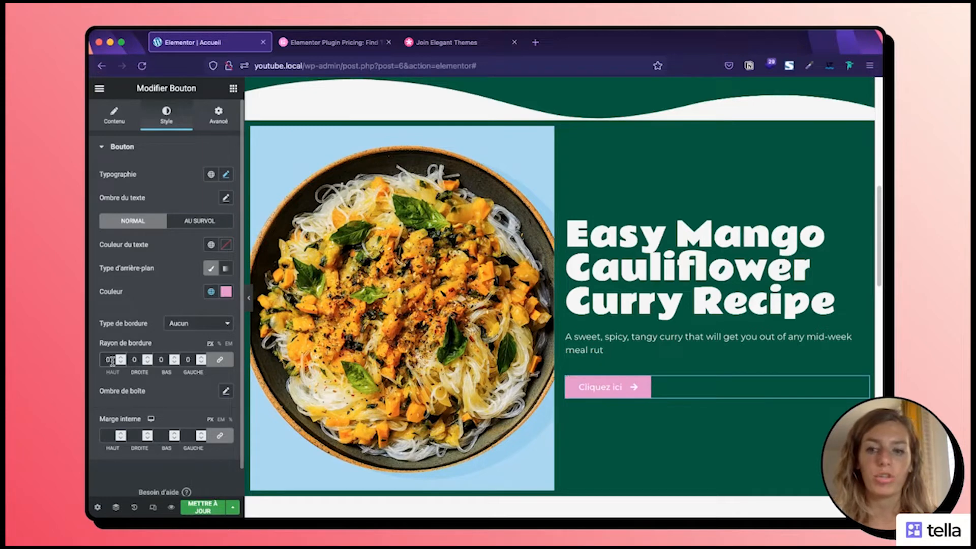
text(5)
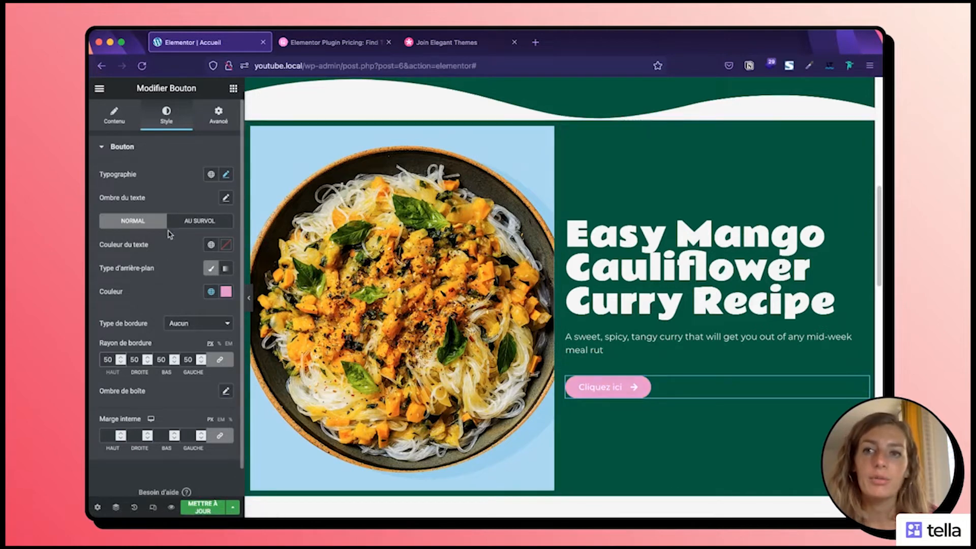
Step: Give the button the hover animation Grow, then return to the widget list
click(196, 226)
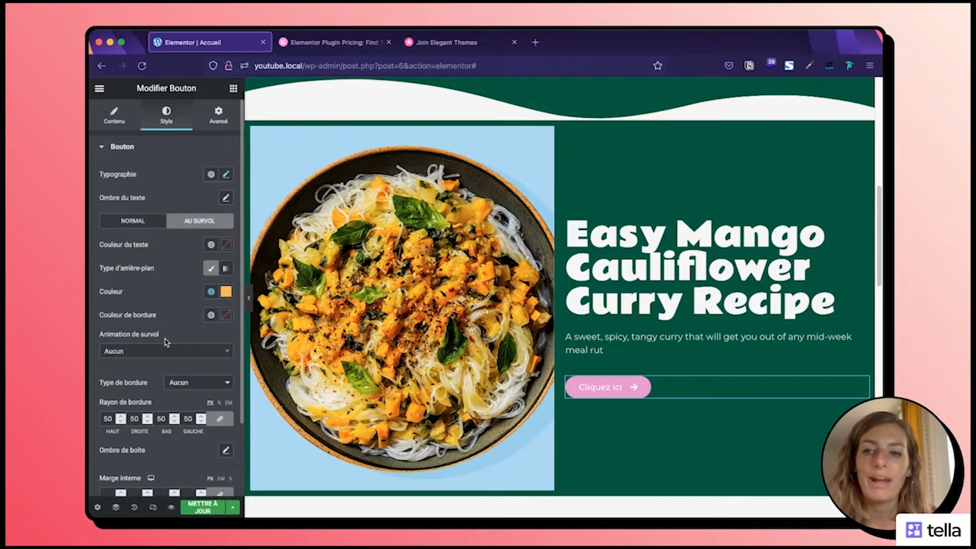
click(200, 356)
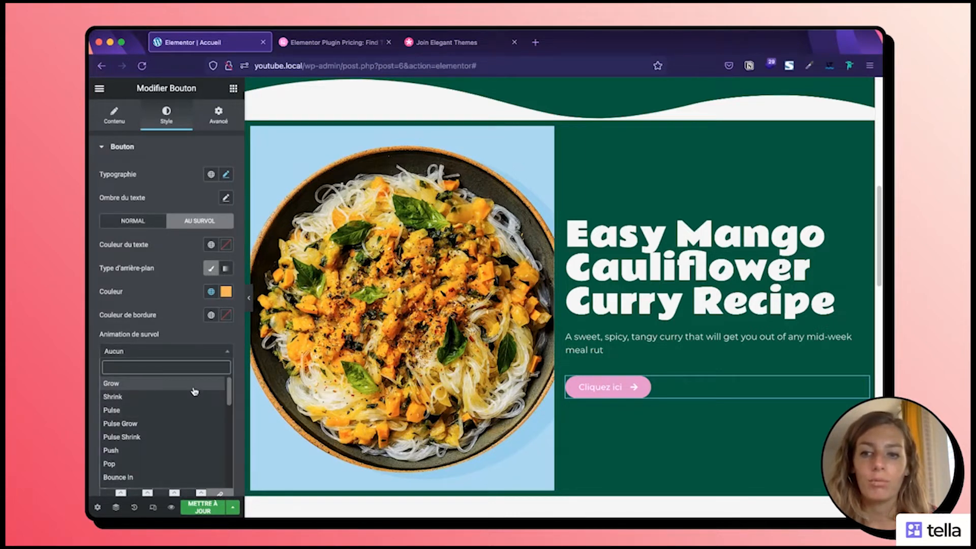
scroll(195, 391, down, 5)
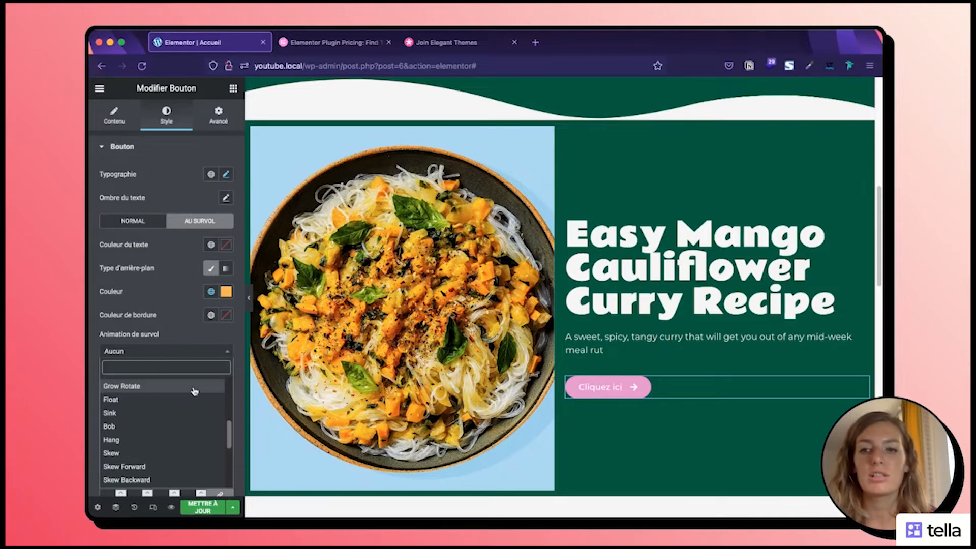
scroll(194, 392, up, 5)
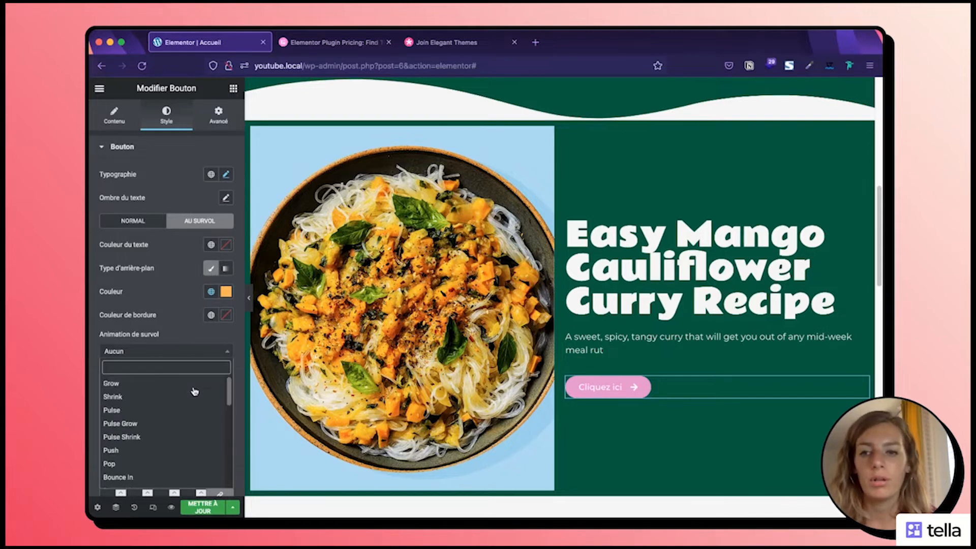
click(154, 385)
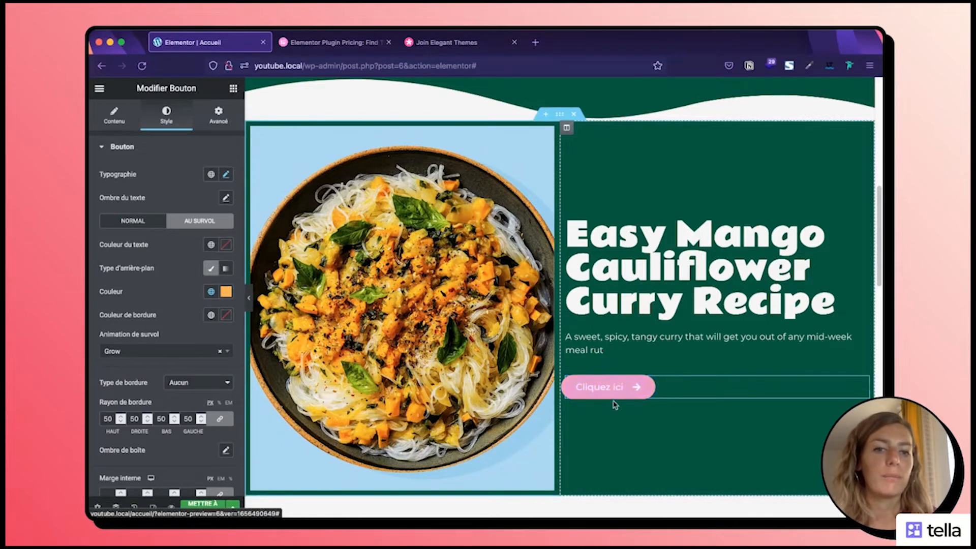
click(232, 88)
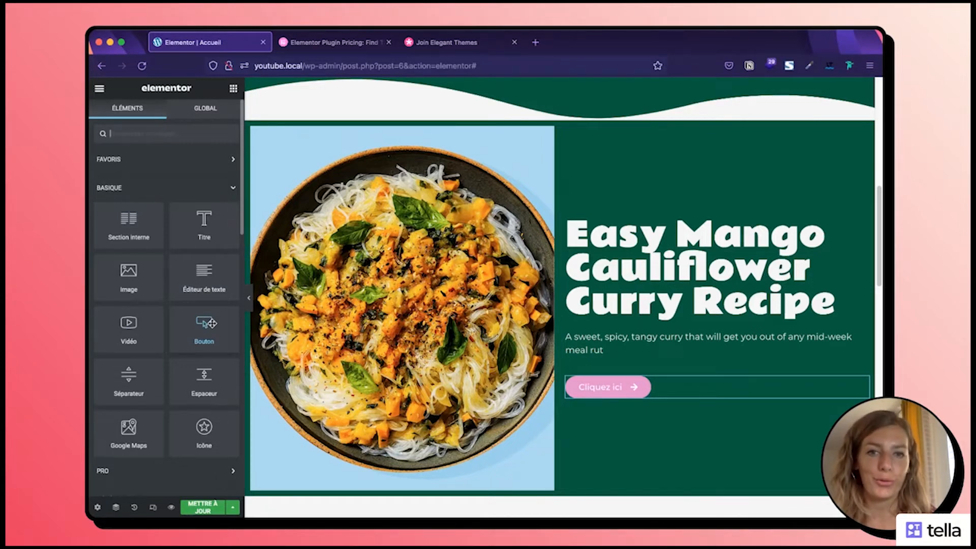
Step: Round the dish image's corners with a border radius of 30 px on all sides
click(522, 174)
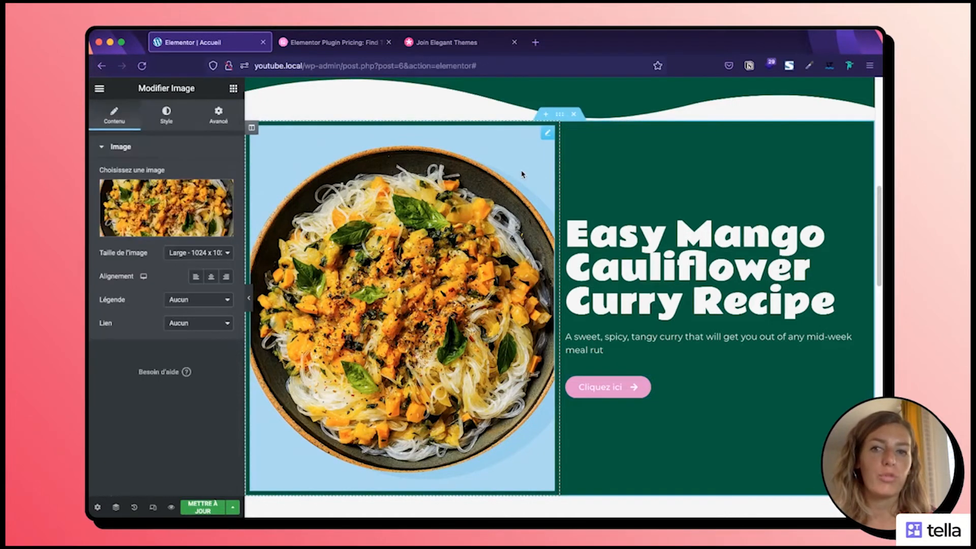
click(165, 122)
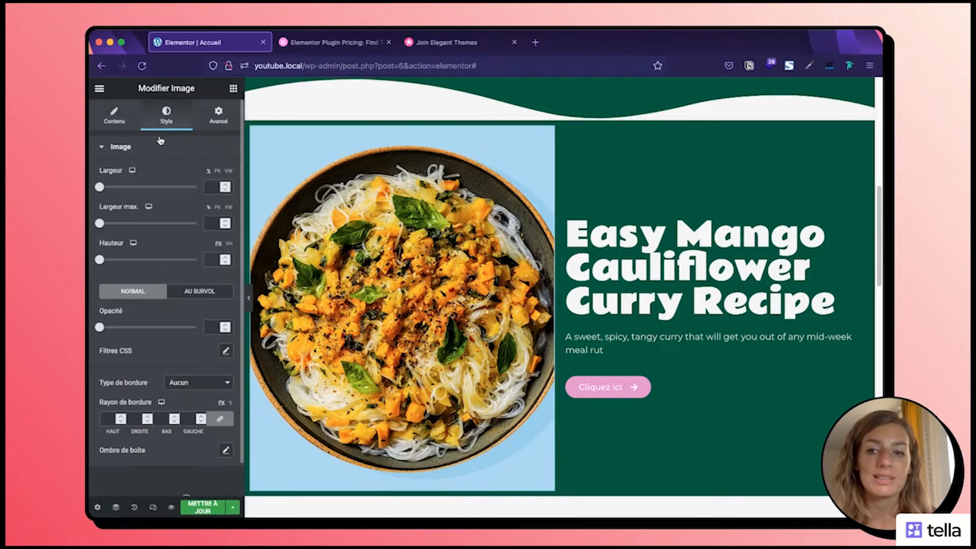
click(109, 418)
text(30)
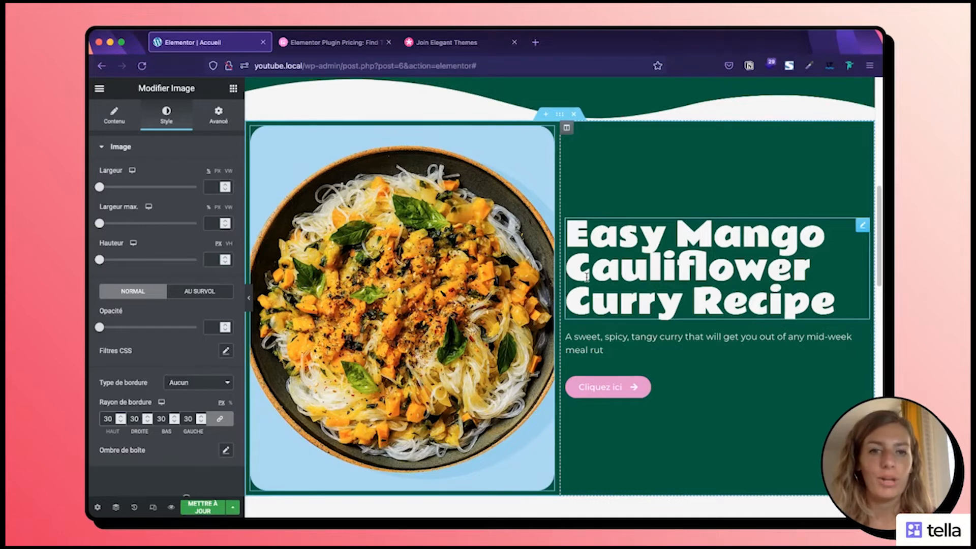
scroll(700, 164, down, 2)
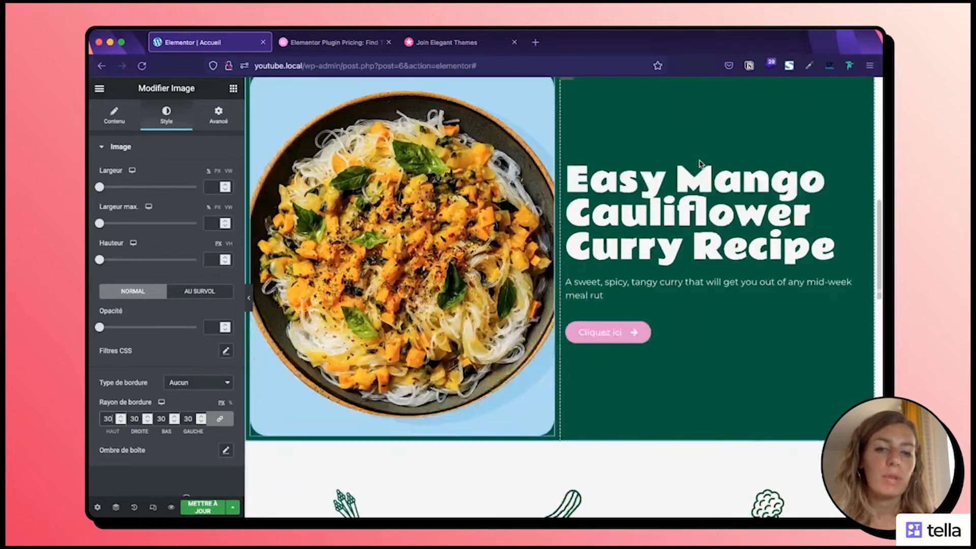
Step: Give the green recipe section unlinked inner padding of 3 em above and below, and preview it without the editing panel
scroll(698, 160, up, 3)
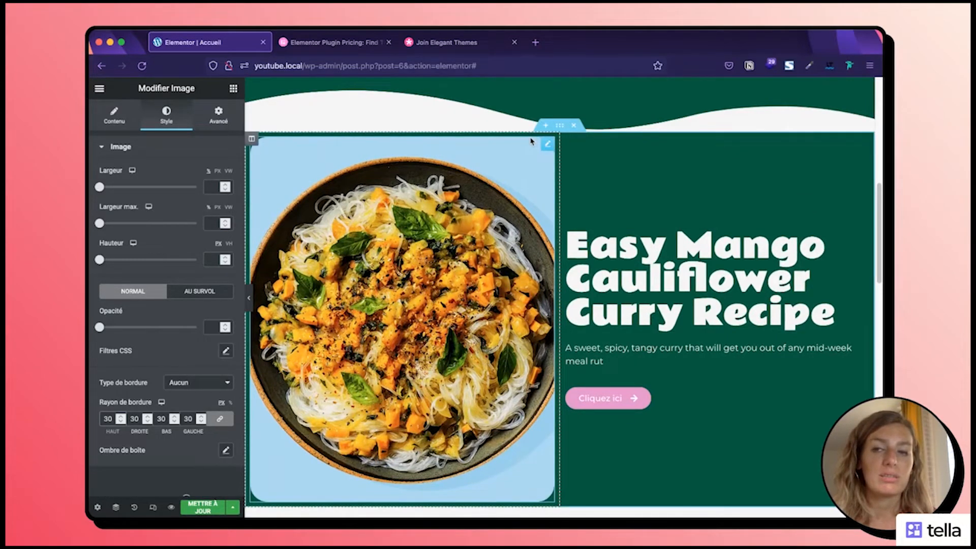
click(559, 125)
click(219, 116)
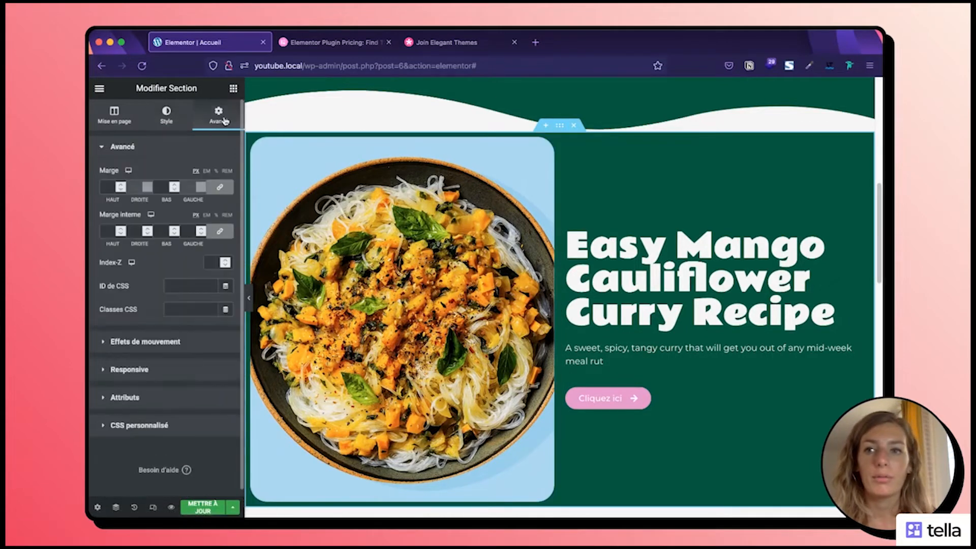
click(206, 217)
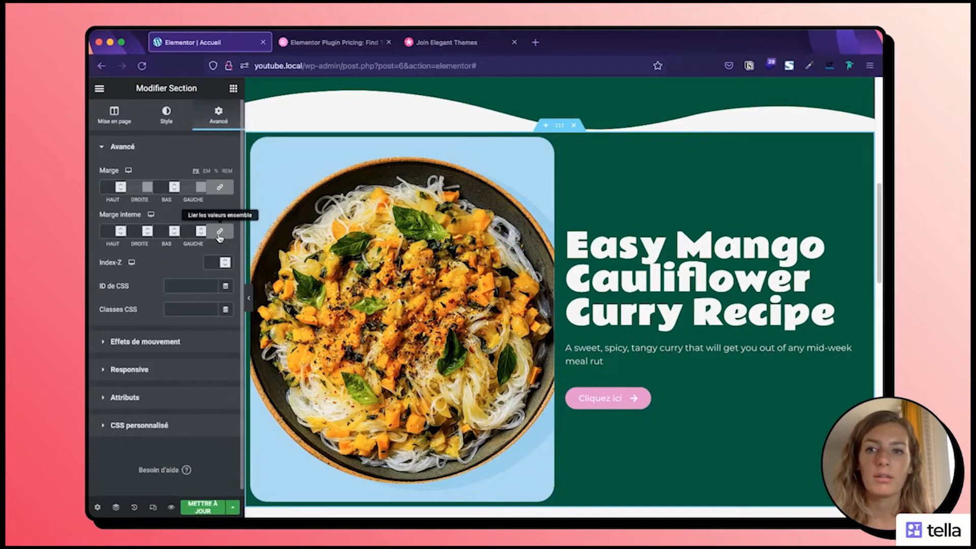
click(174, 231)
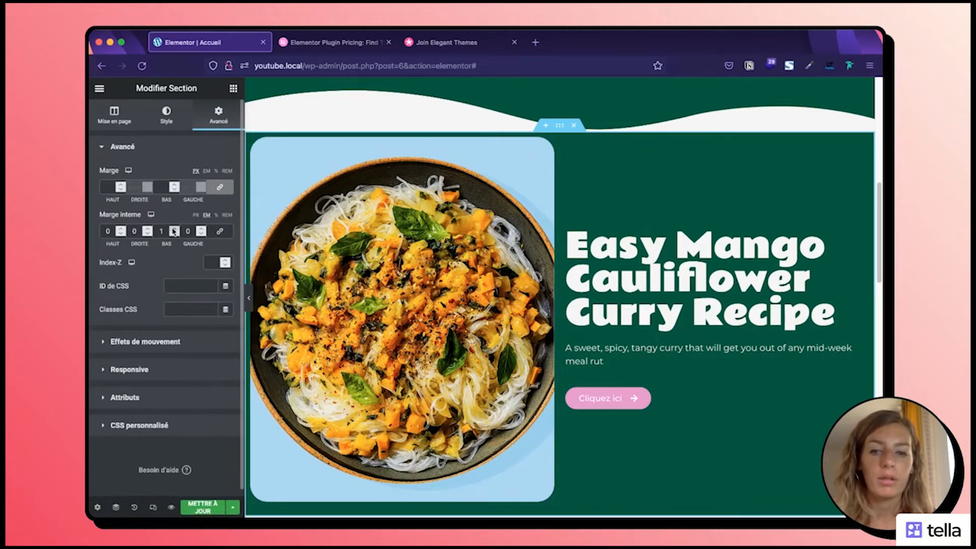
click(174, 229)
click(121, 230)
click(121, 229)
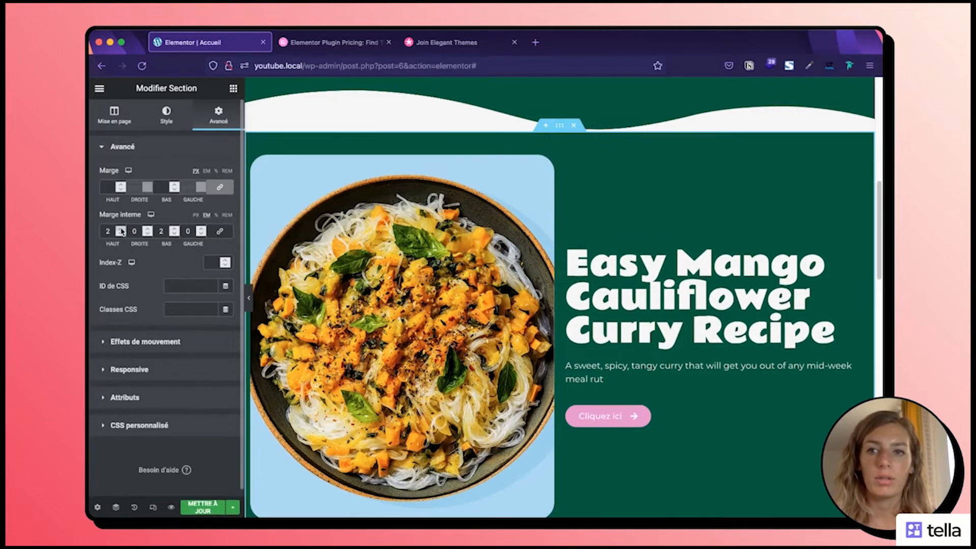
click(121, 230)
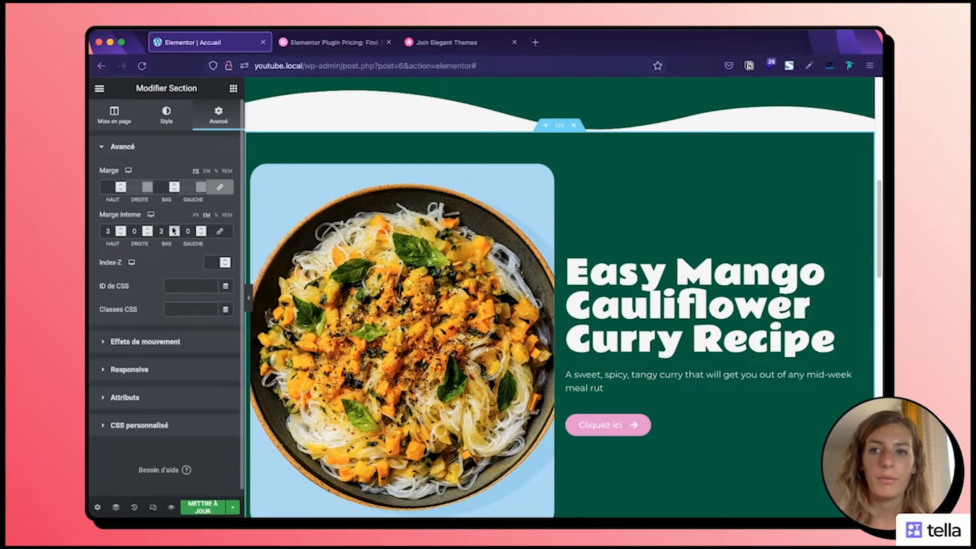
scroll(420, 268, down, 2)
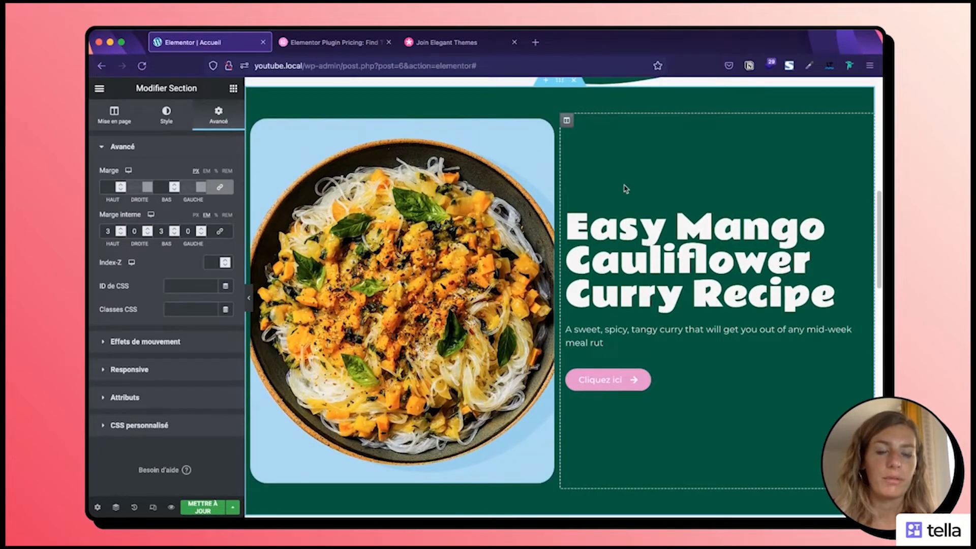
click(251, 300)
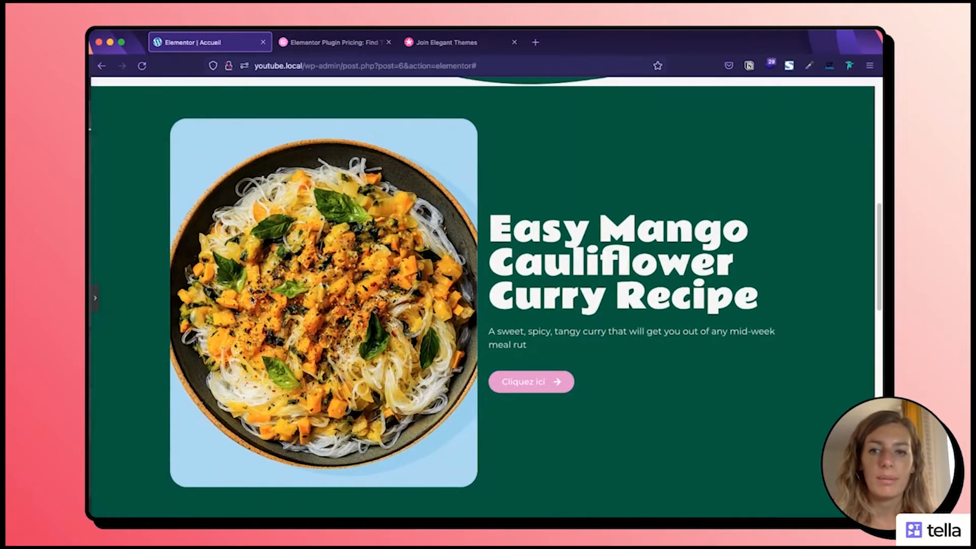
scroll(419, 290, down, 1)
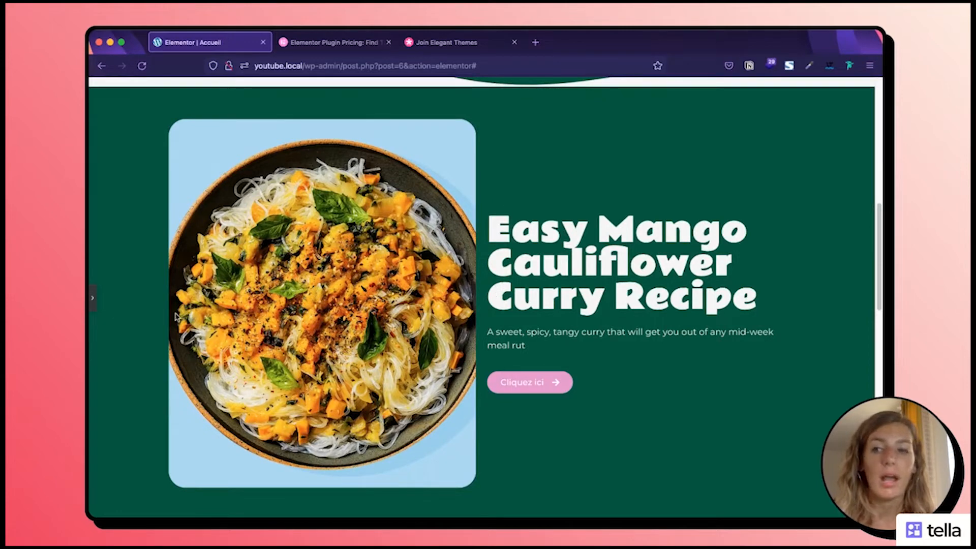
Step: Set the text column's left inner padding to 2 em, unlinked from the other sides, and preview the full-width layout
click(93, 297)
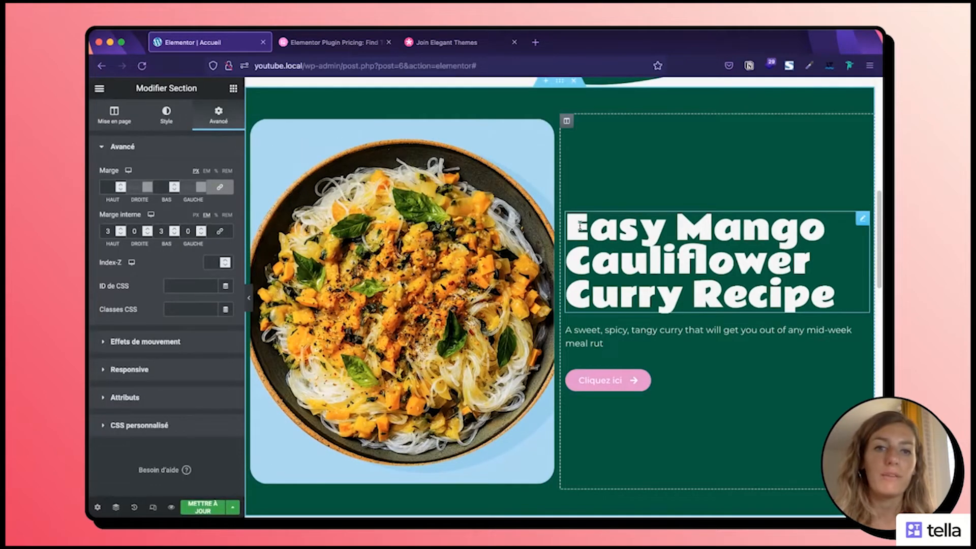
click(567, 121)
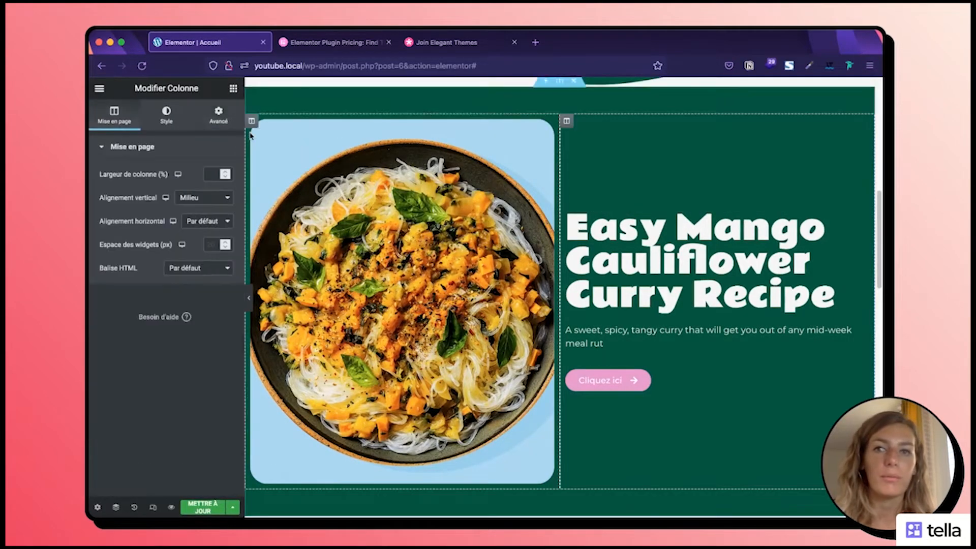
click(226, 118)
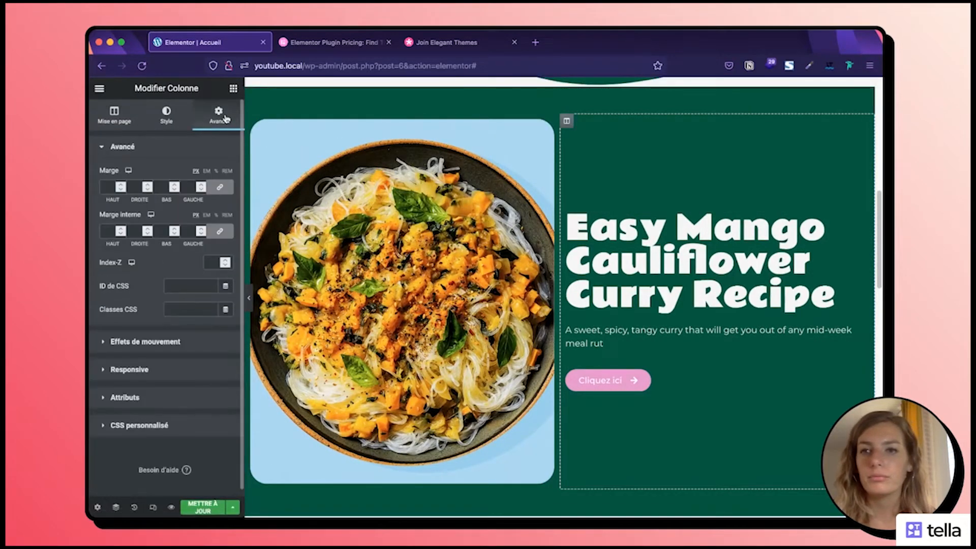
click(206, 233)
click(201, 229)
click(201, 229)
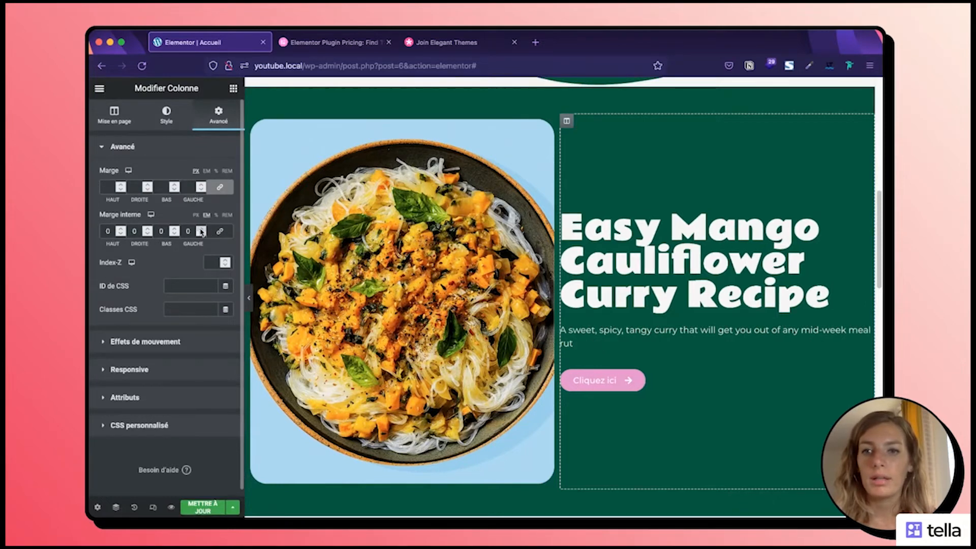
click(249, 297)
scroll(464, 290, up, 2)
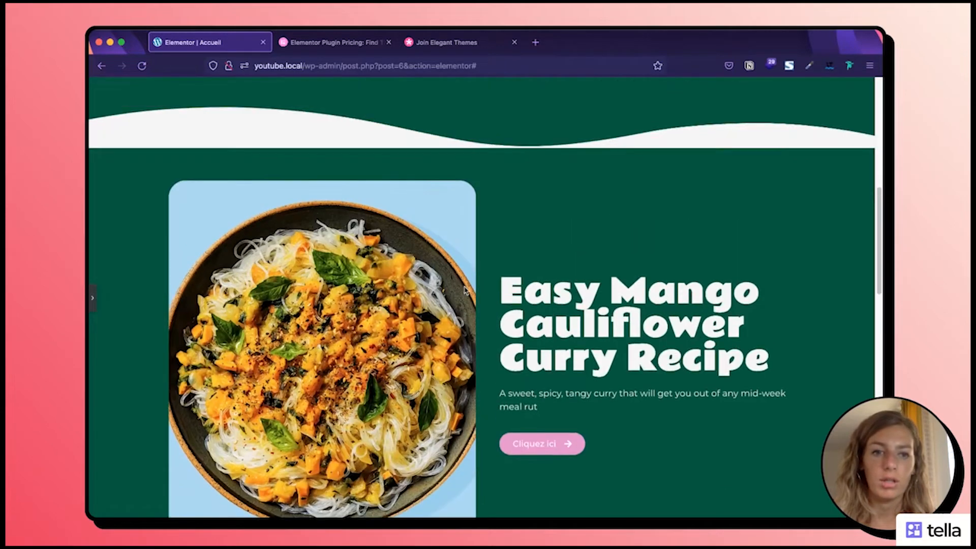
scroll(465, 291, up, 1)
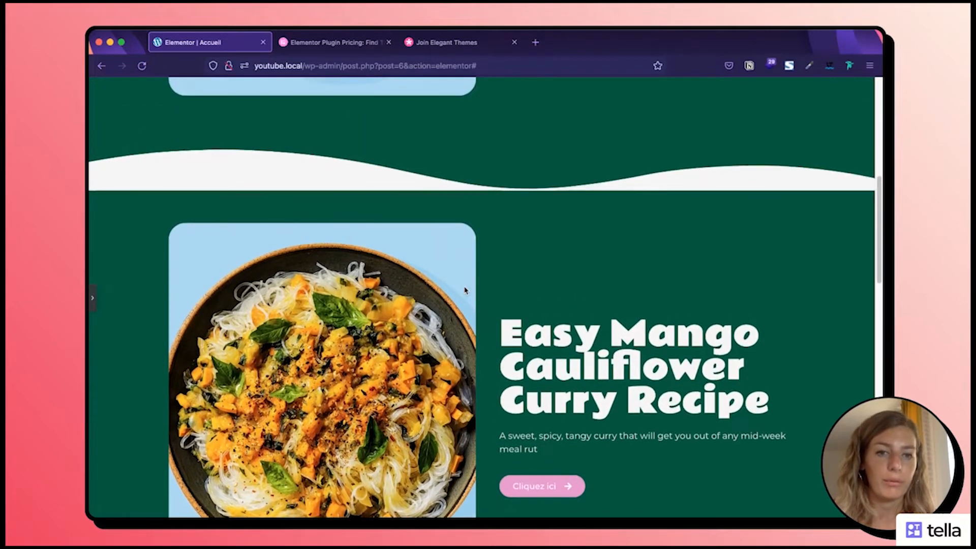
scroll(464, 290, down, 3)
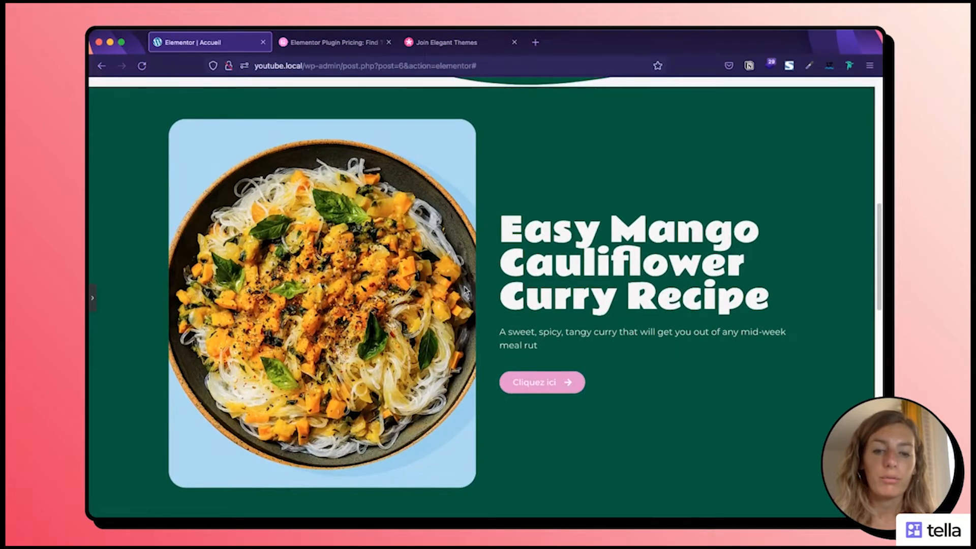
scroll(464, 291, up, 6)
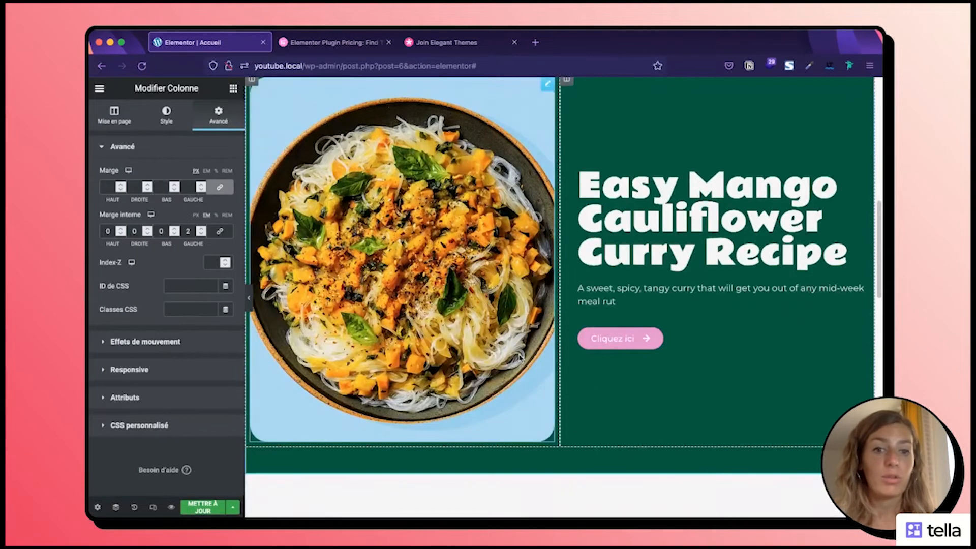
Step: Add a Vagues shape divider to the bottom edge of the green recipe section
scroll(570, 169, up, 3)
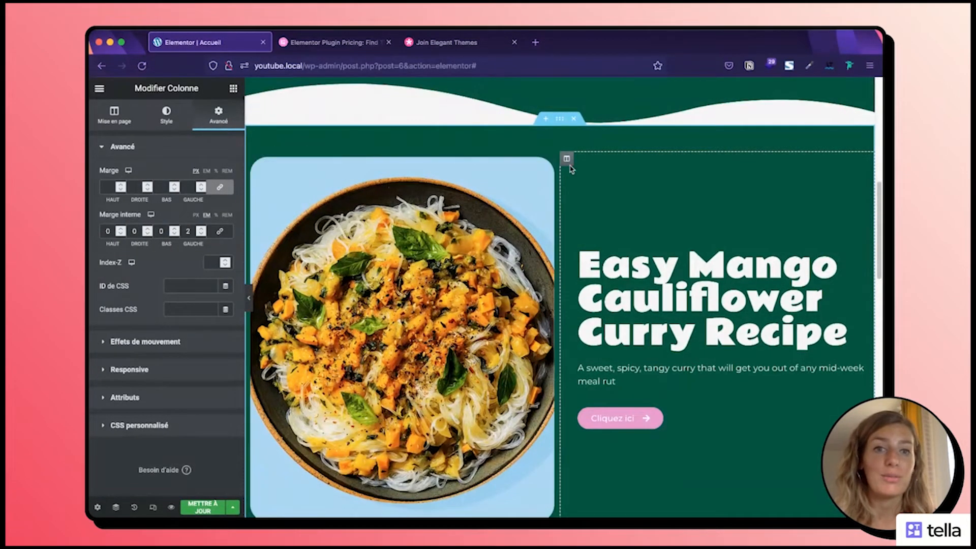
click(560, 121)
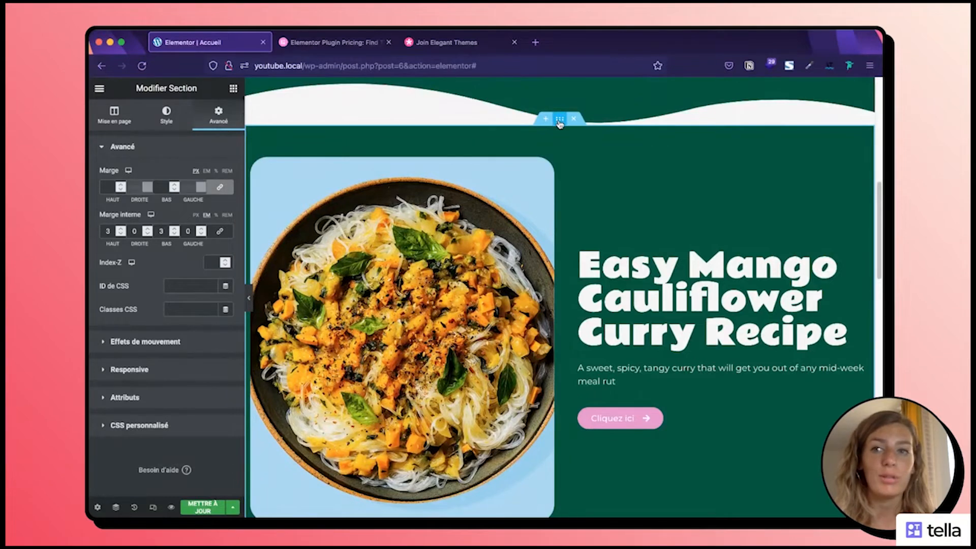
click(168, 118)
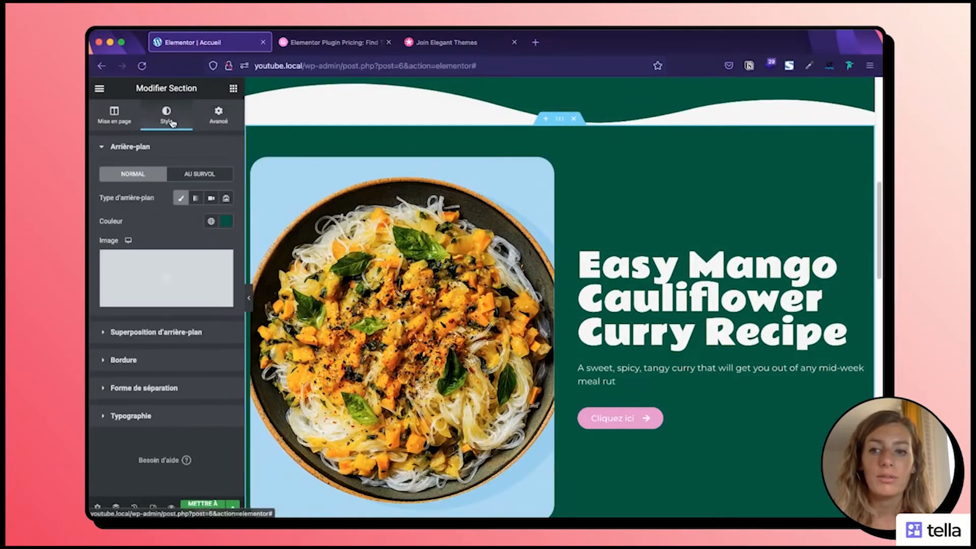
click(160, 392)
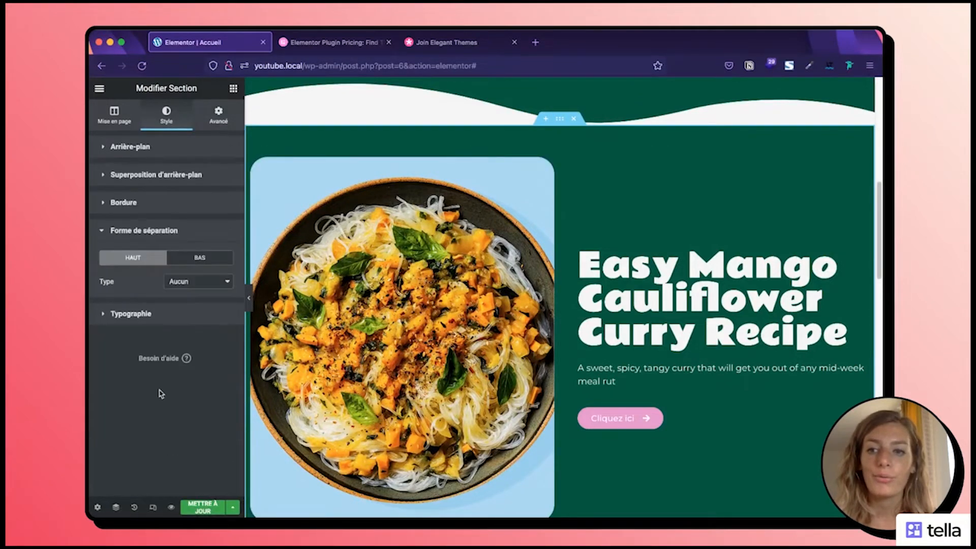
click(194, 262)
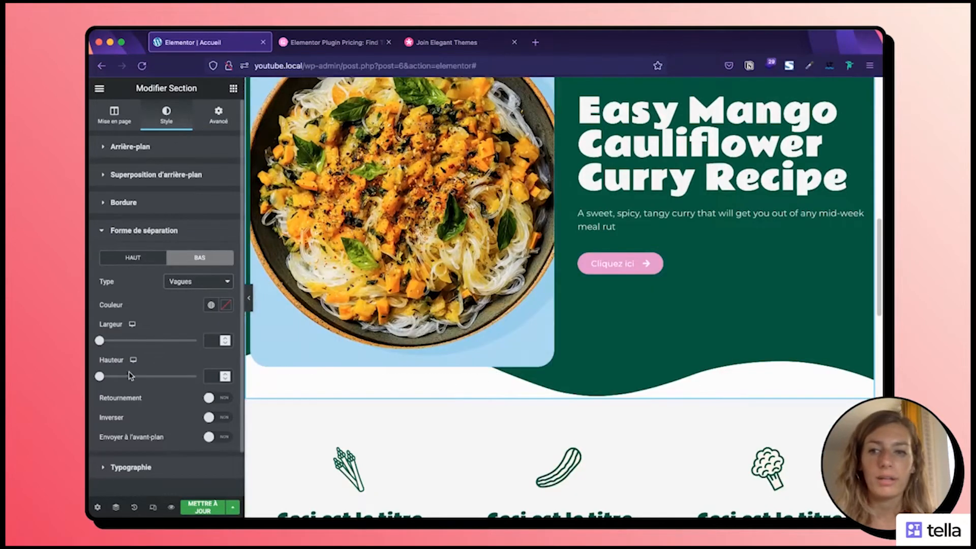
Step: Set the bottom divider's width to 112 and height to 124, and colour it with the global colour blanc
drag(100, 340, 192, 342)
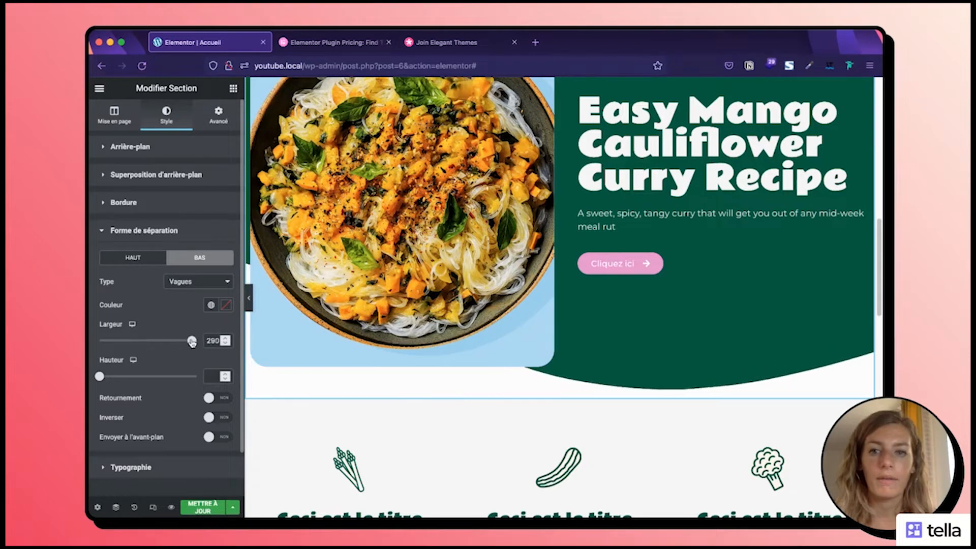
drag(99, 376, 123, 375)
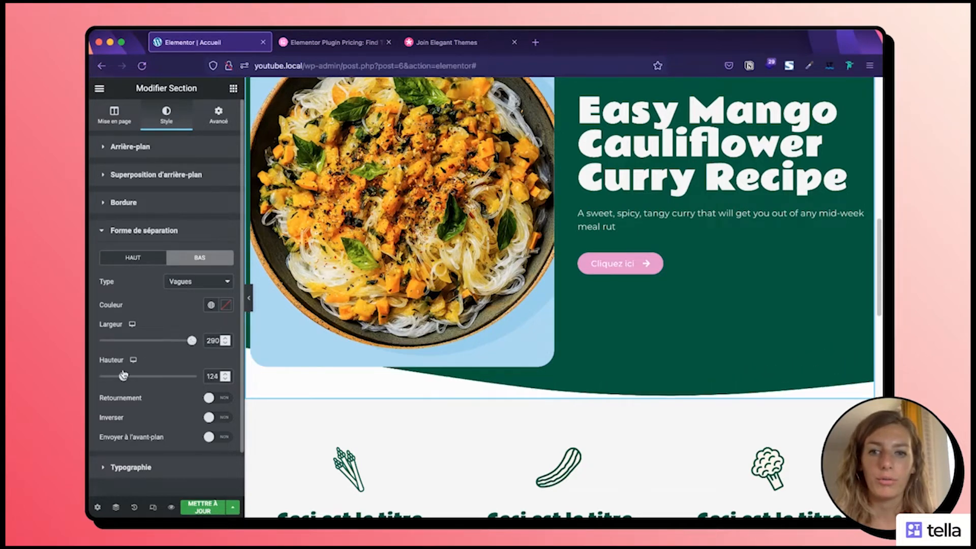
drag(191, 340, 137, 343)
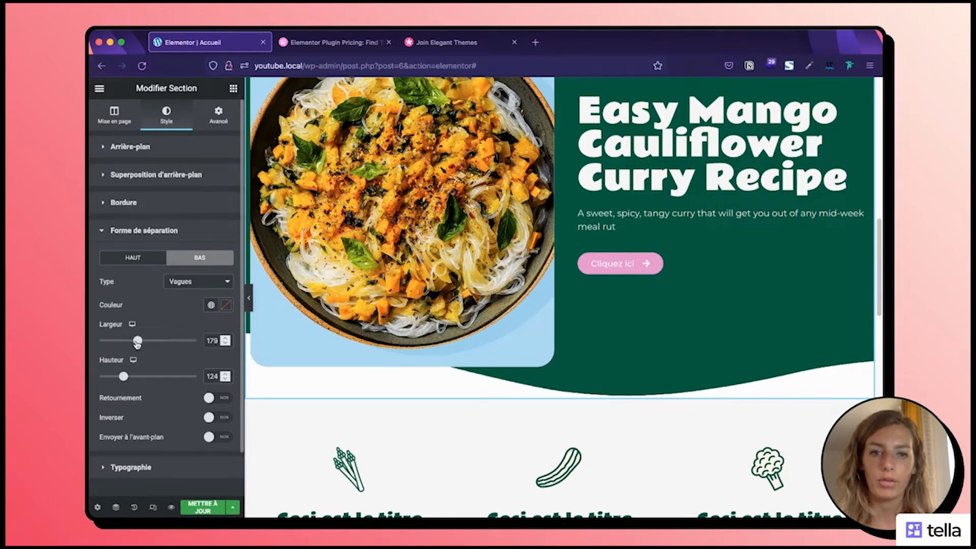
click(212, 308)
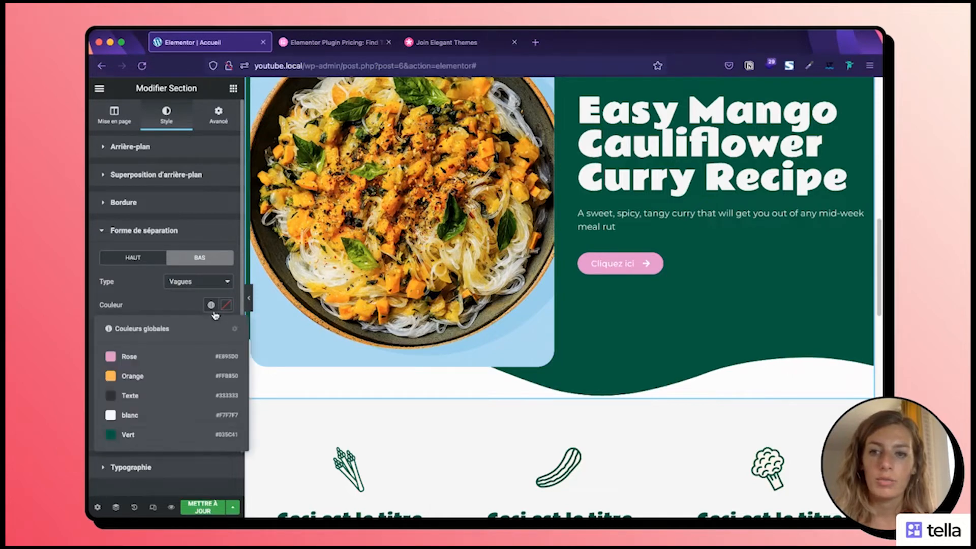
click(129, 415)
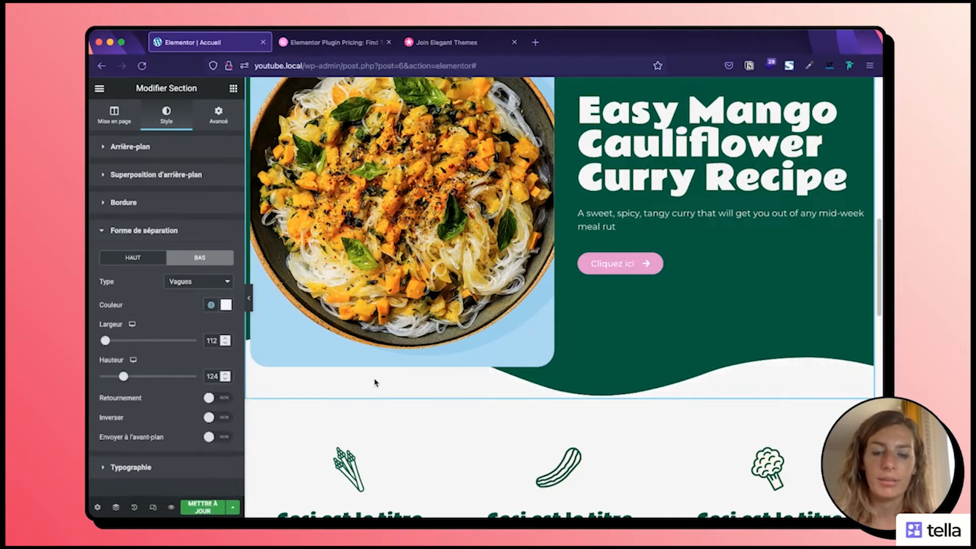
Step: Set the recipe section's bottom inner padding to 8 em to move the wave below the dish image
scroll(375, 382, up, 3)
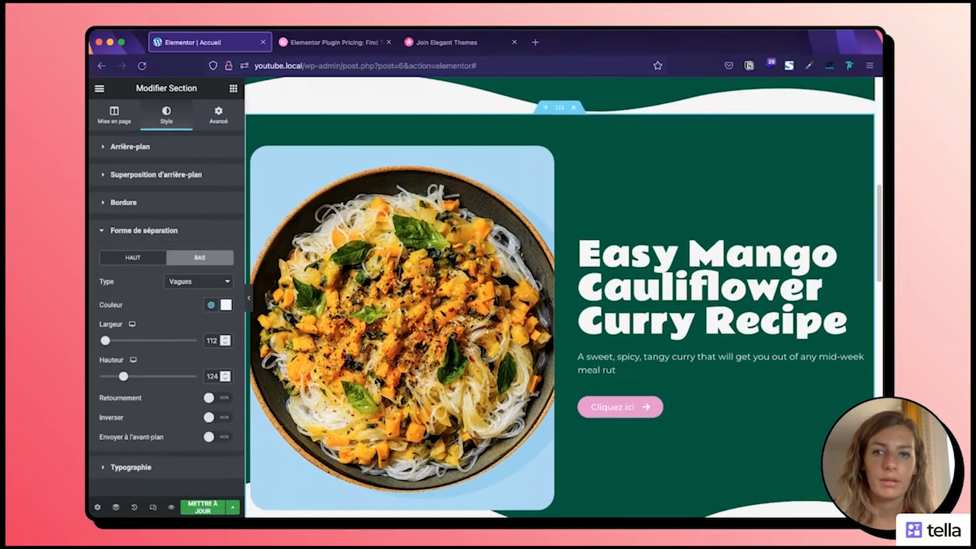
click(228, 121)
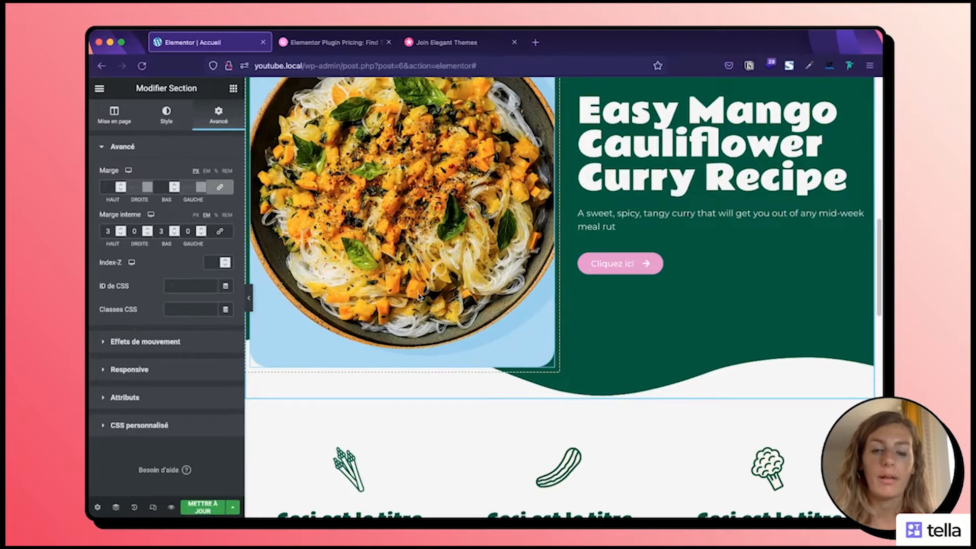
click(174, 229)
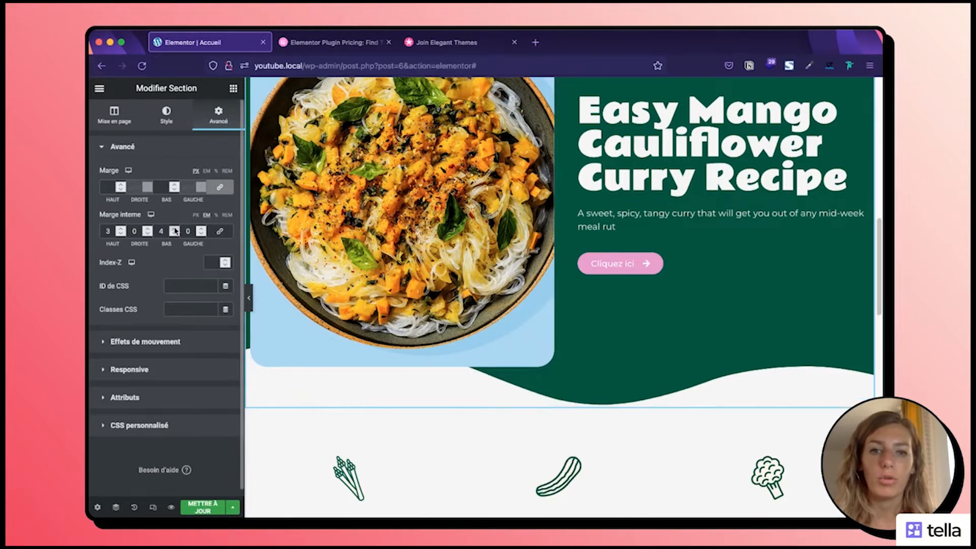
click(175, 228)
click(175, 229)
click(174, 229)
click(174, 228)
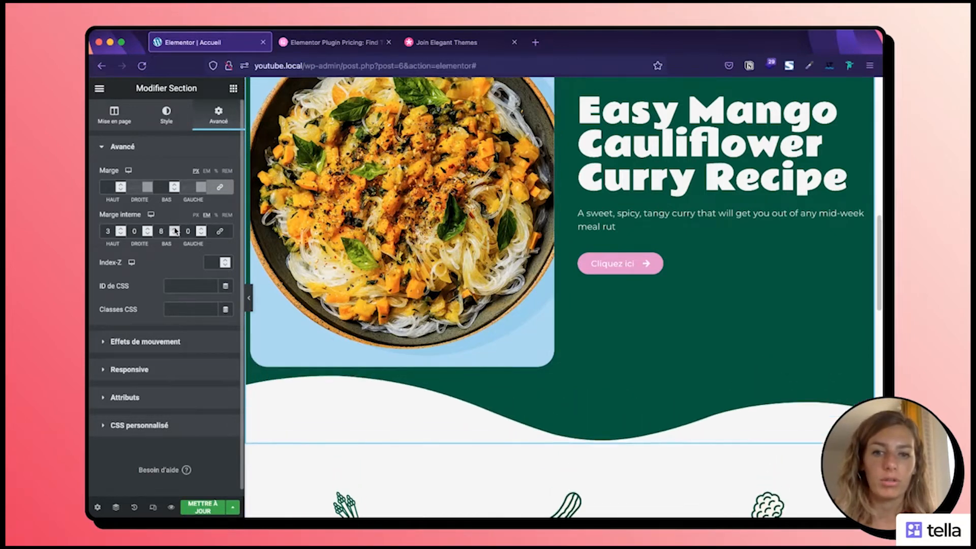
Step: Set the recipe section's bottom inner padding to 11 em
click(175, 229)
click(174, 229)
click(174, 229)
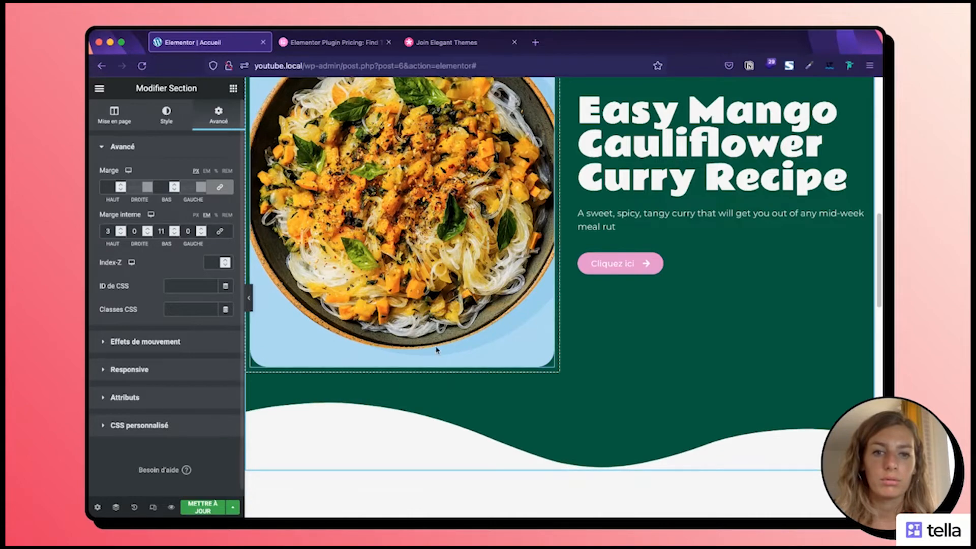
Step: Preview the page at full width and compare the rebuilt recipe section with the original one above it
scroll(435, 348, up, 3)
click(248, 297)
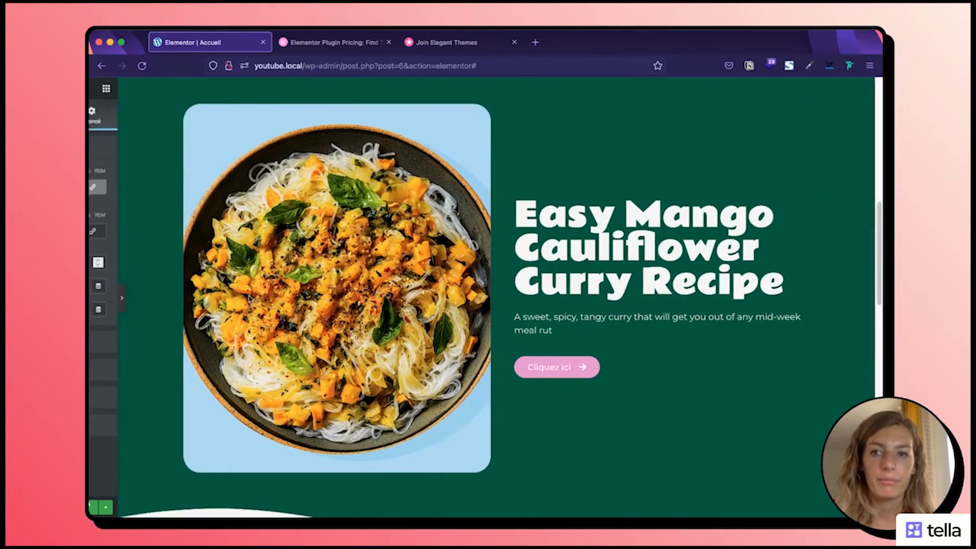
scroll(414, 337, down, 3)
scroll(414, 338, up, 10)
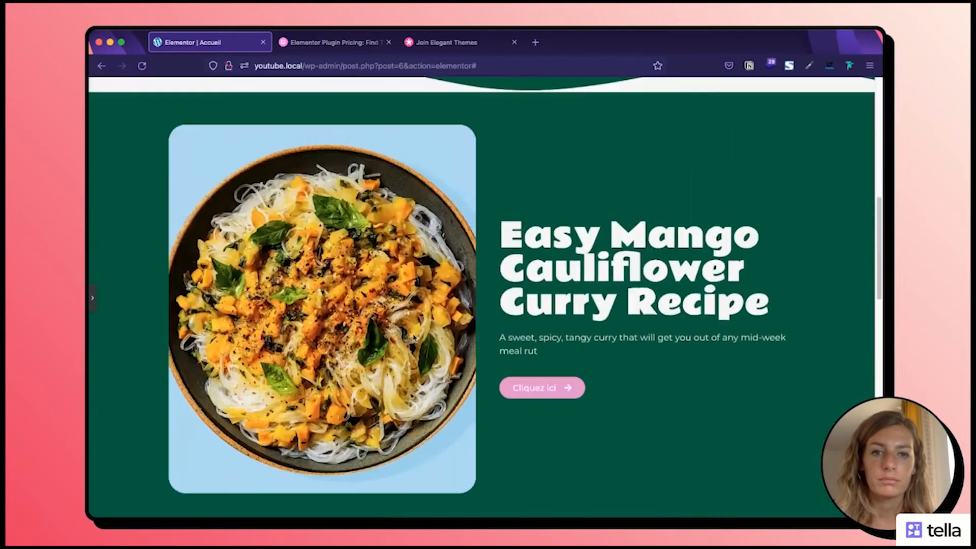
scroll(415, 338, up, 3)
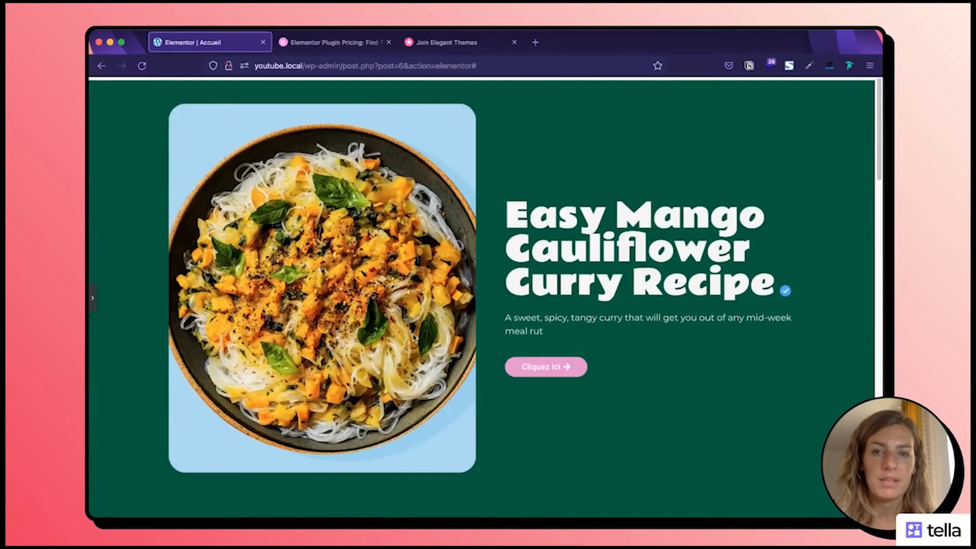
scroll(414, 337, down, 1)
scroll(414, 337, up, 4)
scroll(415, 337, down, 2)
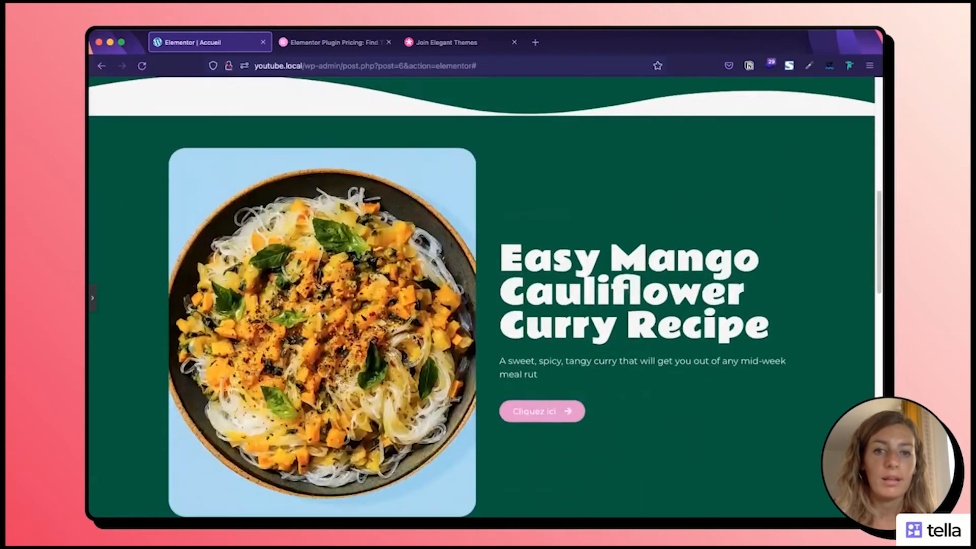
scroll(415, 336, down, 1)
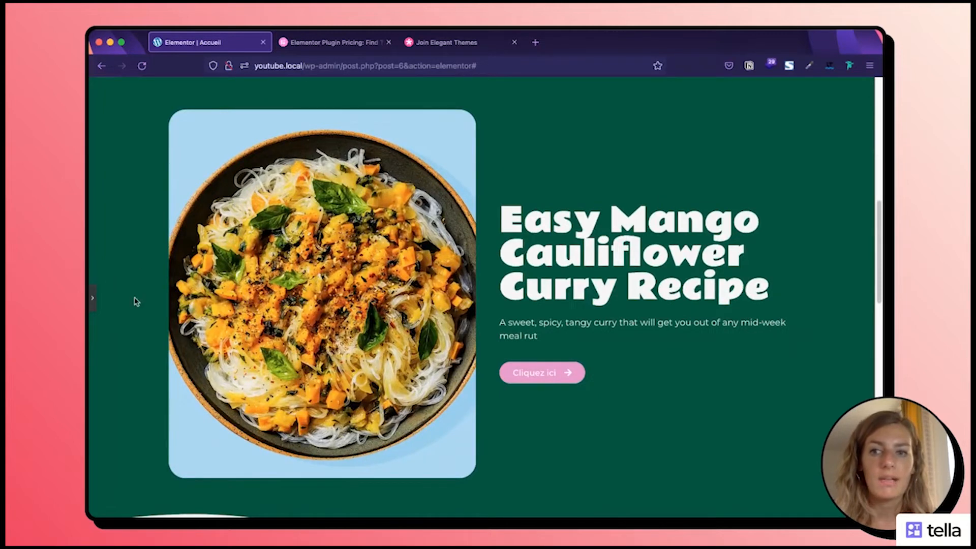
click(93, 297)
Step: Place an Icône widget at the top of the first column below the wave and delete the asparagus icon box
scroll(415, 355, down, 8)
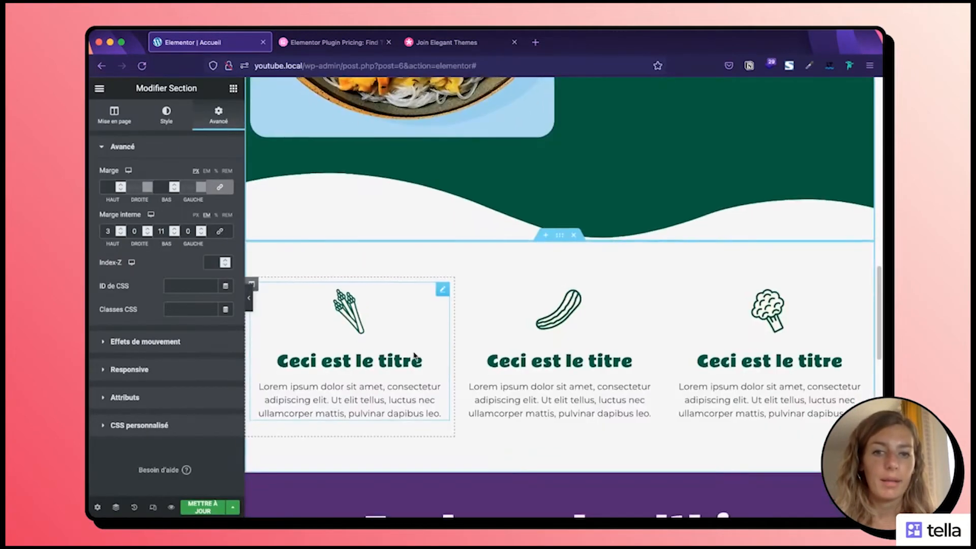
scroll(415, 356, down, 1)
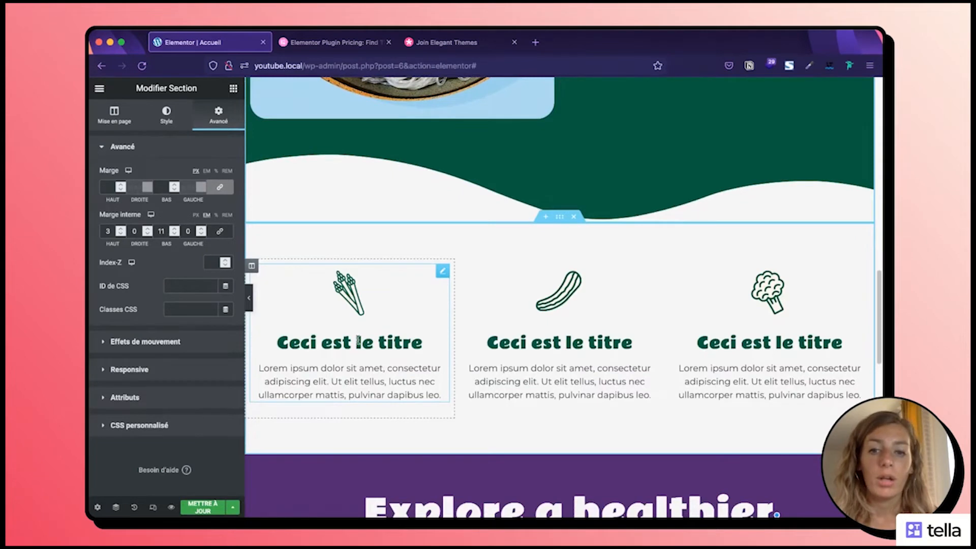
click(234, 88)
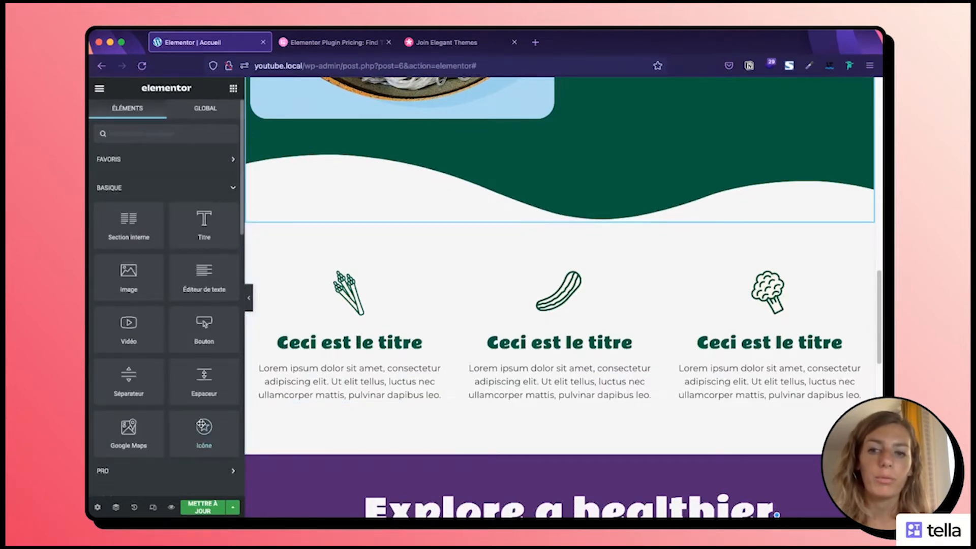
drag(203, 436, 316, 262)
right_click(345, 325)
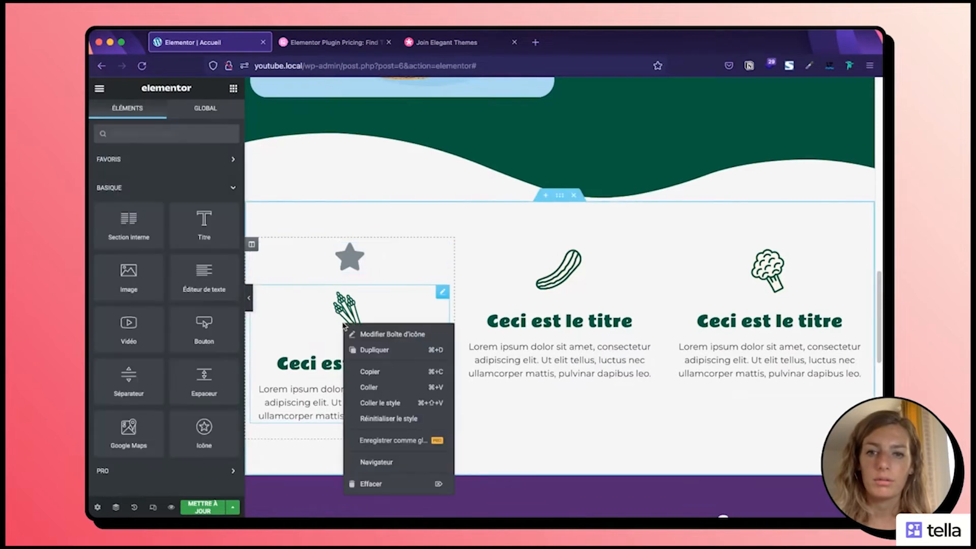
click(371, 483)
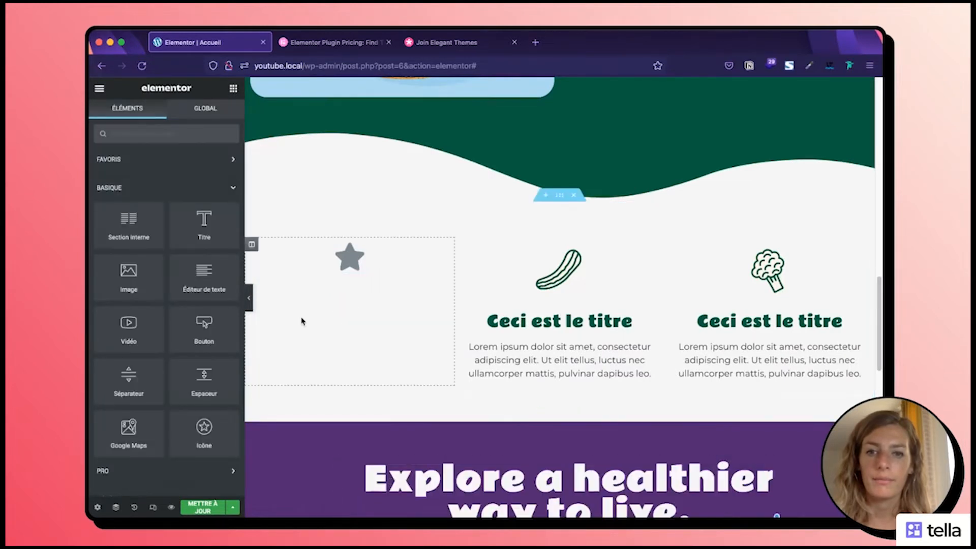
Step: Add a Titre widget and an Éditeur de texte widget beneath the star icon in the first column
drag(205, 225, 346, 270)
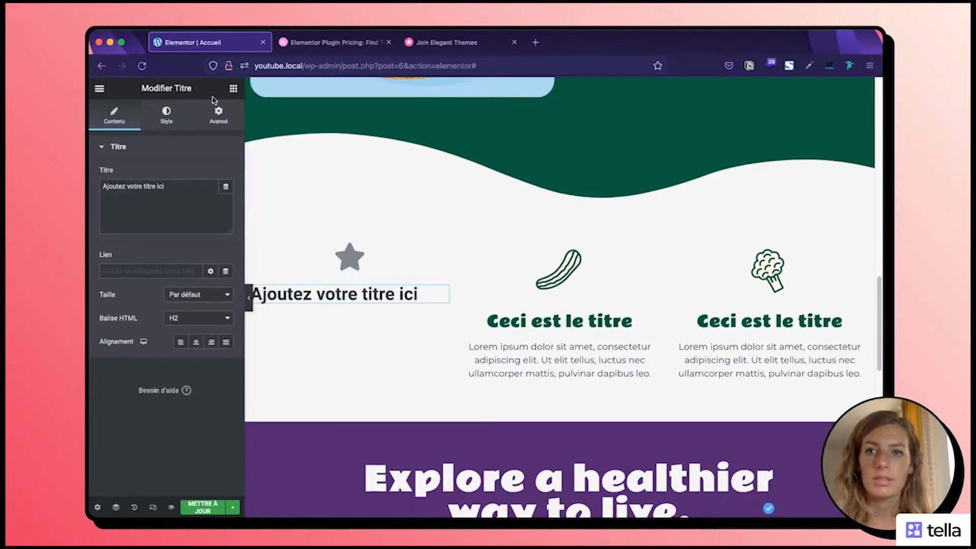
click(234, 90)
drag(148, 292, 335, 299)
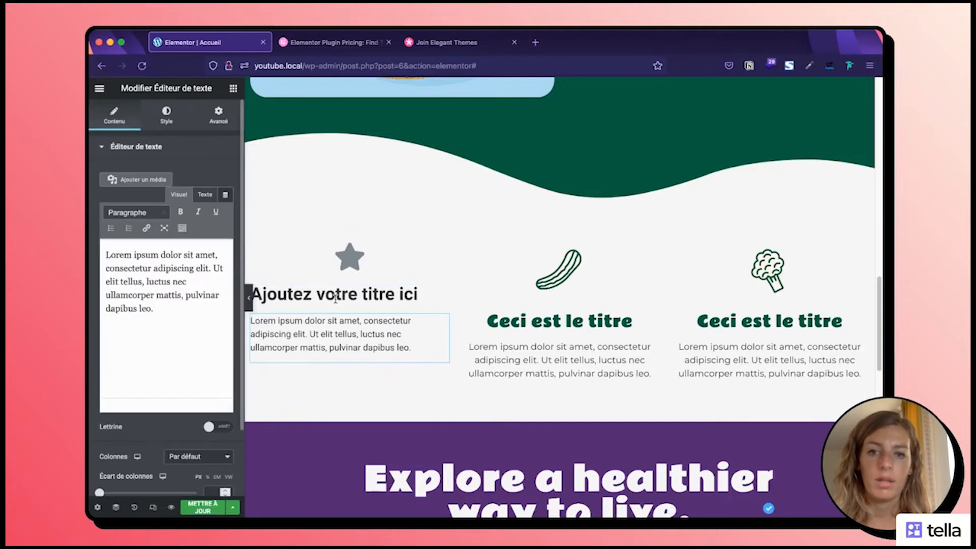
Step: Add a Boîte d'icône widget at the top of the first column, above the separate icon
click(235, 90)
scroll(154, 388, down, 3)
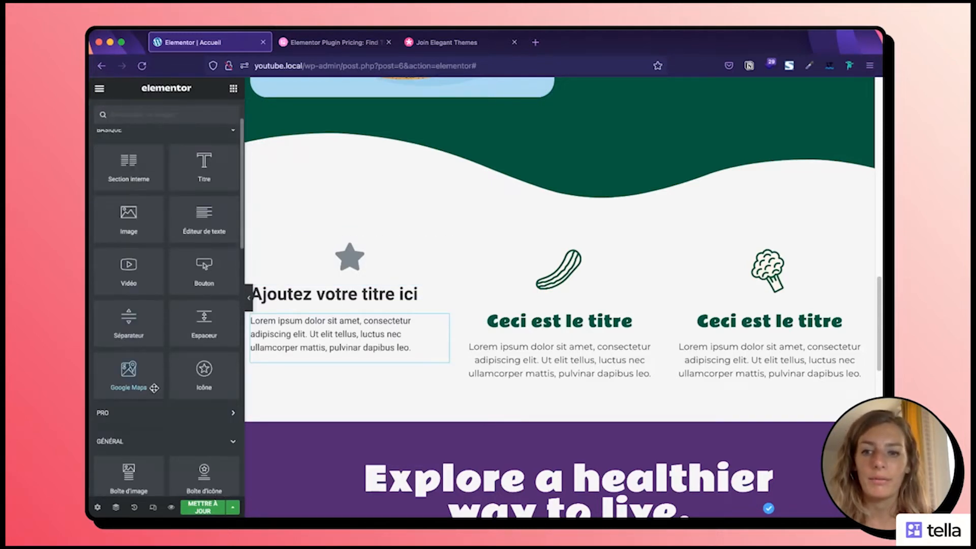
scroll(154, 388, down, 6)
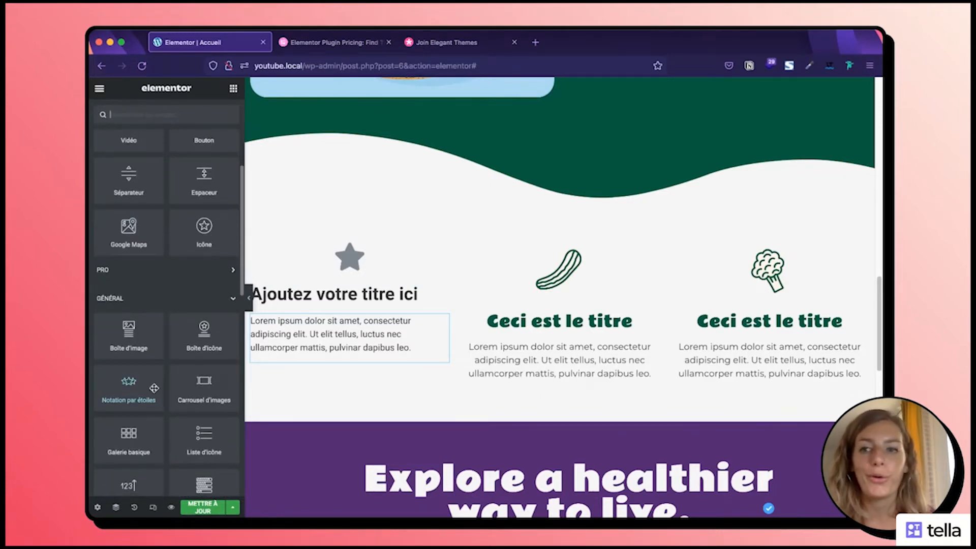
scroll(154, 388, down, 5)
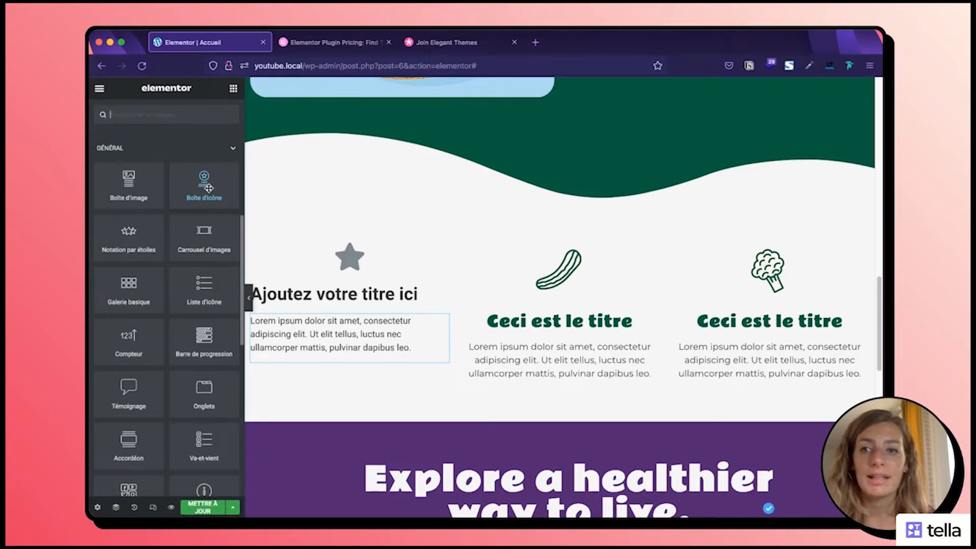
drag(208, 188, 365, 256)
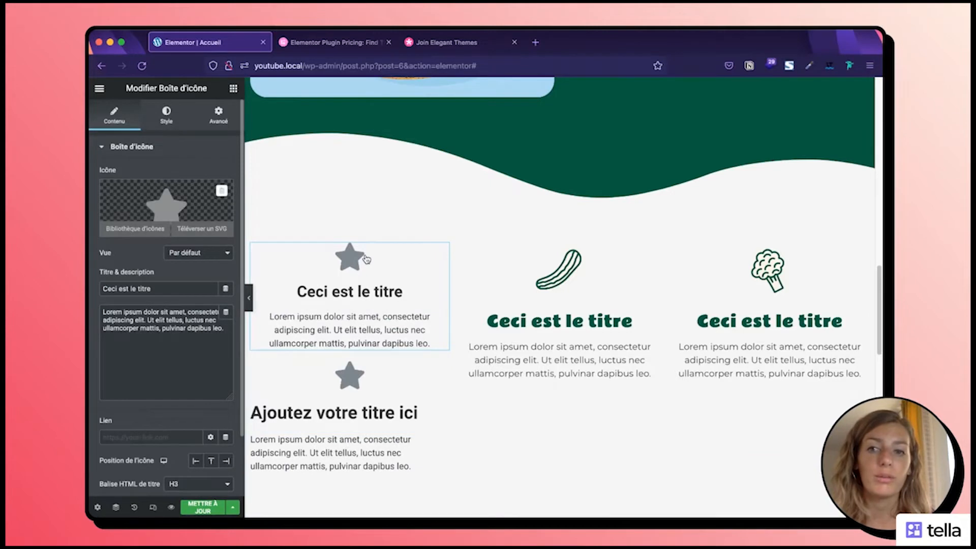
Step: Delete the separate icon, heading and text widgets from the first column and open the icon box for editing
scroll(366, 259, down, 4)
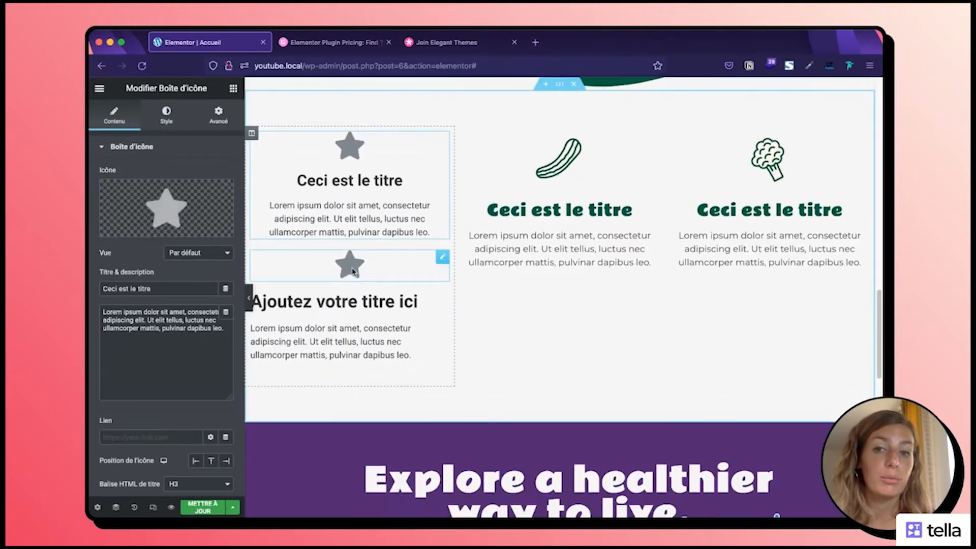
right_click(346, 307)
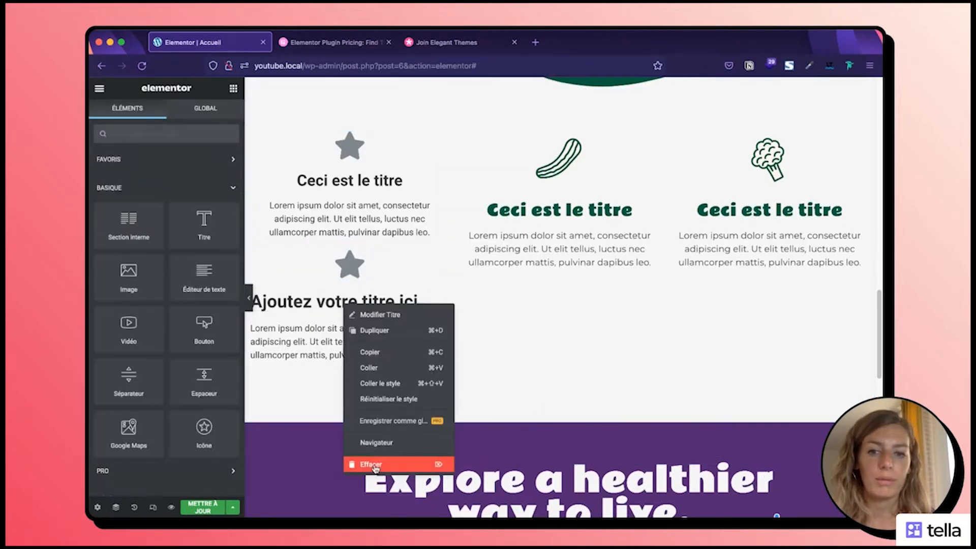
click(356, 463)
right_click(323, 317)
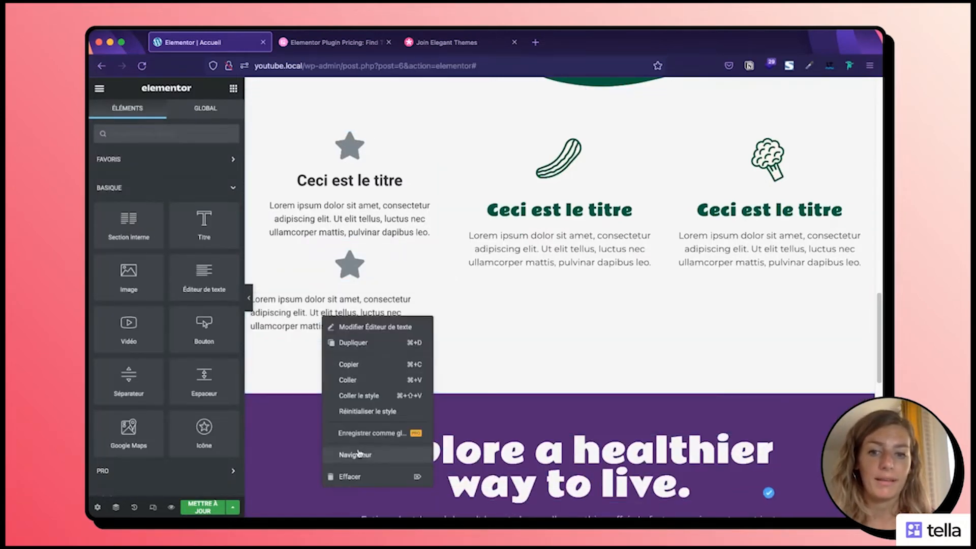
click(363, 476)
click(356, 153)
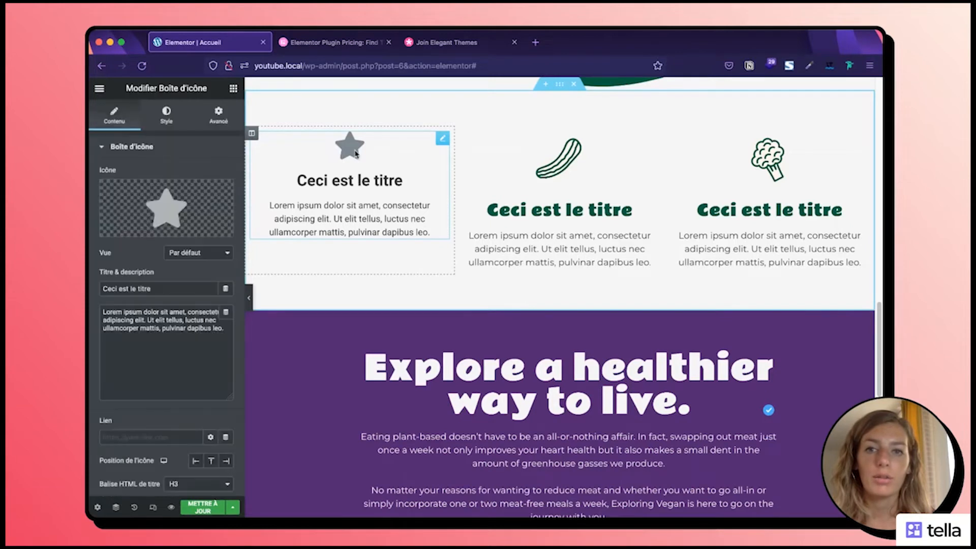
mouse_move(192, 229)
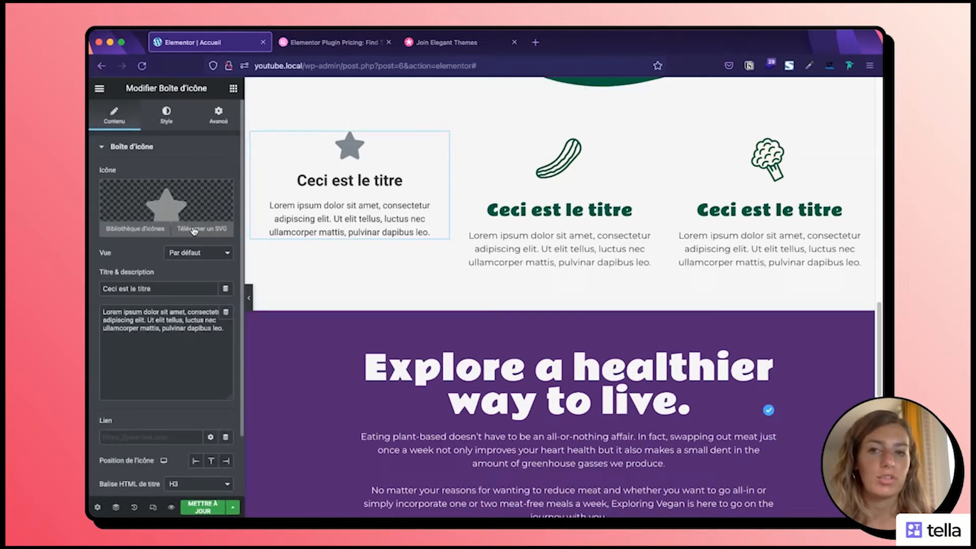
click(122, 233)
scroll(600, 336, down, 10)
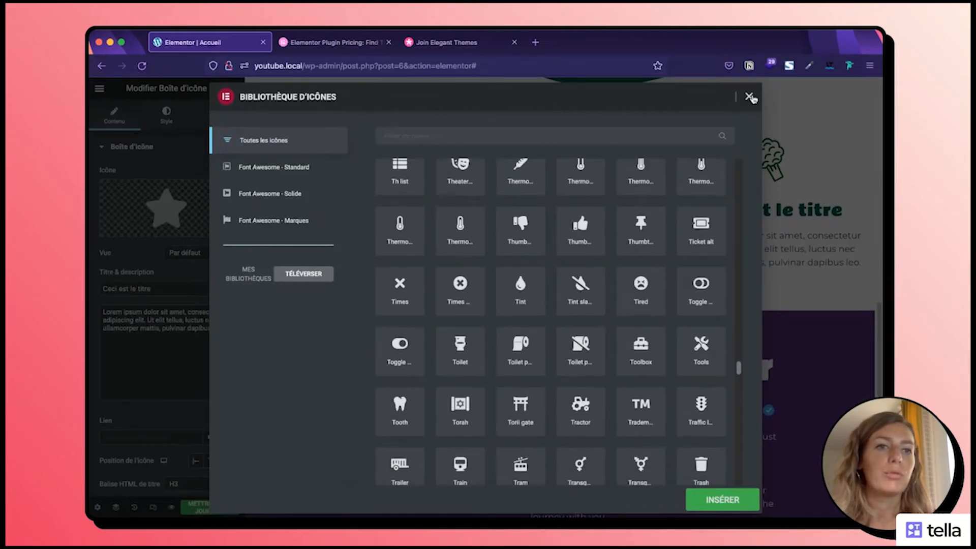
click(749, 96)
Step: Replace the icon box's star with cucumber.svg from the media library
click(203, 232)
click(318, 224)
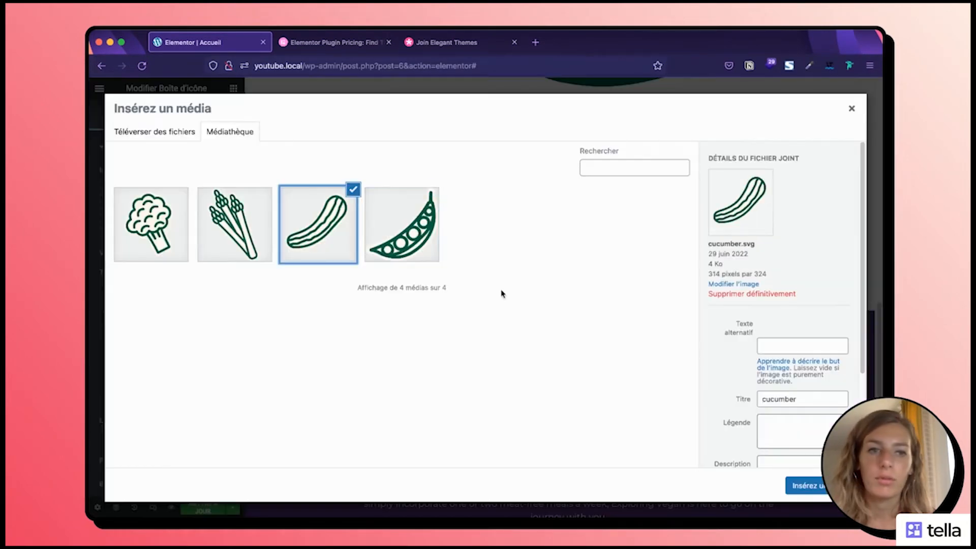
click(797, 484)
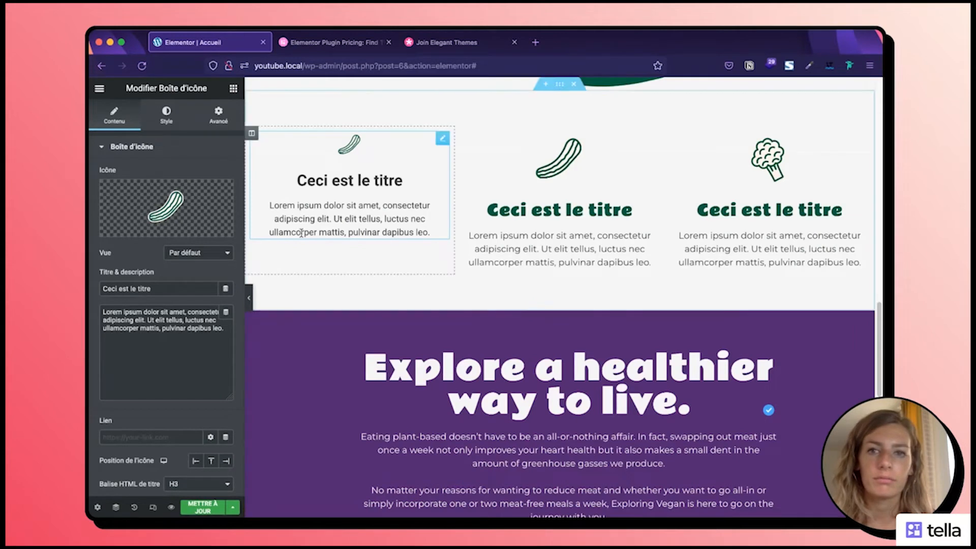
Step: Adjust the icon box's icon spacing and enlarge the cucumber to about the size of the neighbouring icons
drag(165, 288, 171, 328)
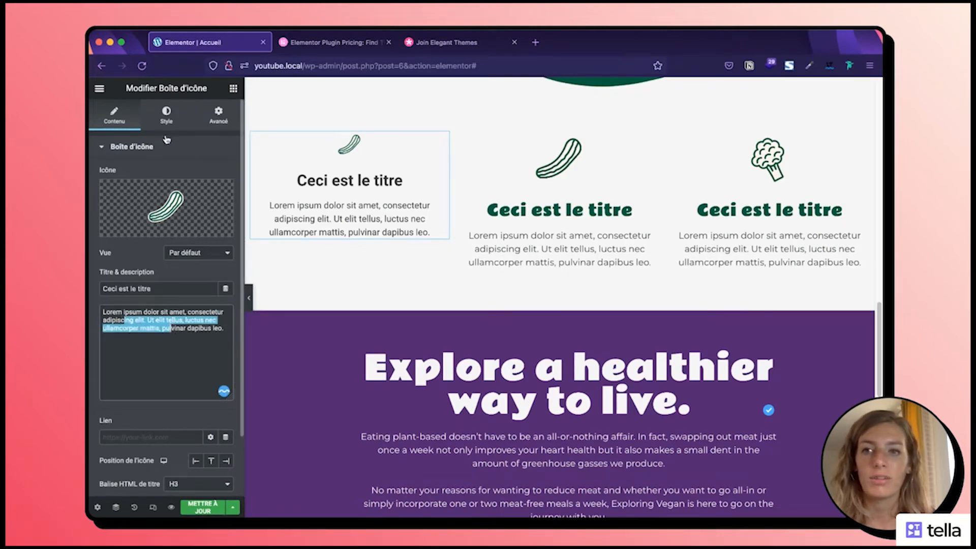
click(166, 113)
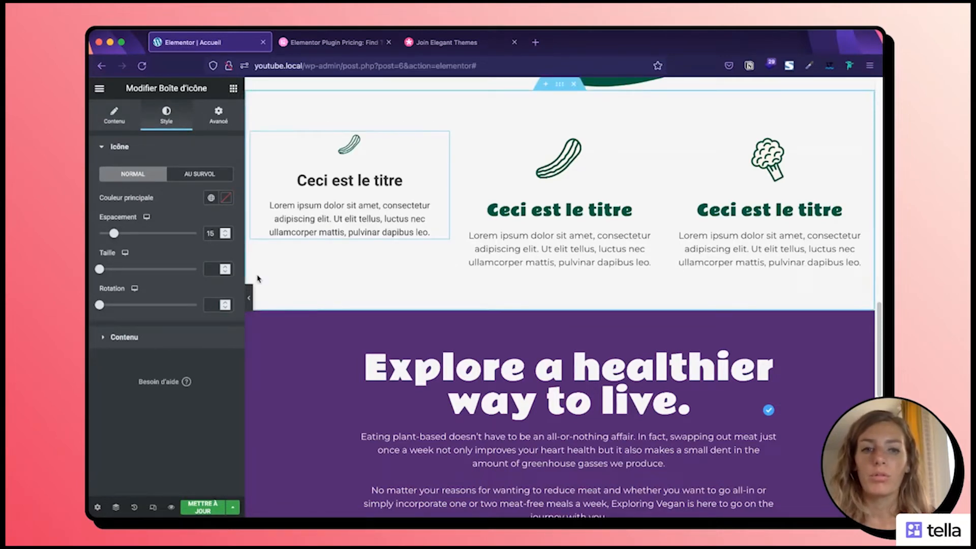
scroll(258, 278, up, 10)
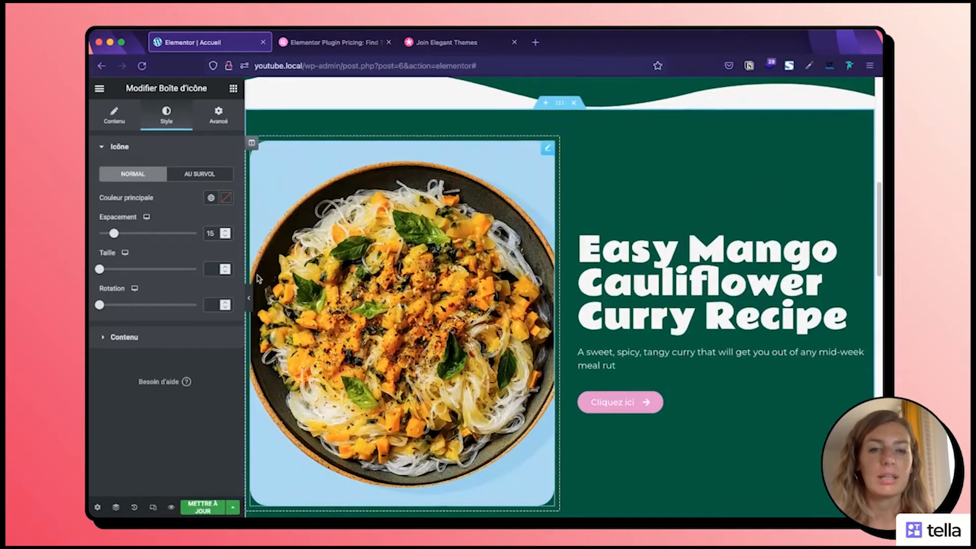
scroll(258, 278, down, 3)
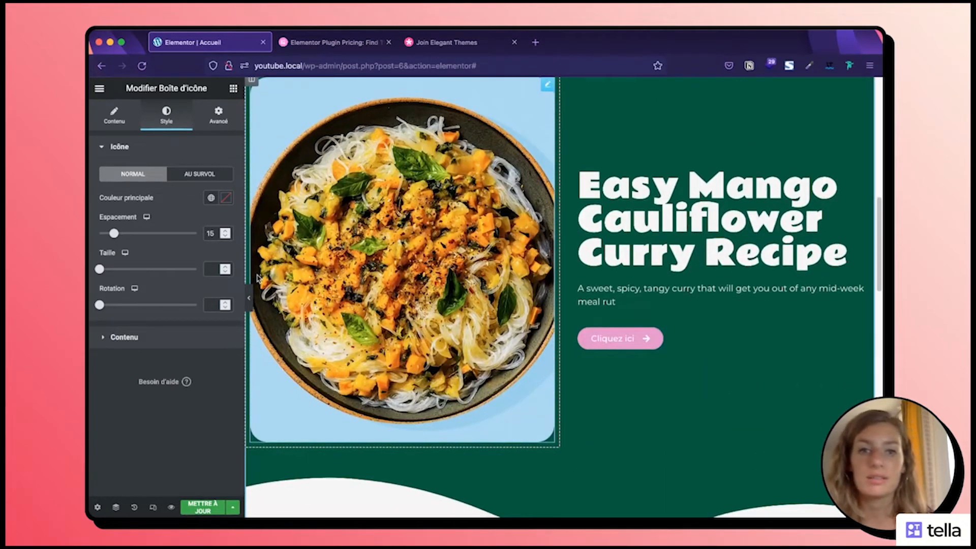
scroll(258, 279, down, 10)
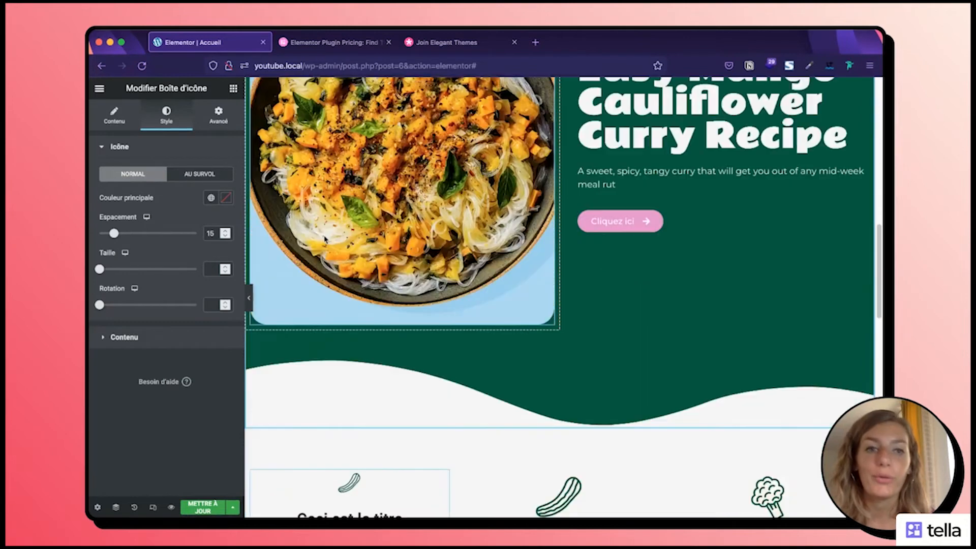
scroll(325, 239, down, 5)
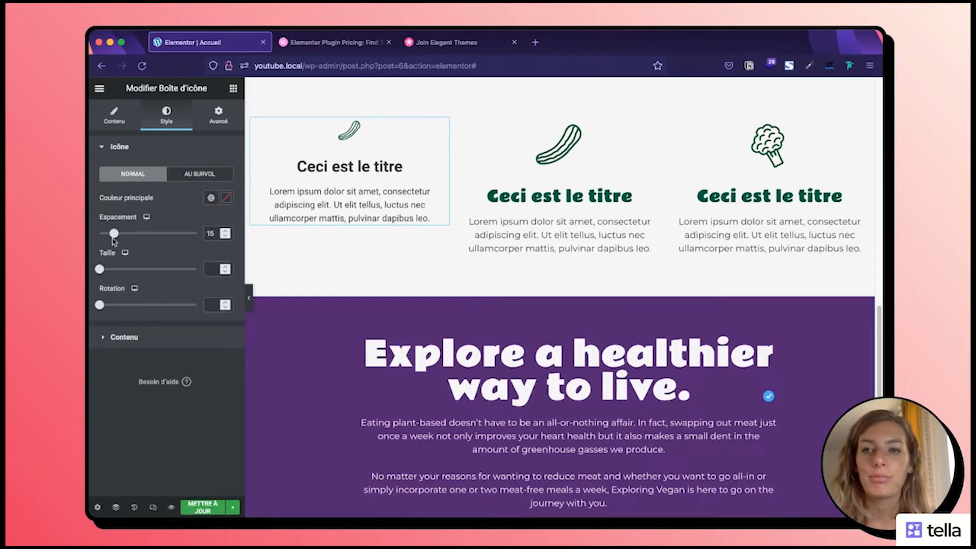
mouse_move(114, 234)
mouse_down()
mouse_move(127, 237)
mouse_move(108, 234)
mouse_up()
drag(101, 269, 130, 274)
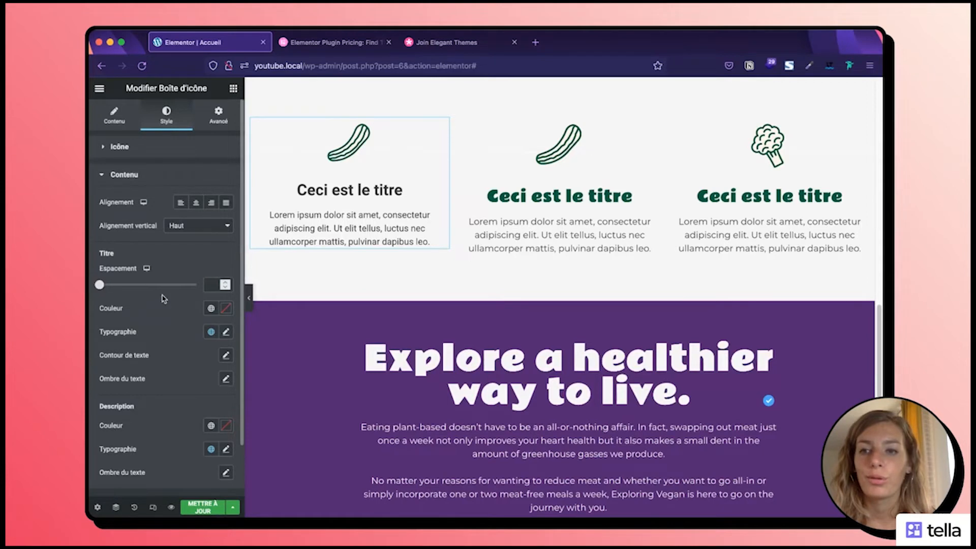
Step: Set the icon box content's alignment to Centré after trying Gauche and Justifié
click(179, 202)
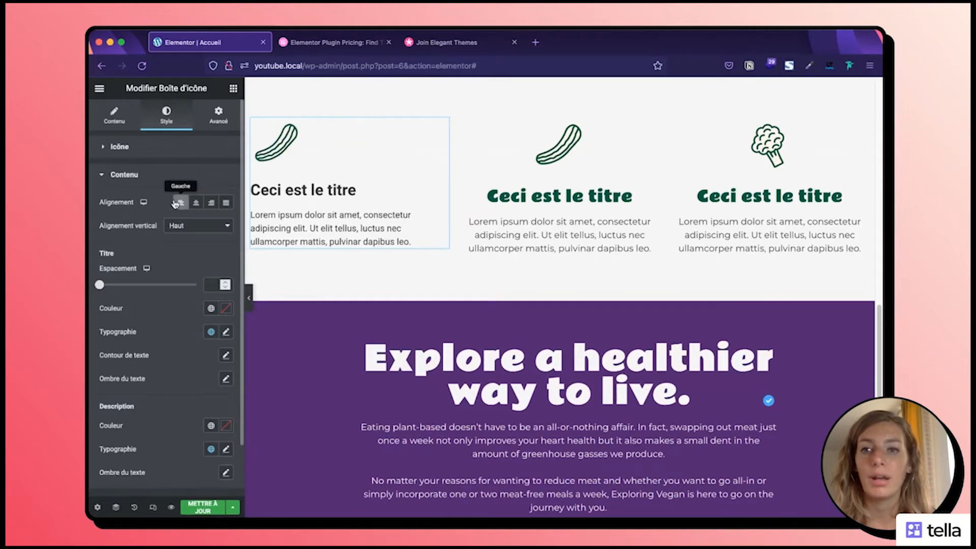
click(196, 202)
click(225, 202)
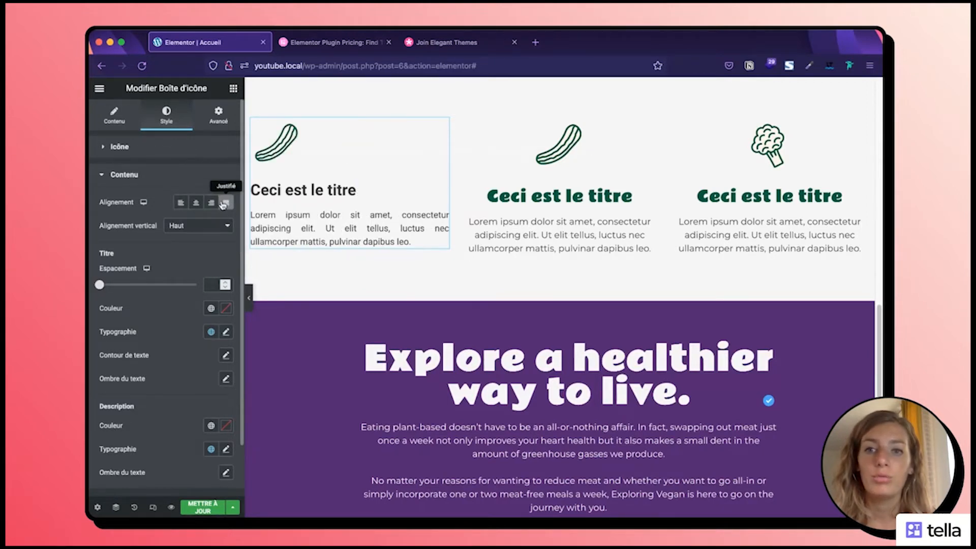
click(196, 203)
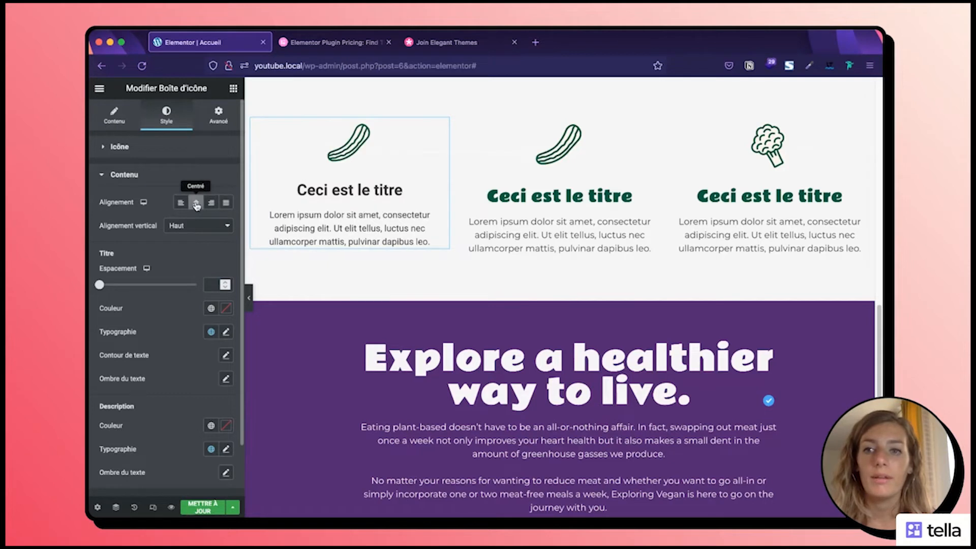
Step: Set the first icon box title's colour to the global Vert and its font family to Rammetto
scroll(176, 290, down, 2)
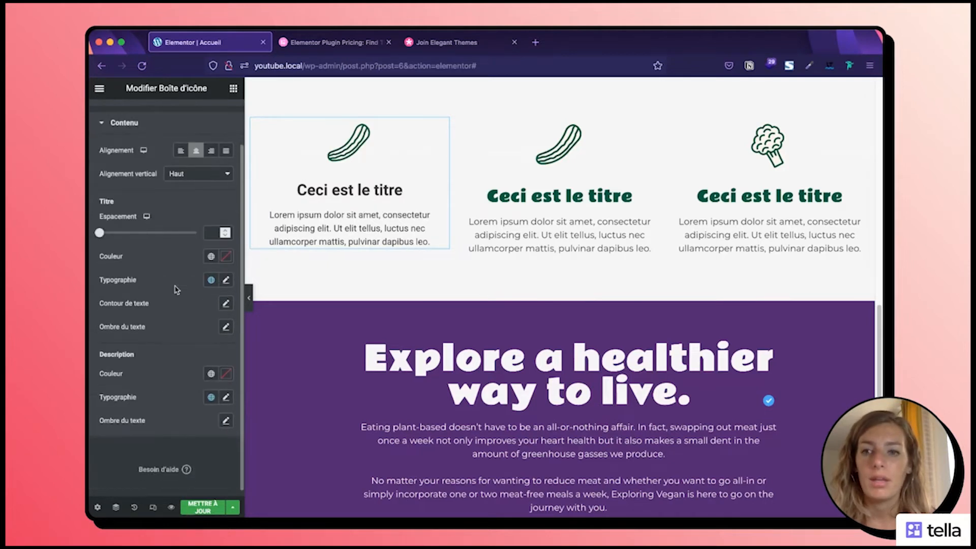
click(210, 256)
click(178, 388)
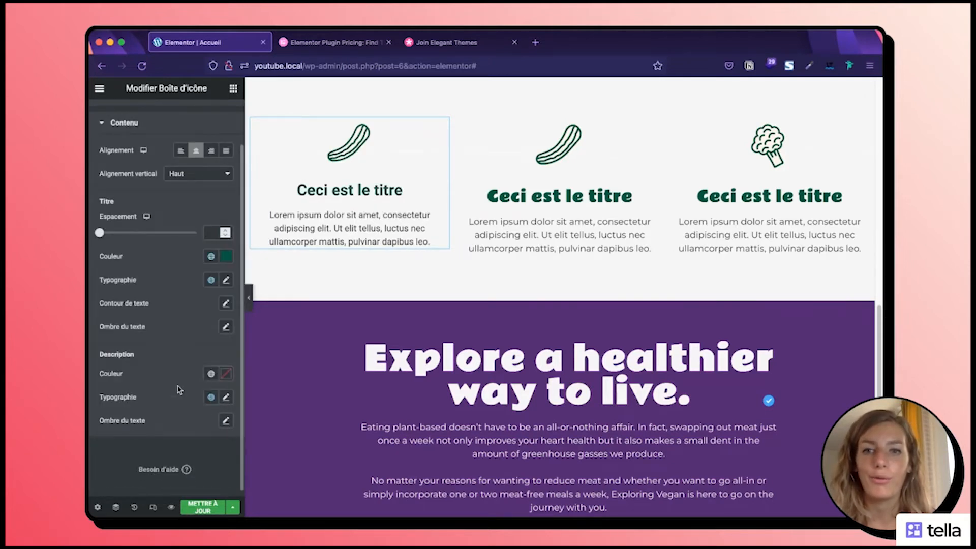
click(226, 280)
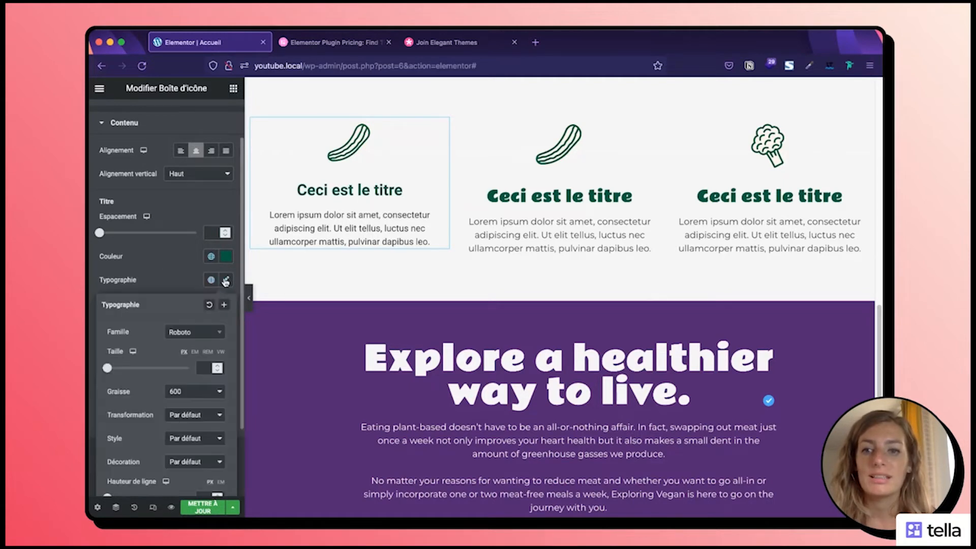
click(202, 333)
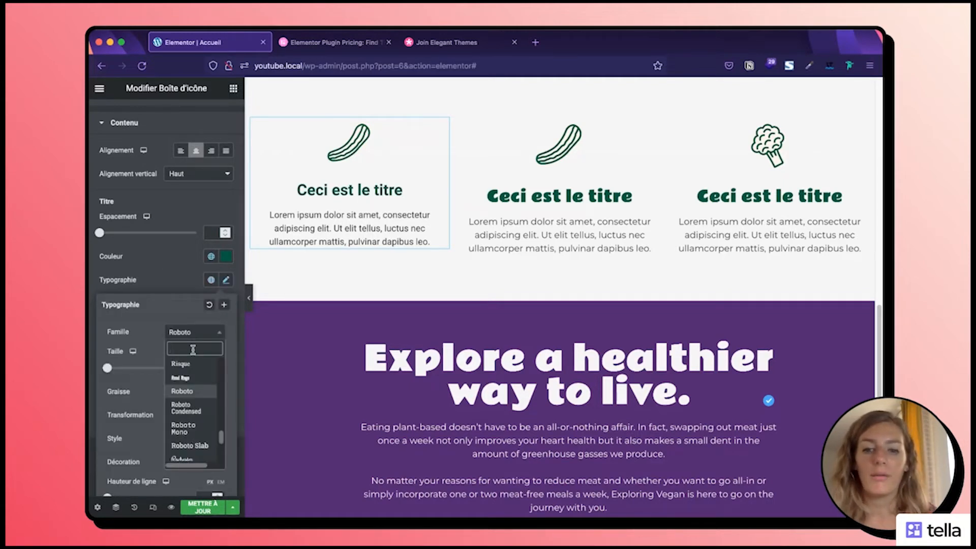
text(ramm)
click(208, 385)
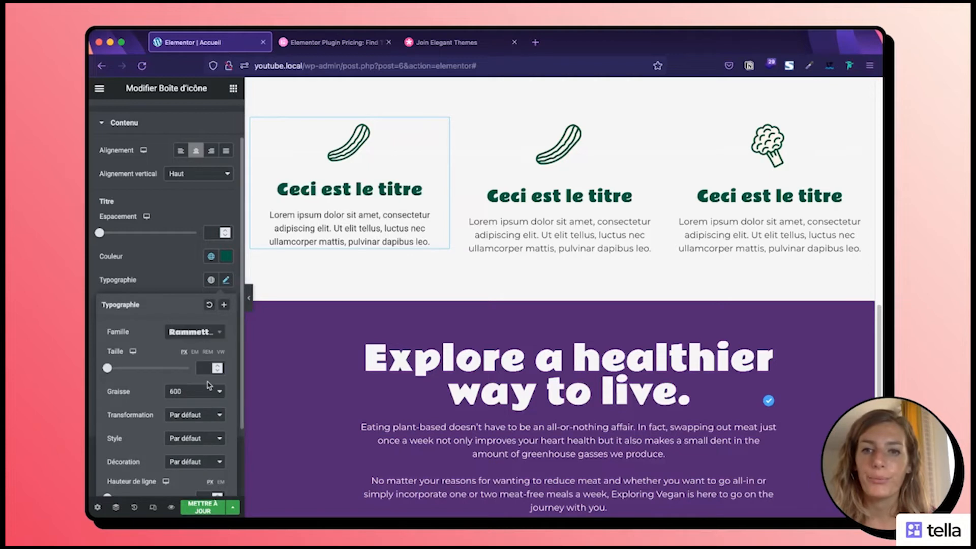
click(176, 257)
Step: Set the first icon box description's font family to Montserrat
click(226, 397)
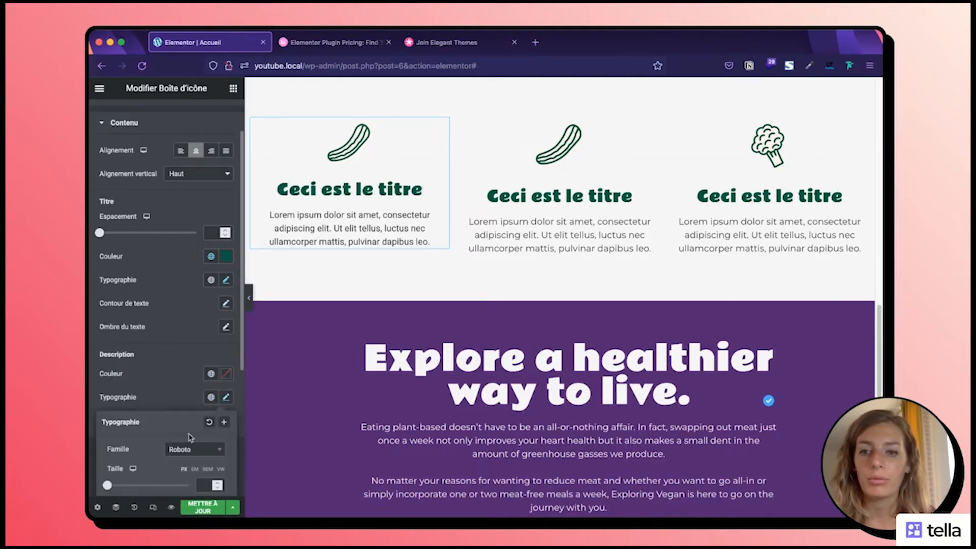
click(197, 455)
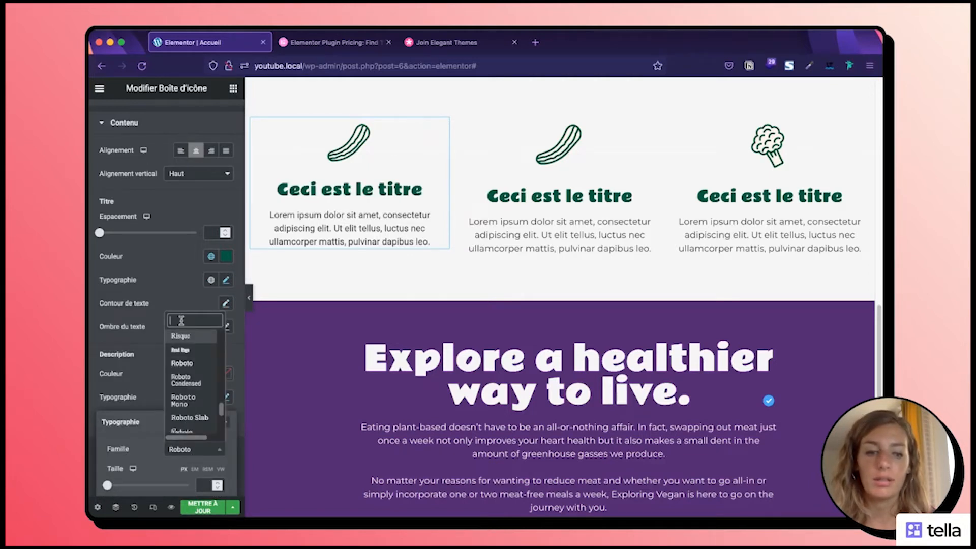
text(mon)
click(191, 404)
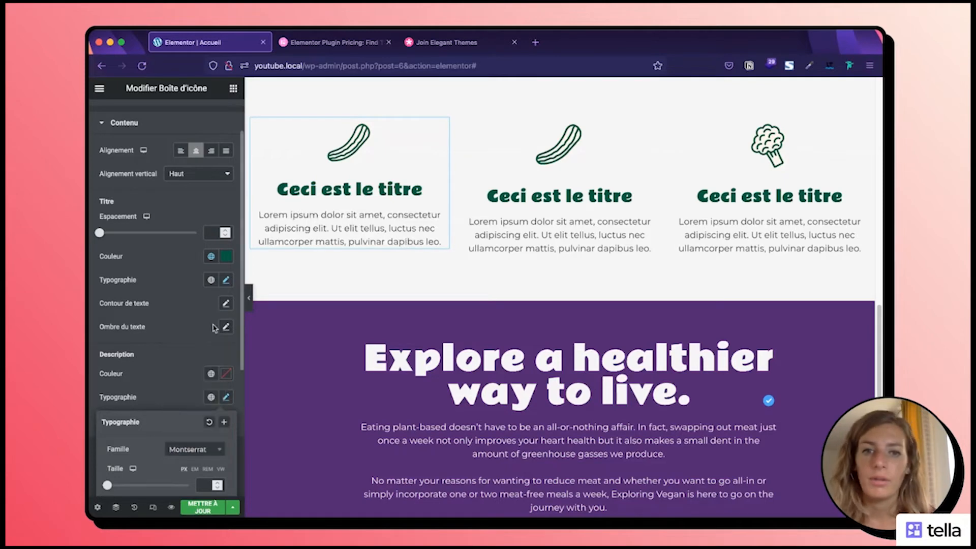
Step: Change the first icon box title's colour to the global Rose and its font size to 36 px
scroll(339, 215, up, 2)
scroll(338, 214, up, 1)
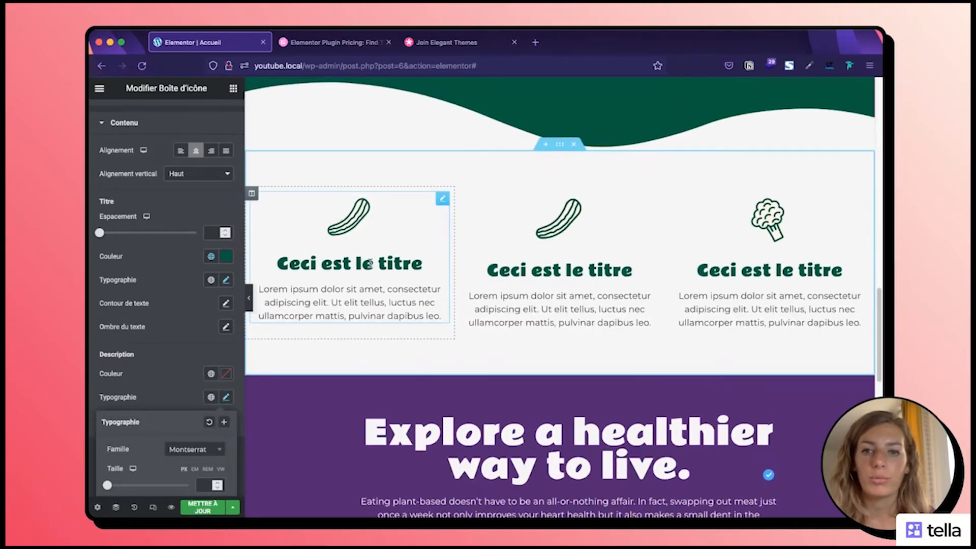
click(211, 256)
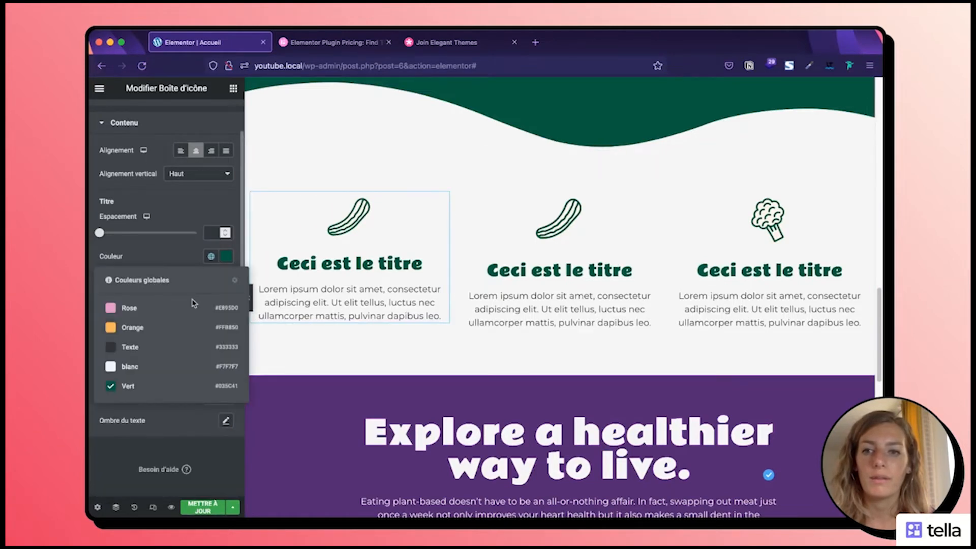
click(168, 308)
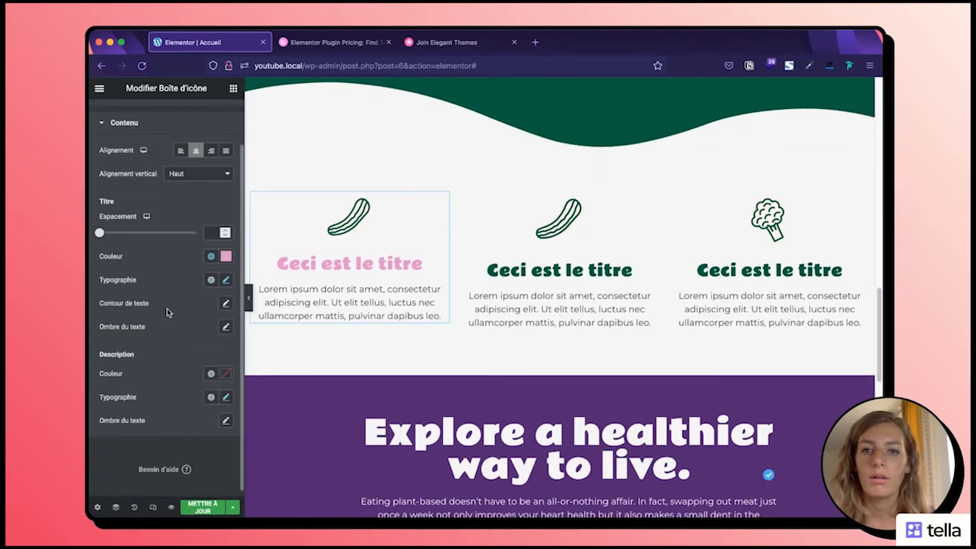
click(225, 281)
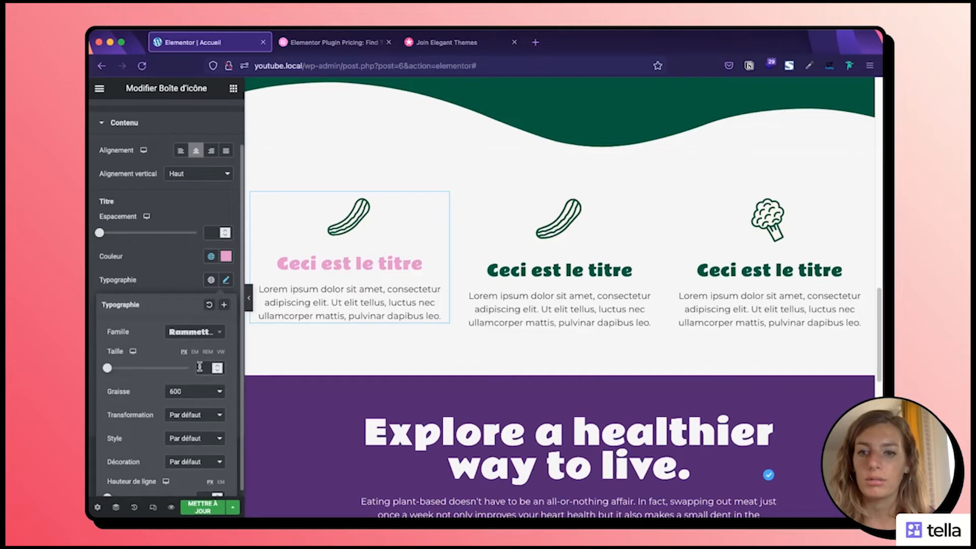
drag(106, 368, 121, 371)
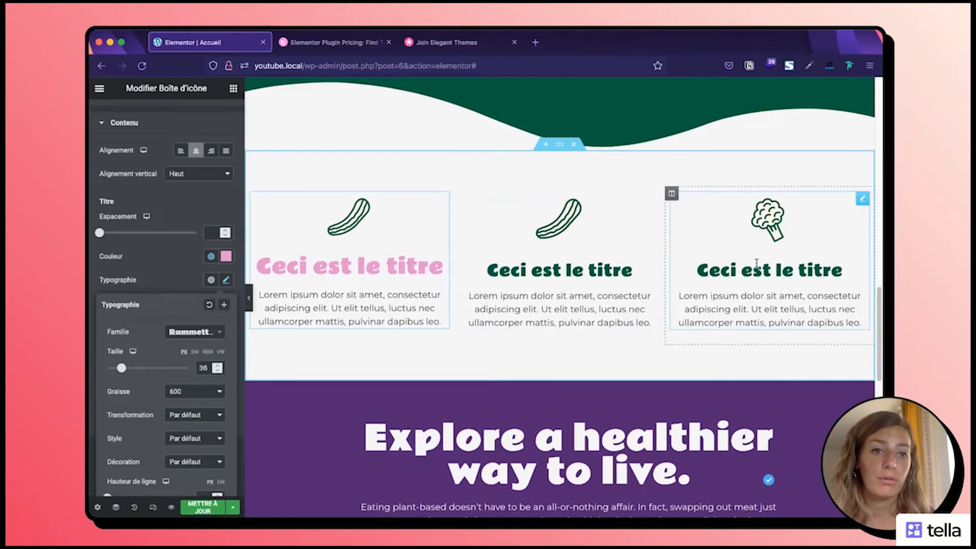
Step: Copy the first column's icon box and paste its style onto the icon boxes in the second and third columns
right_click(342, 253)
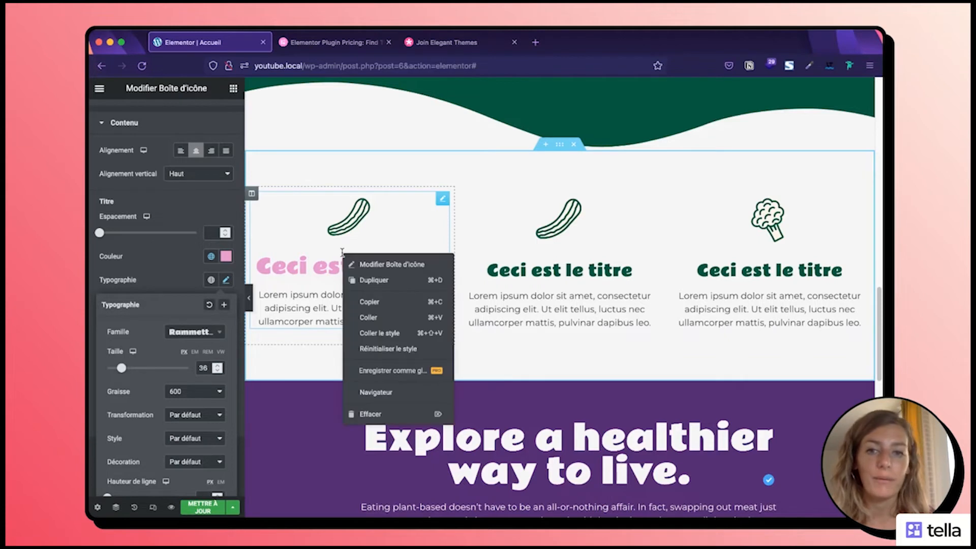
click(408, 302)
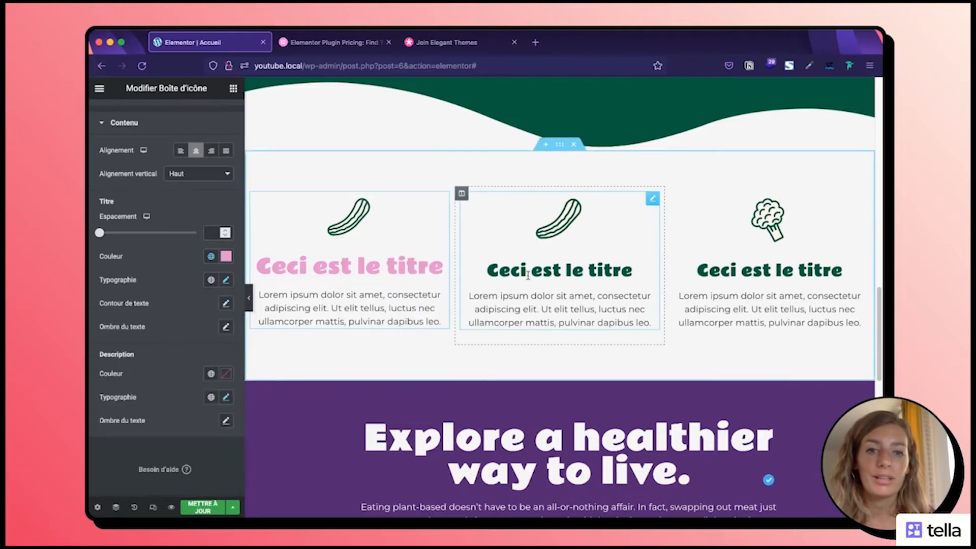
right_click(531, 219)
click(552, 357)
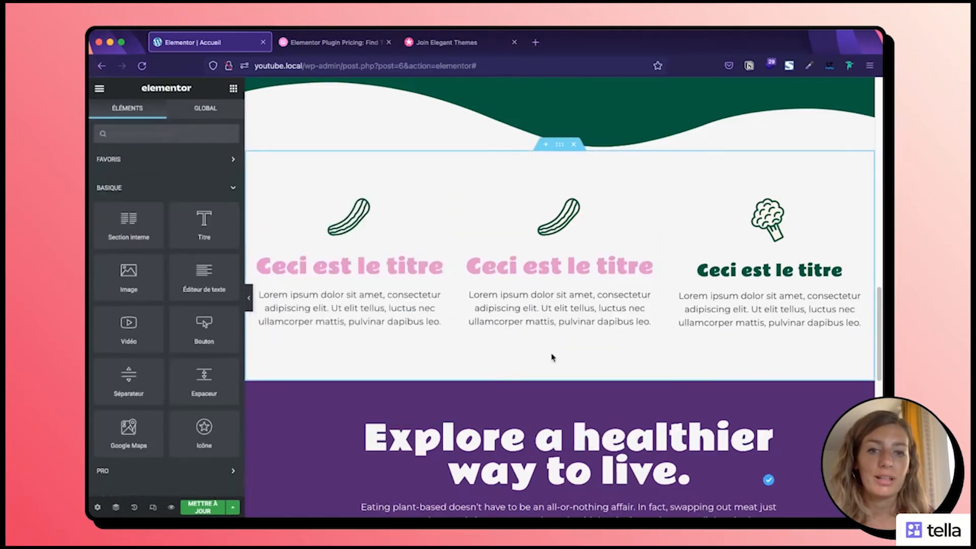
right_click(712, 252)
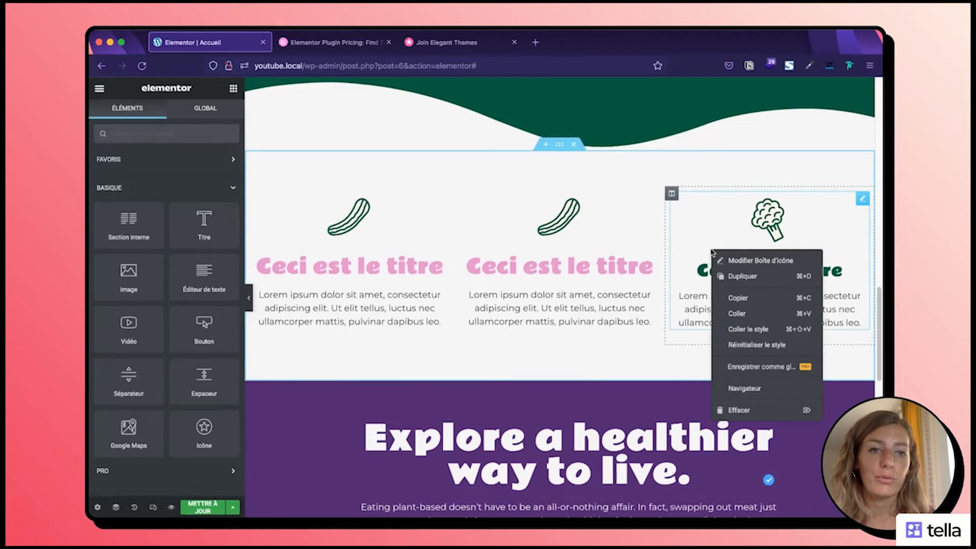
click(739, 329)
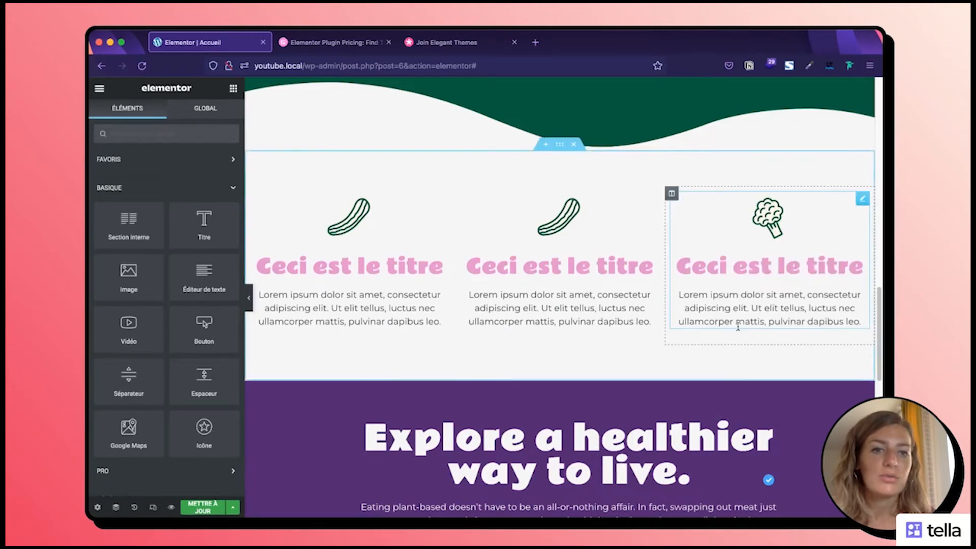
Step: Delete the pea pod icon overlapping the purple section and the inquiries section
scroll(472, 198, down, 2)
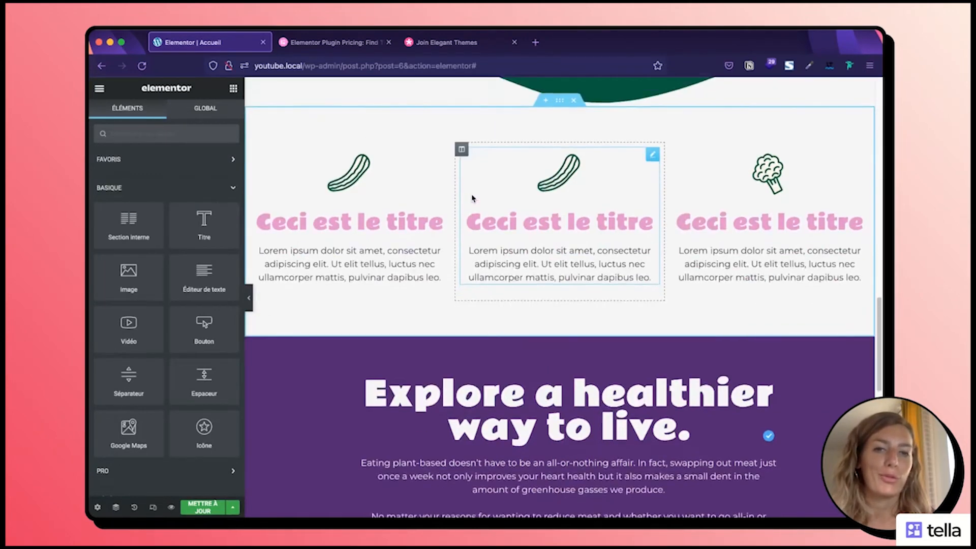
scroll(472, 198, up, 3)
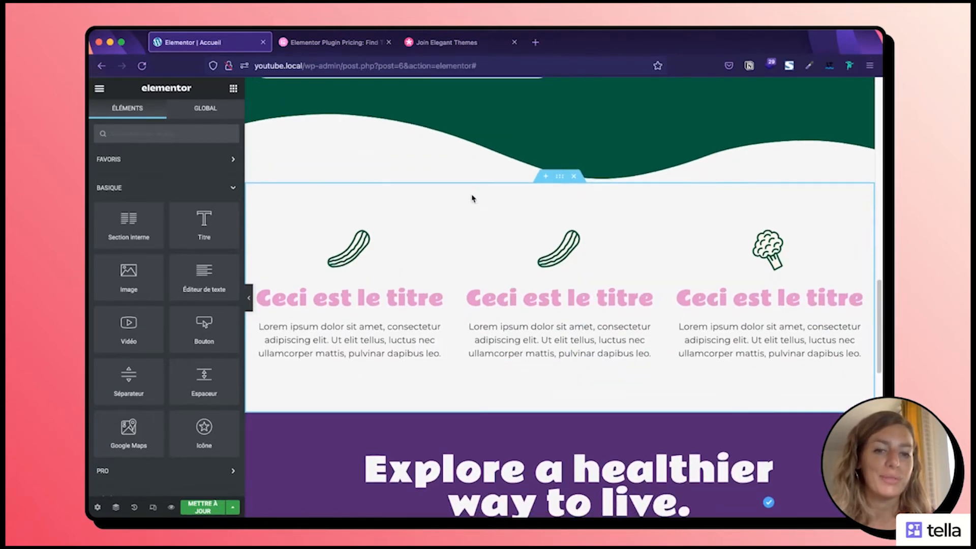
scroll(472, 197, down, 5)
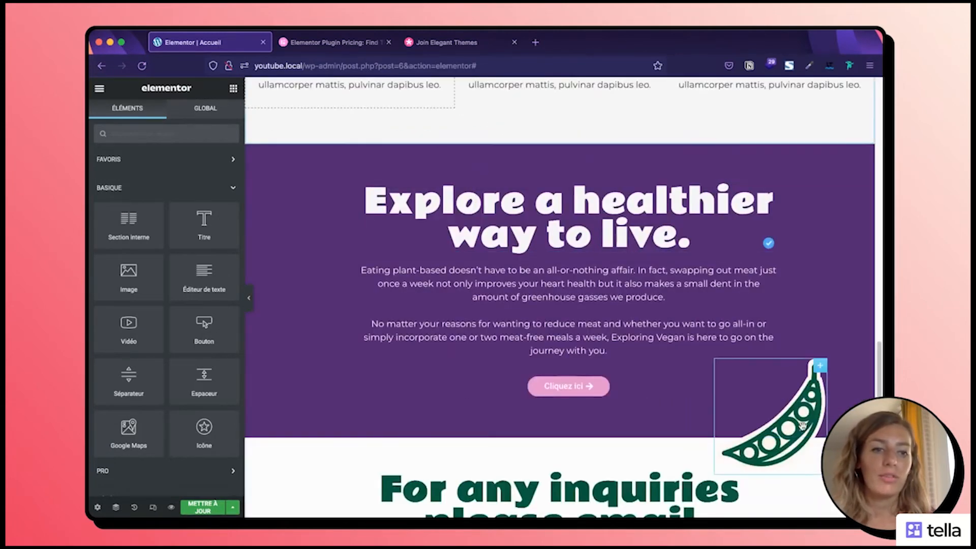
scroll(799, 422, down, 2)
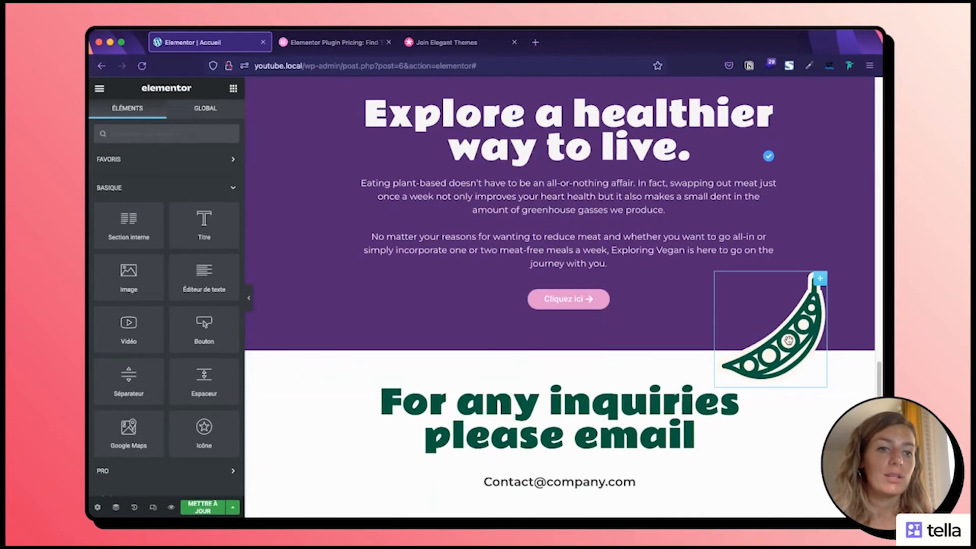
drag(788, 340, 790, 347)
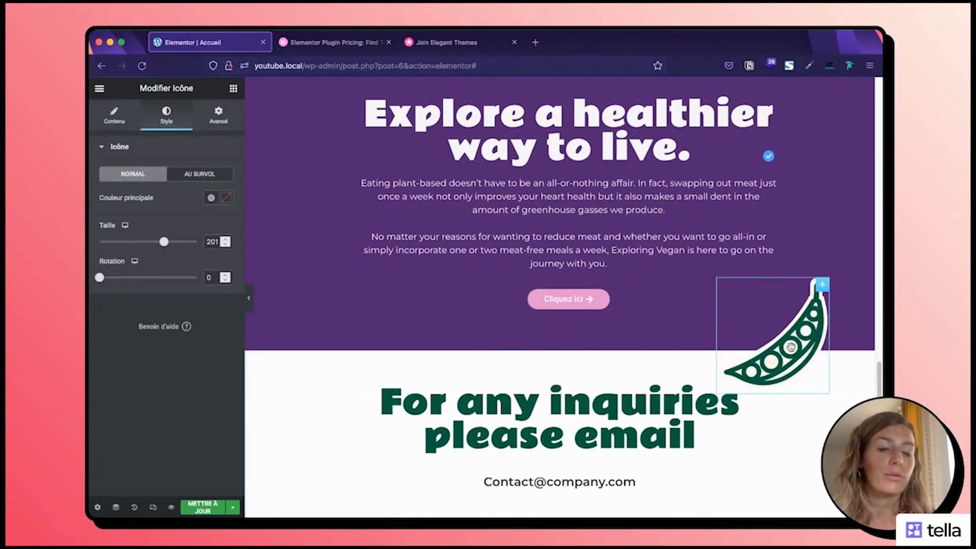
right_click(790, 347)
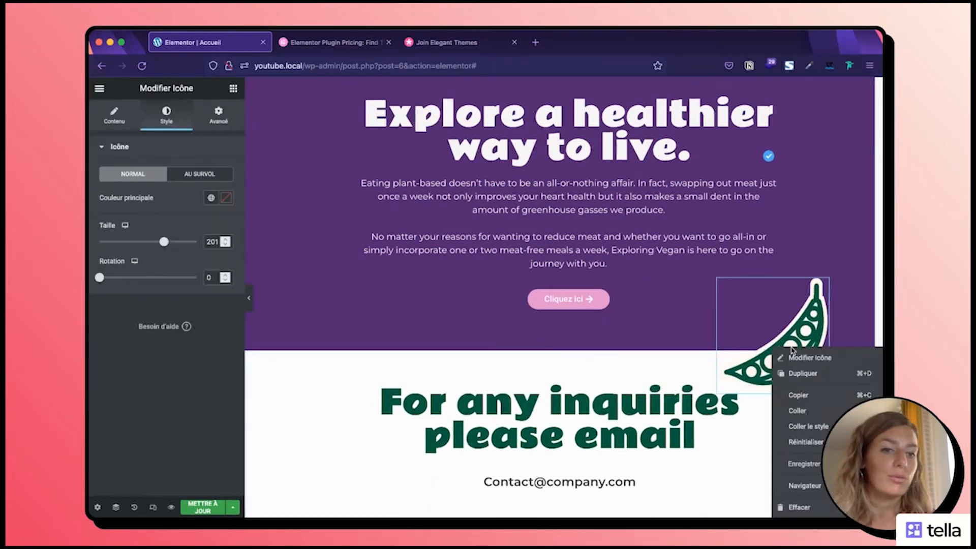
click(794, 510)
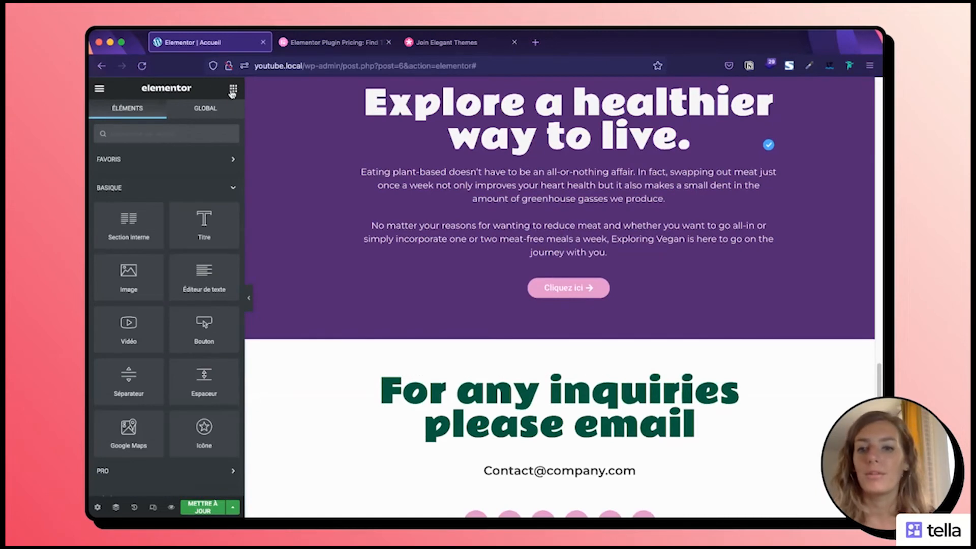
Step: Add an icon widget above the "For any inquiries please email" heading and set its image to peas.svg from the media library
drag(204, 430, 425, 370)
click(201, 228)
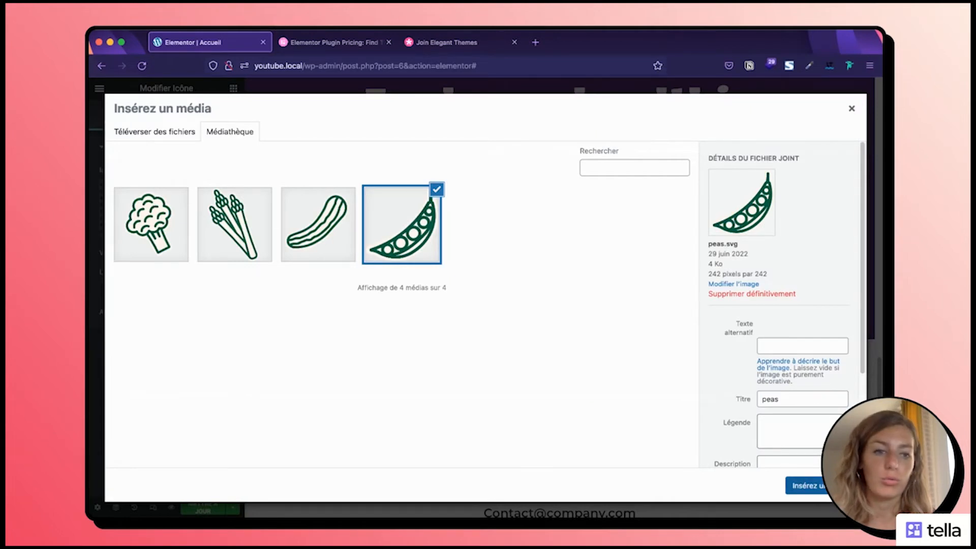
click(805, 485)
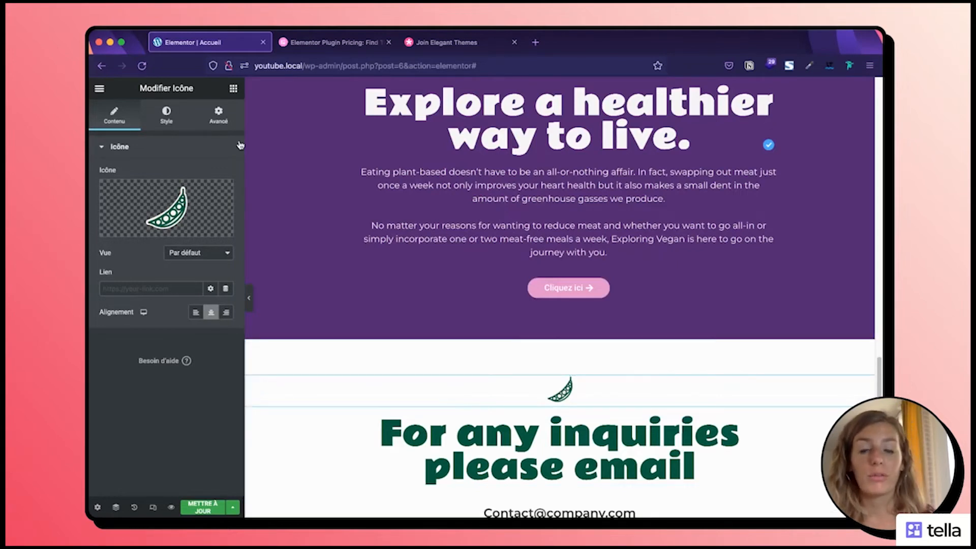
Step: Set the pea icon's width to En ligne (auto) and its position to Absolu
click(218, 115)
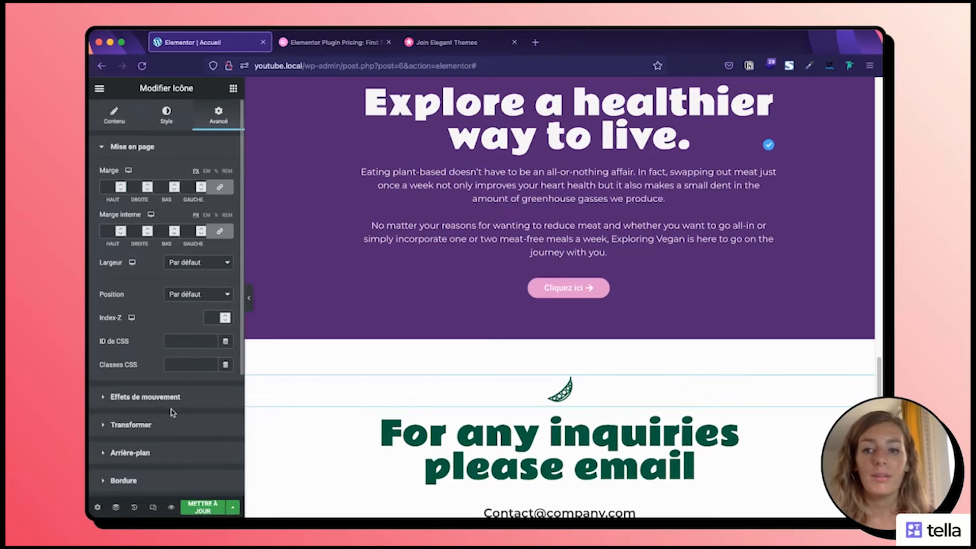
scroll(173, 412, down, 1)
scroll(172, 413, up, 1)
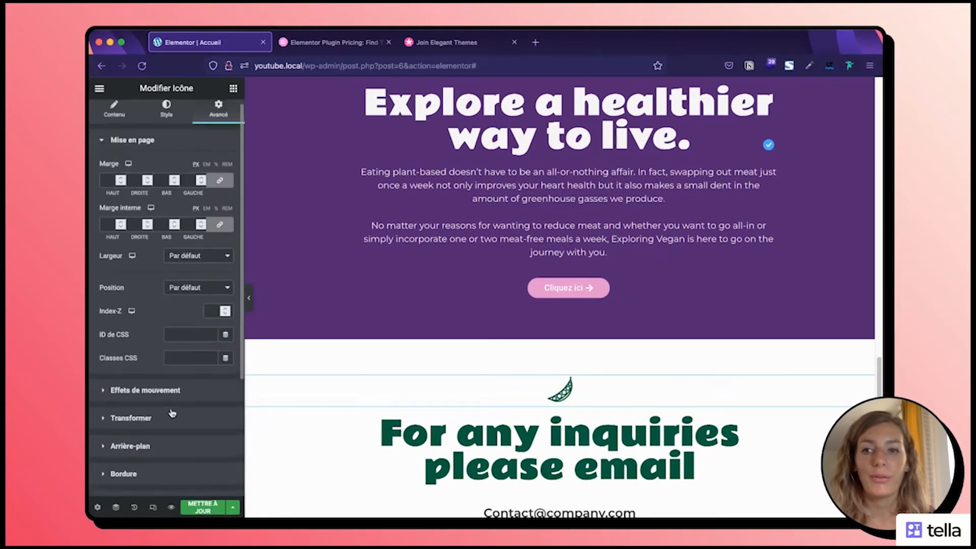
click(193, 262)
click(199, 285)
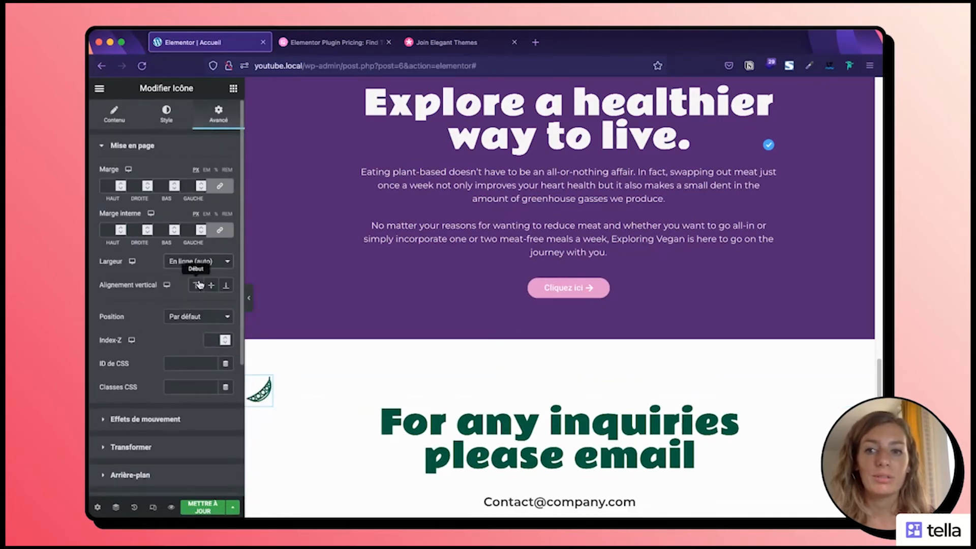
click(203, 330)
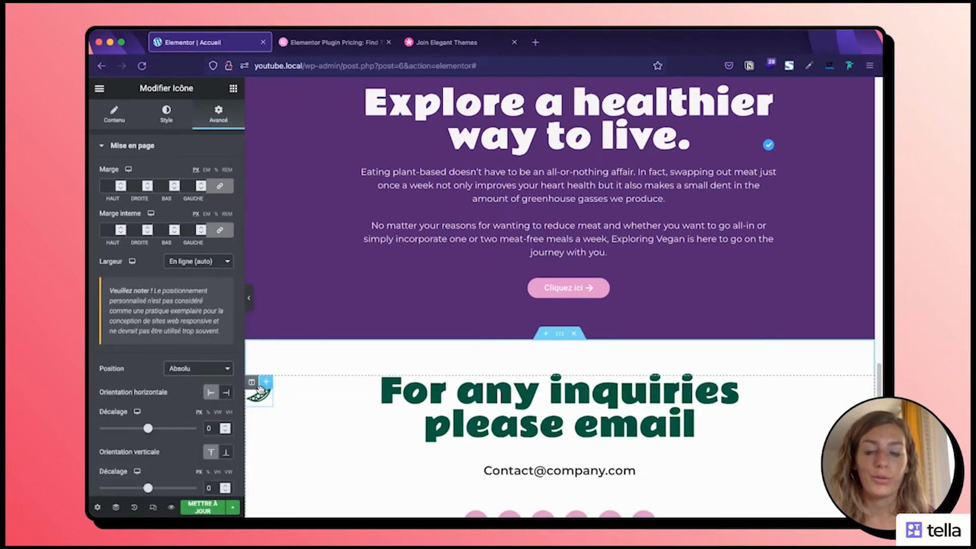
Step: Enlarge the pea icon to 205 and place it at the page's right edge, straddling the purple and white sections
click(166, 113)
drag(102, 246, 165, 245)
drag(349, 386, 859, 273)
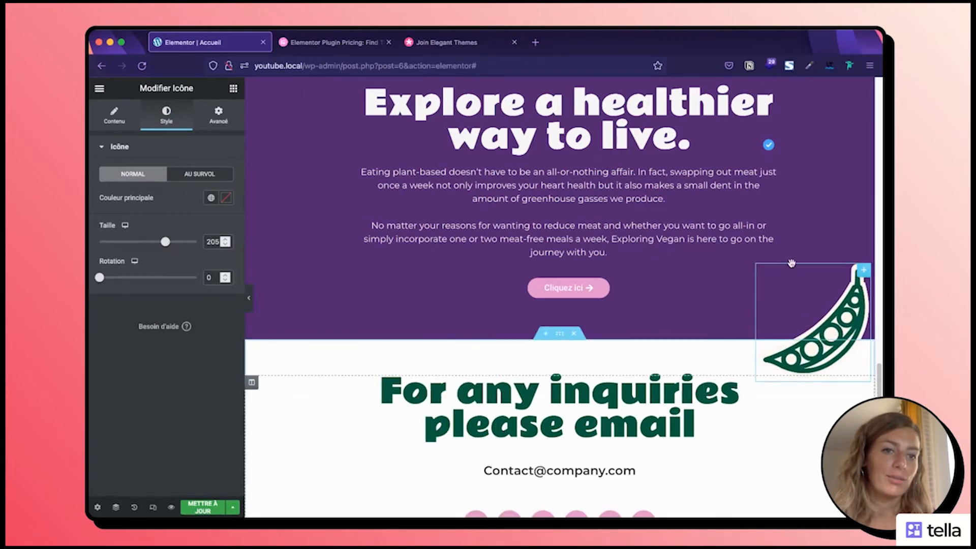
Step: Add a Vidéo widget between the "For any inquiries please email" heading and the contact e-mail text
scroll(704, 332, down, 3)
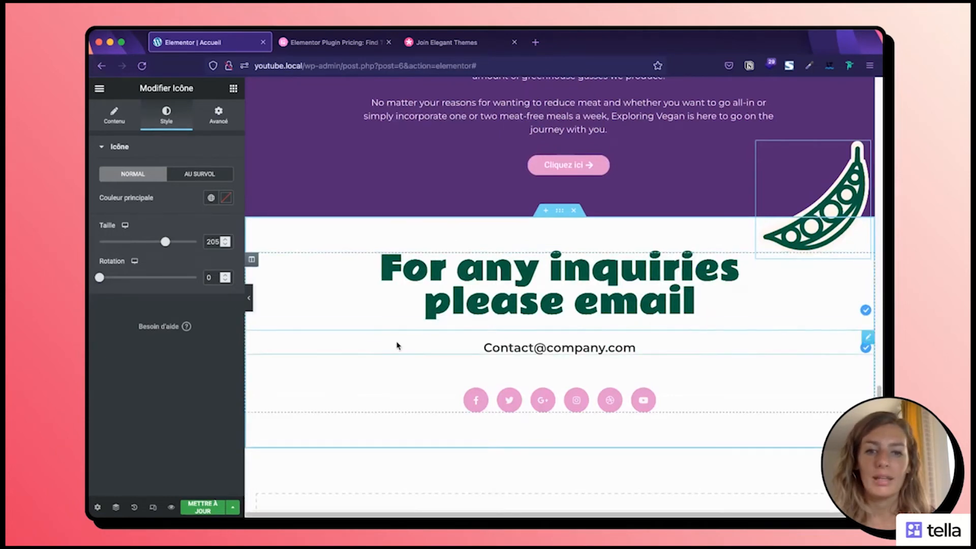
click(233, 89)
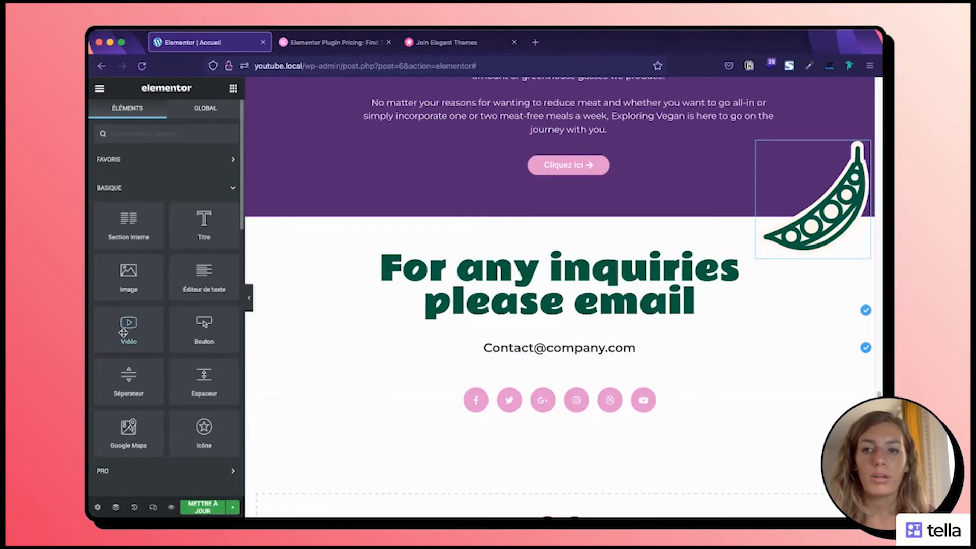
drag(124, 333, 535, 328)
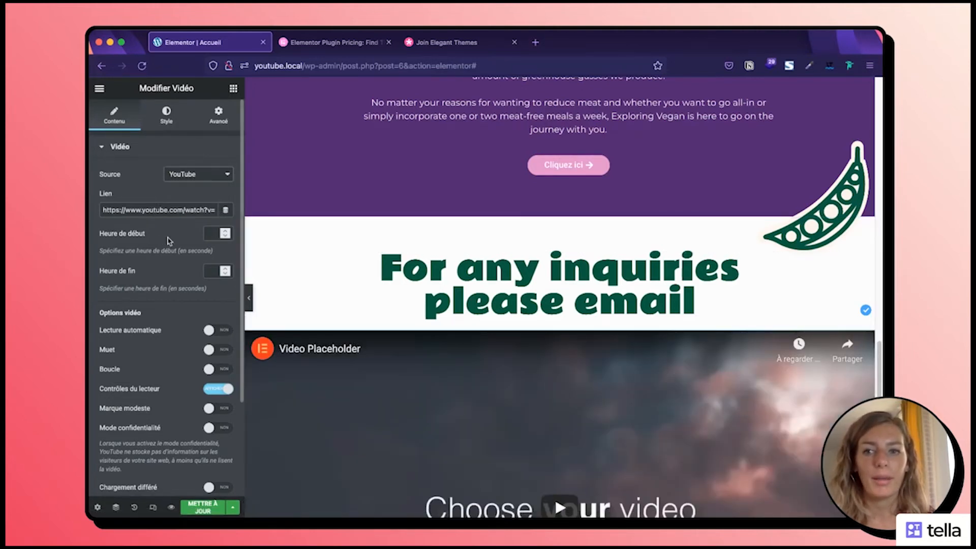
Step: Remove the Vidéo widget from between the "For any inquiries please email" heading and the contact e-mail text
scroll(493, 412, down, 5)
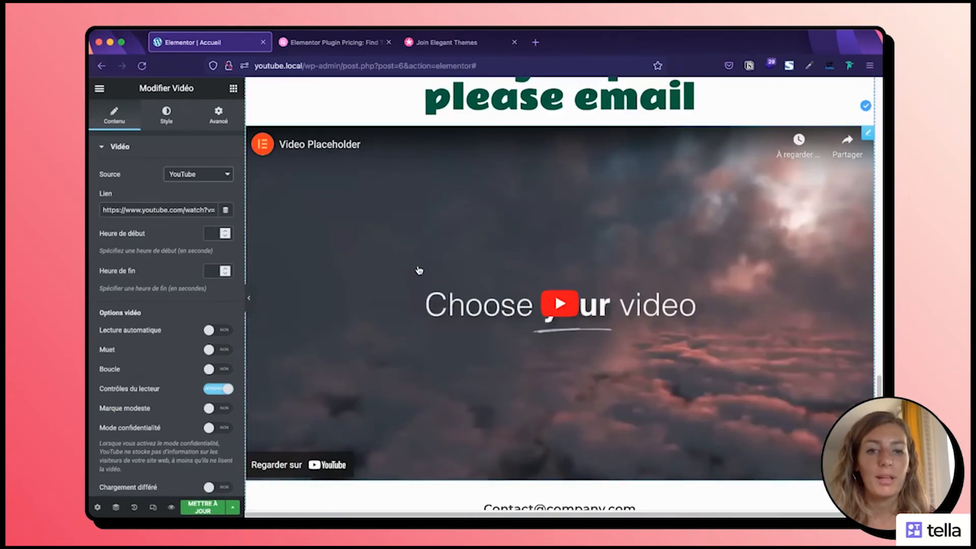
right_click(398, 254)
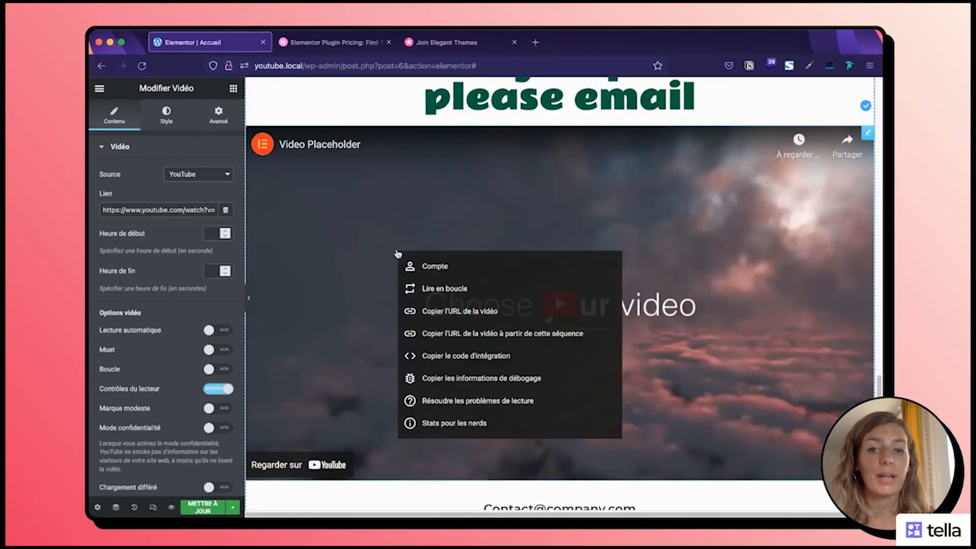
scroll(175, 276, up, 1)
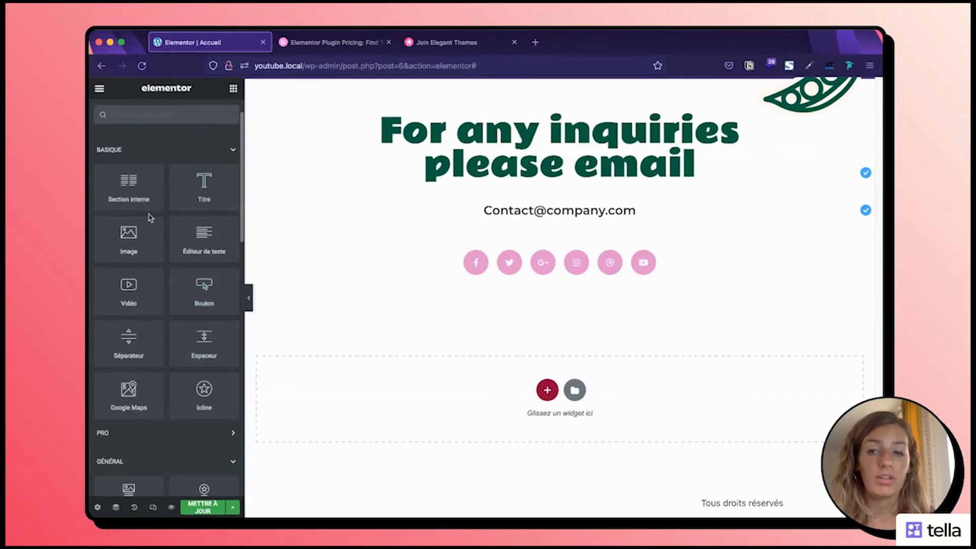
Step: Add a Liste d'icône widget between the contact e-mail text and the pink social icons
scroll(151, 217, down, 6)
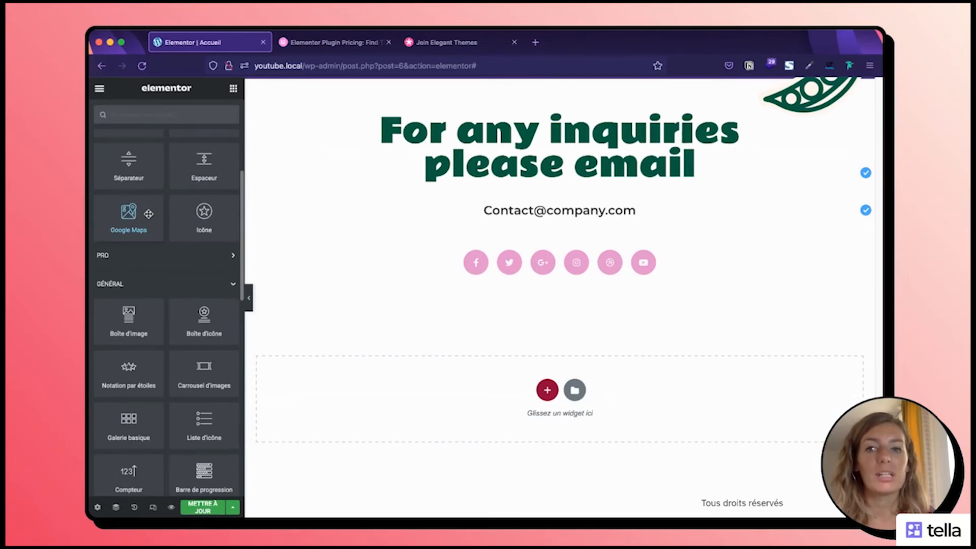
scroll(148, 214, down, 5)
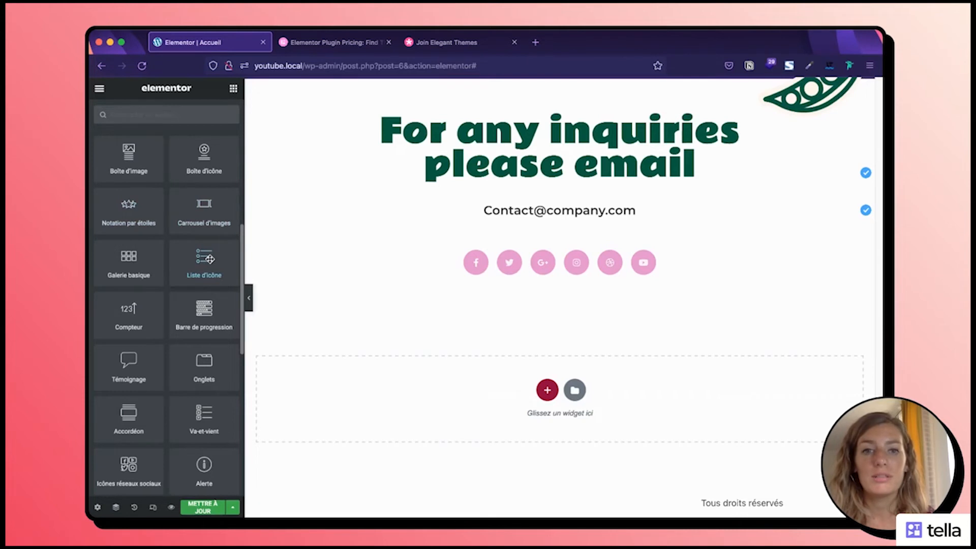
drag(210, 259, 537, 223)
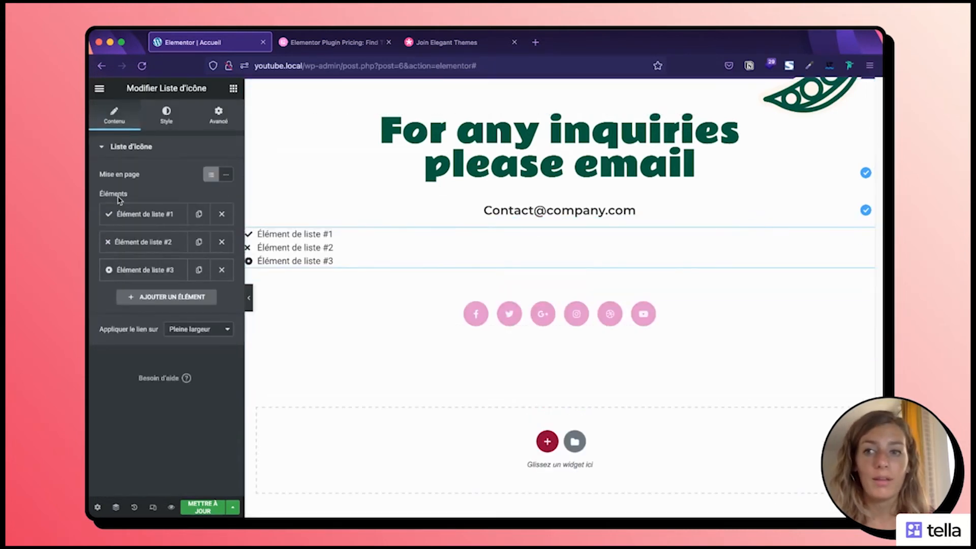
Step: Set the first list item's icon to asparagus.svg from the media library and switch the list layout to En ligne
click(137, 214)
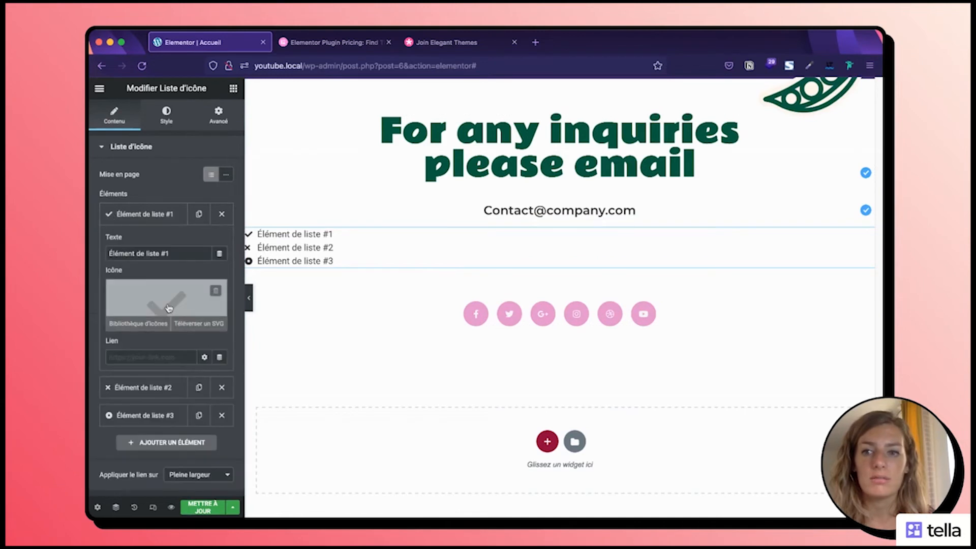
click(201, 325)
click(233, 219)
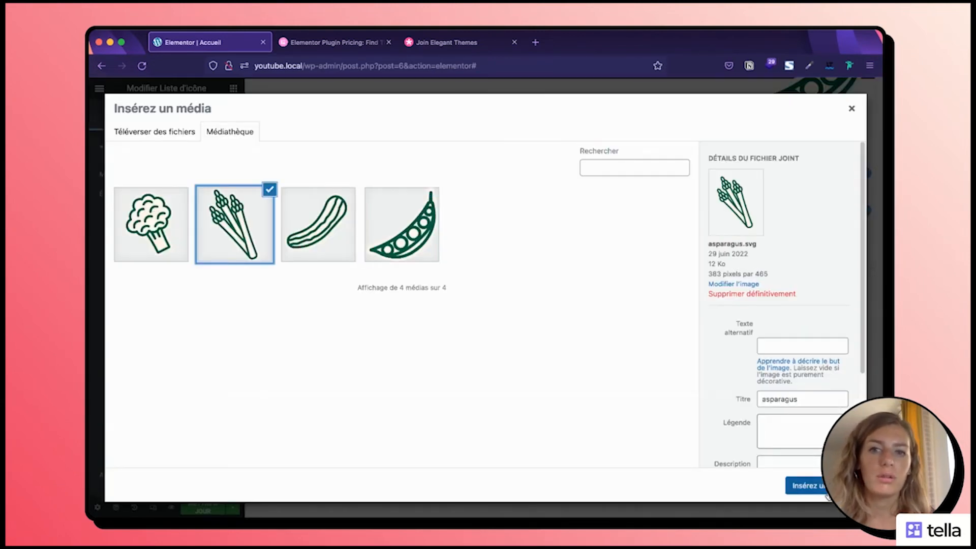
click(807, 485)
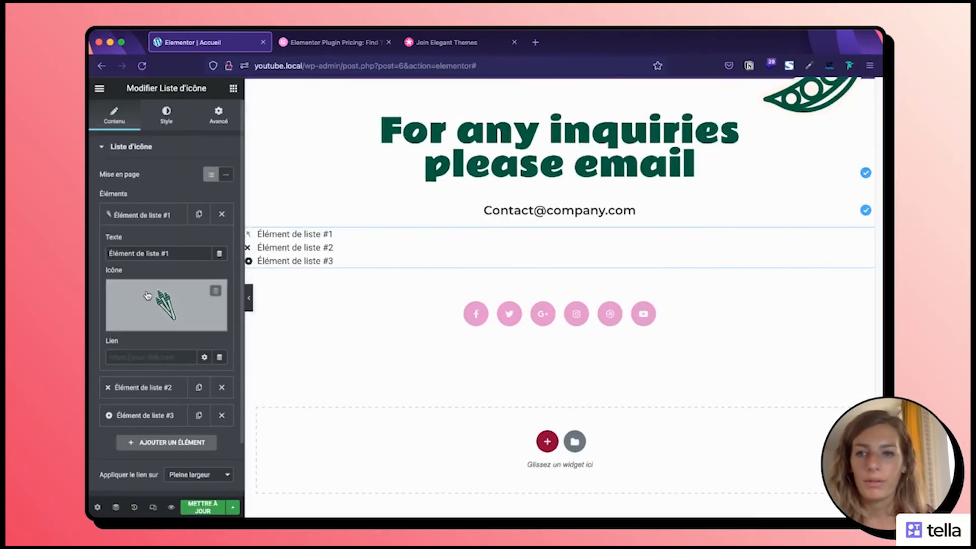
scroll(165, 341, down, 2)
scroll(165, 341, up, 2)
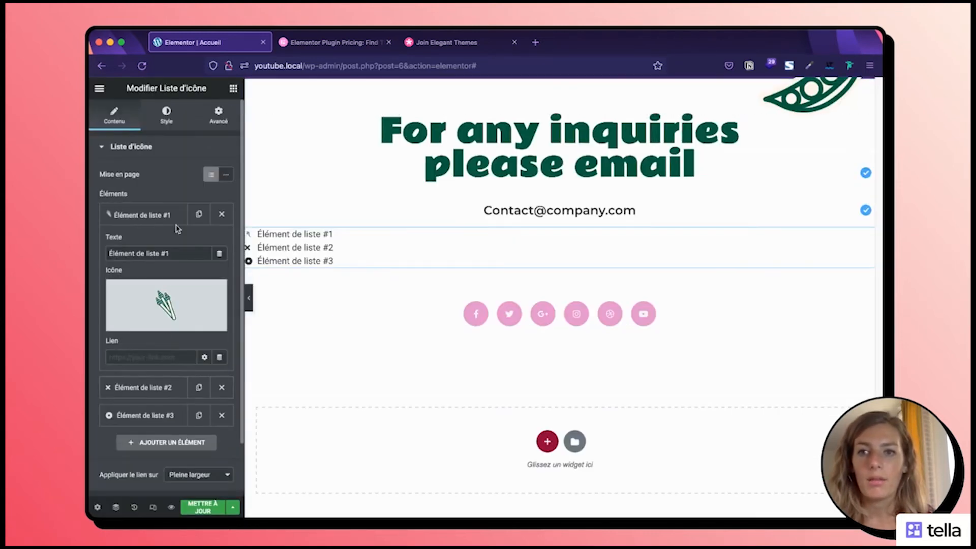
click(226, 175)
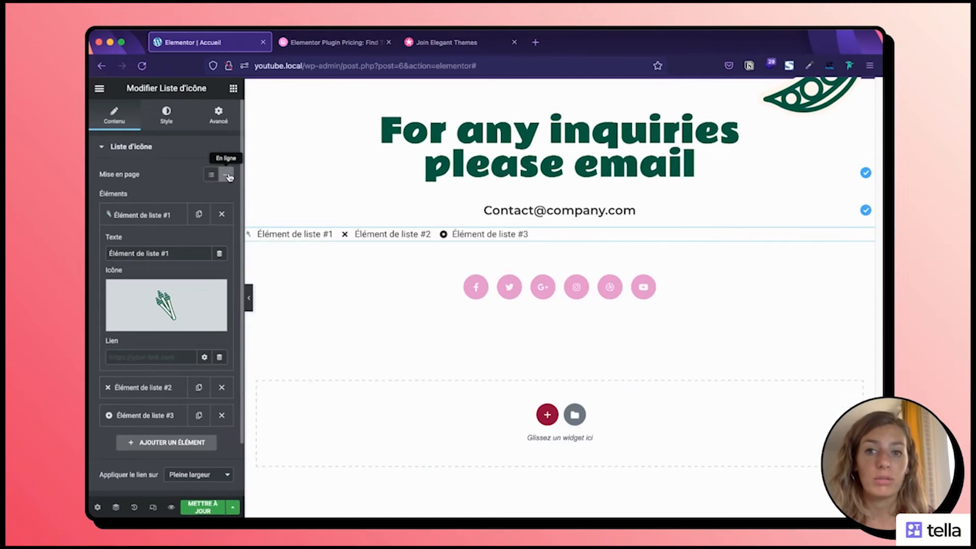
Step: Look through the other Général widgets and remove the icon list from beneath the contact e-mail text
click(233, 88)
scroll(192, 341, down, 5)
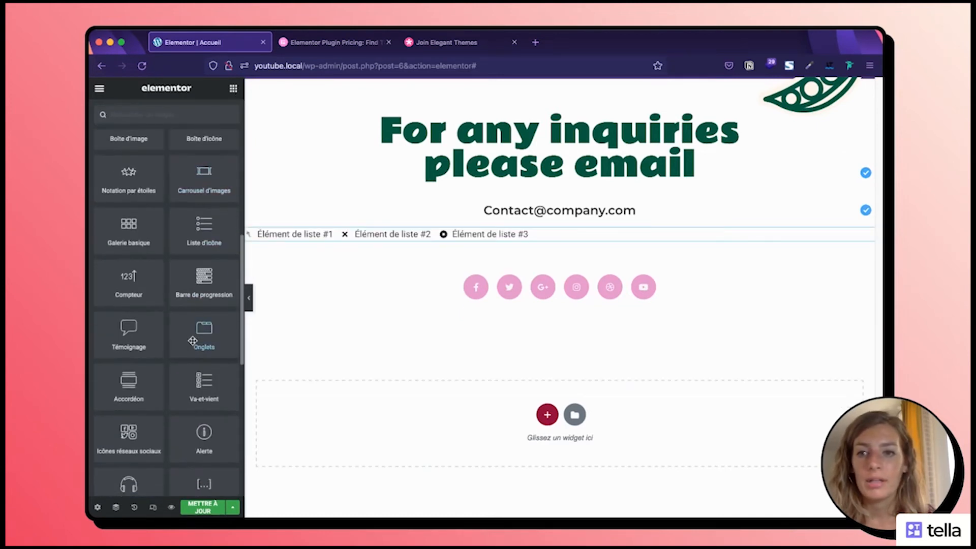
scroll(193, 341, down, 1)
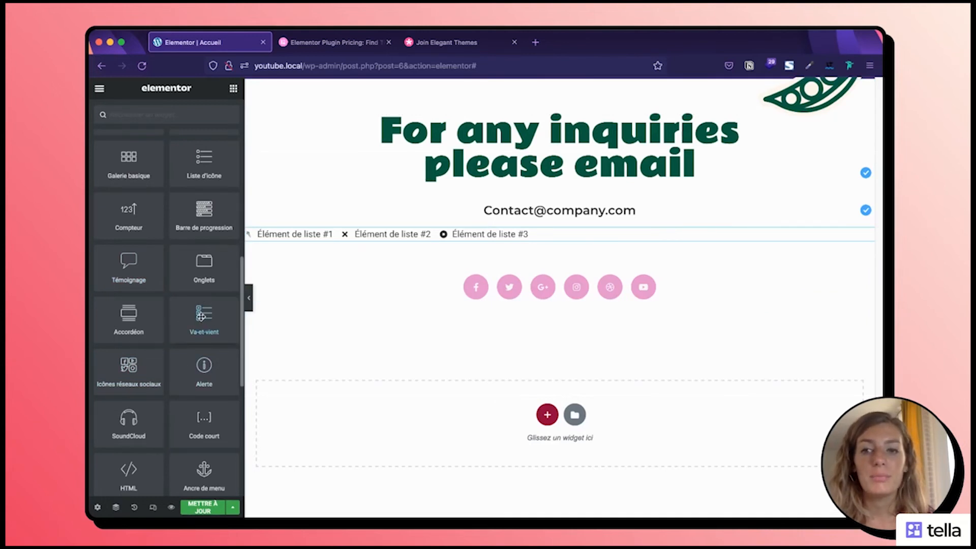
scroll(201, 316, down, 3)
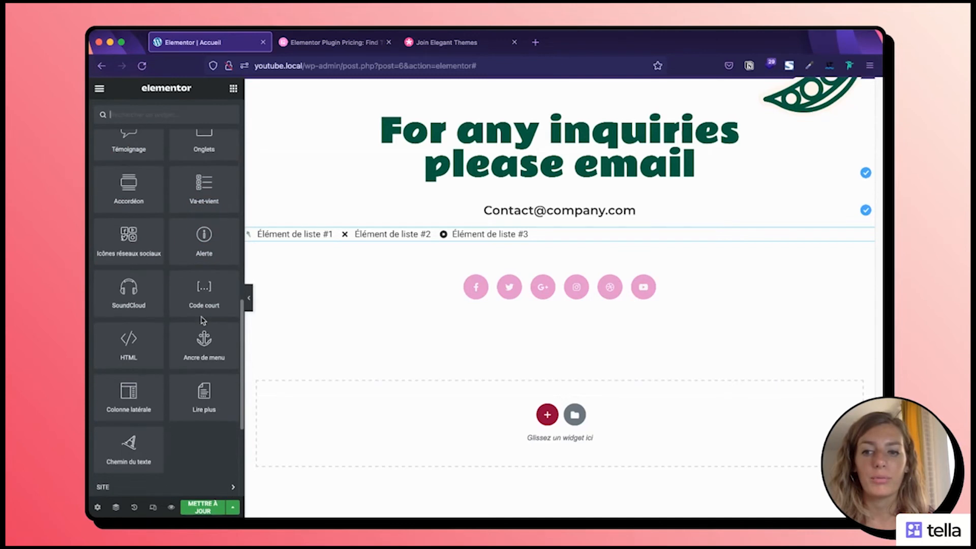
scroll(201, 316, up, 3)
scroll(202, 316, up, 3)
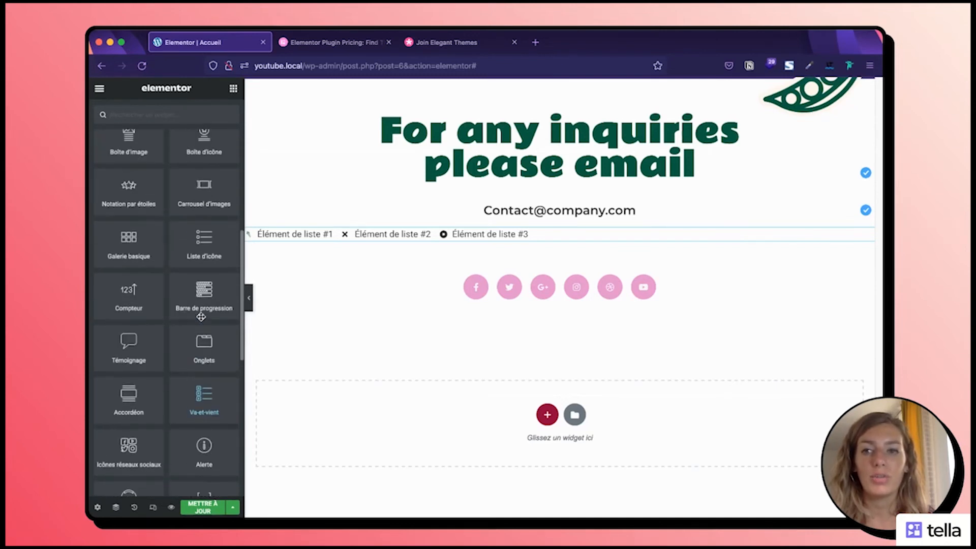
scroll(201, 316, up, 2)
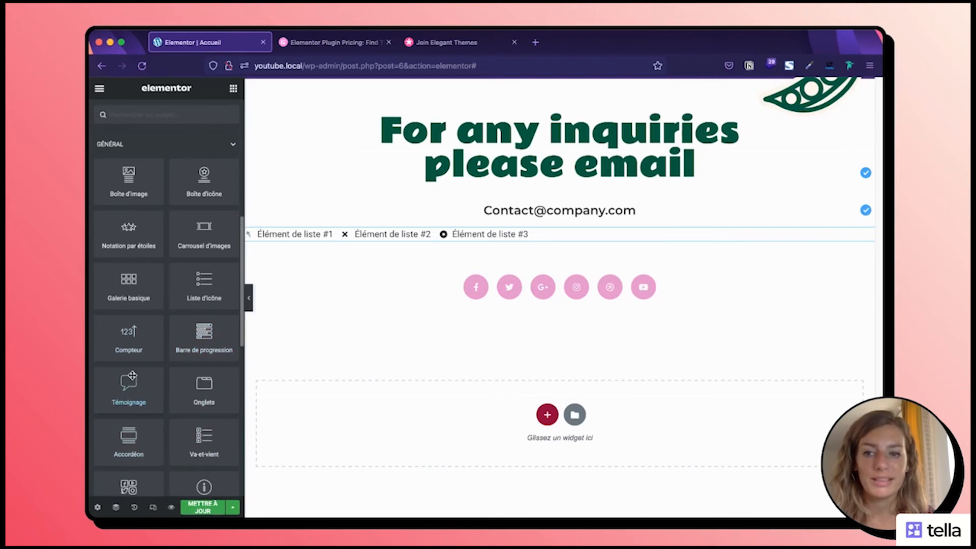
scroll(206, 391, down, 4)
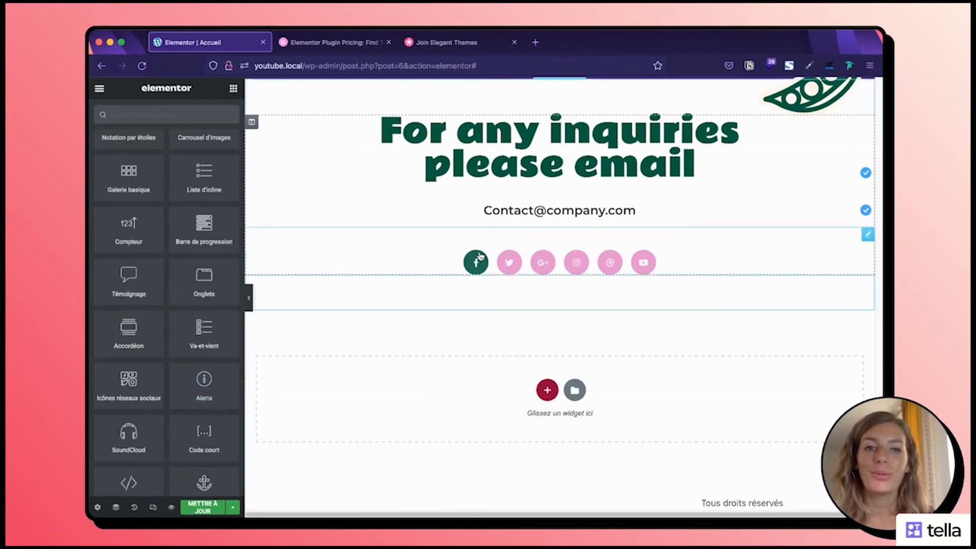
Step: Add an Icônes réseaux sociaux widget directly below the contact e-mail text and set its shape to Cercle
drag(128, 382, 516, 230)
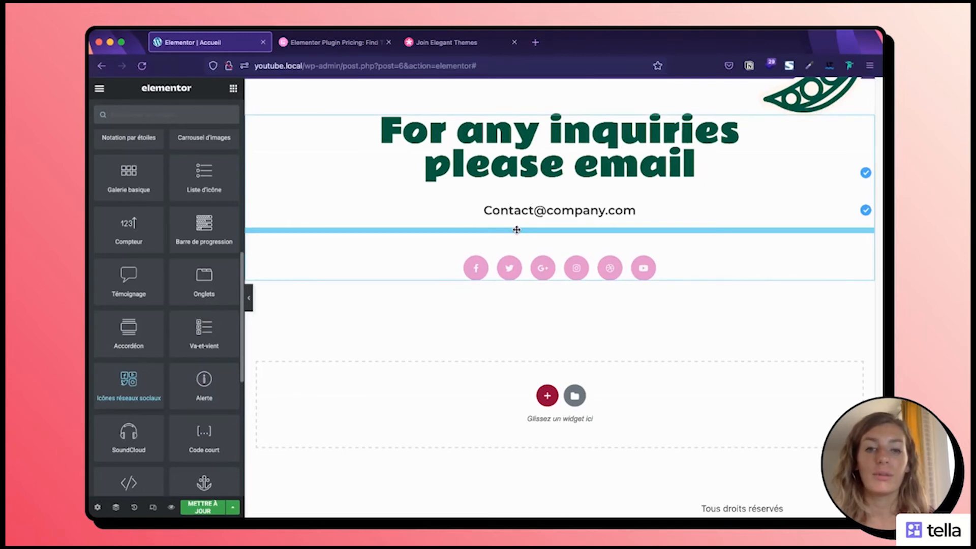
drag(517, 234, 518, 233)
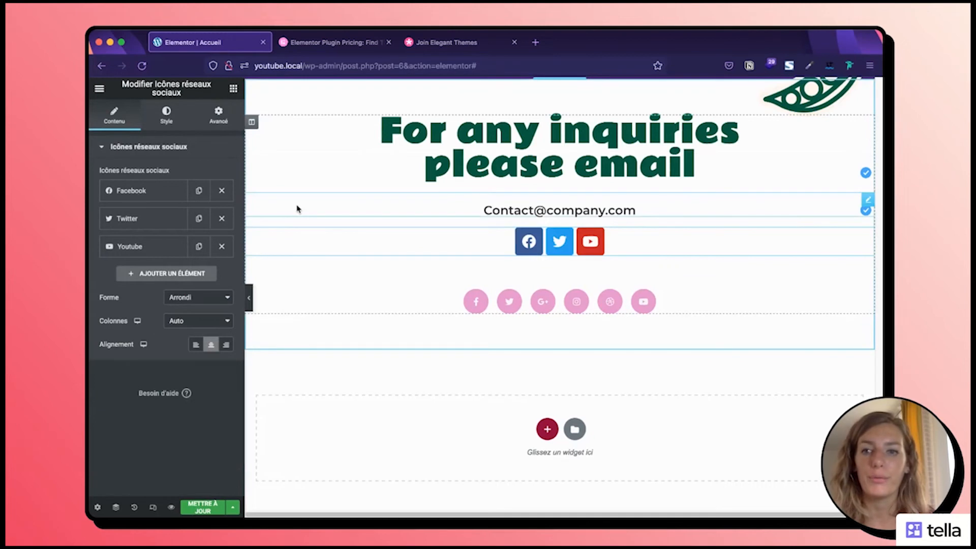
click(226, 304)
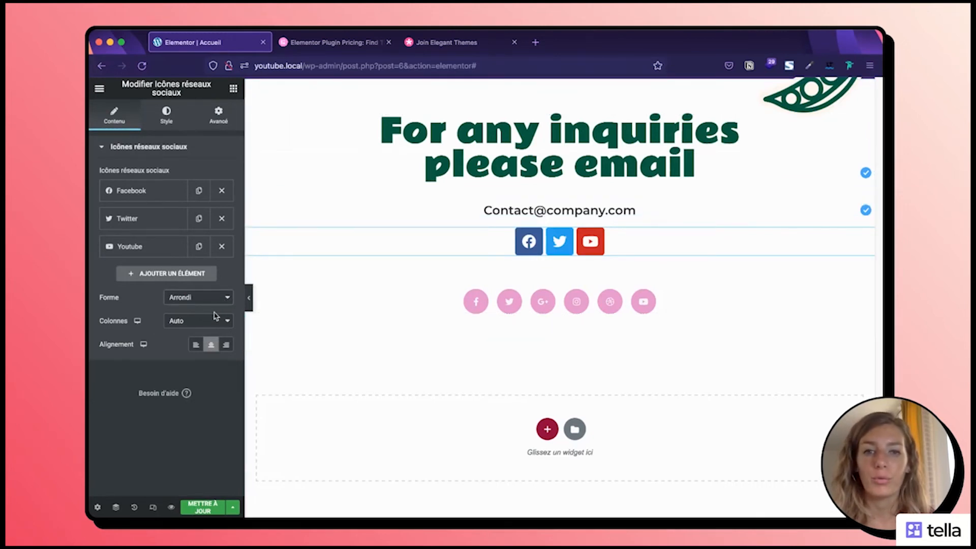
click(216, 315)
click(213, 302)
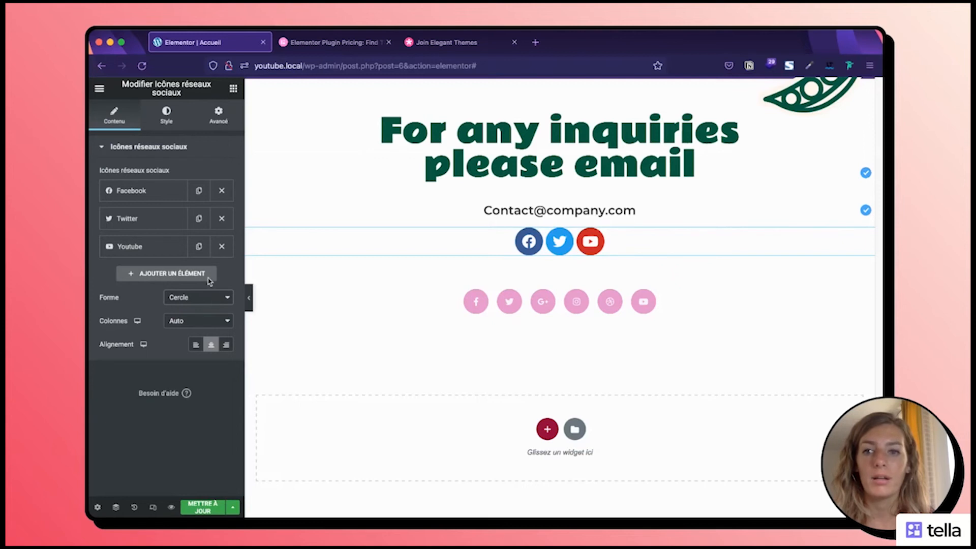
click(207, 288)
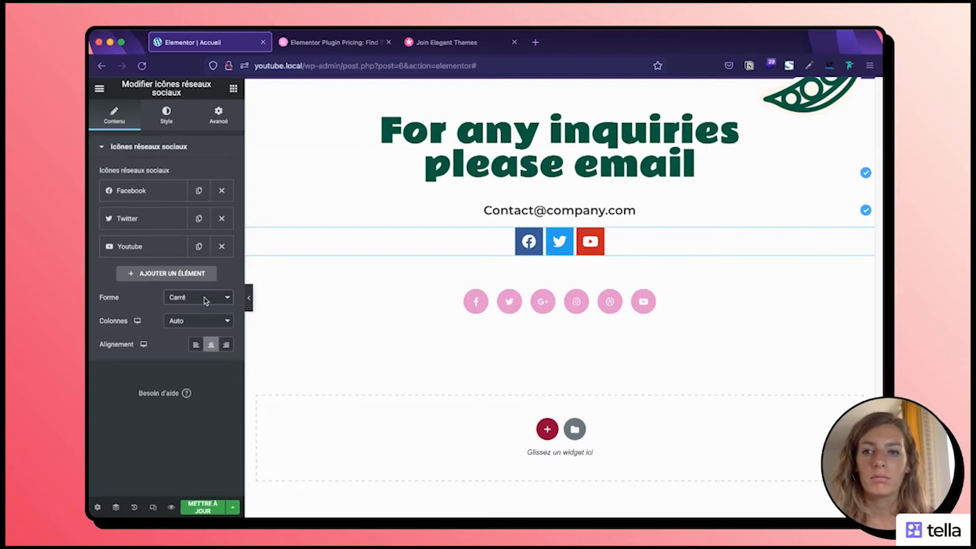
Step: Set the new social icons' size to 20, inner margin to 0,6 and spacing to 25, with a Grow hover animation
click(166, 116)
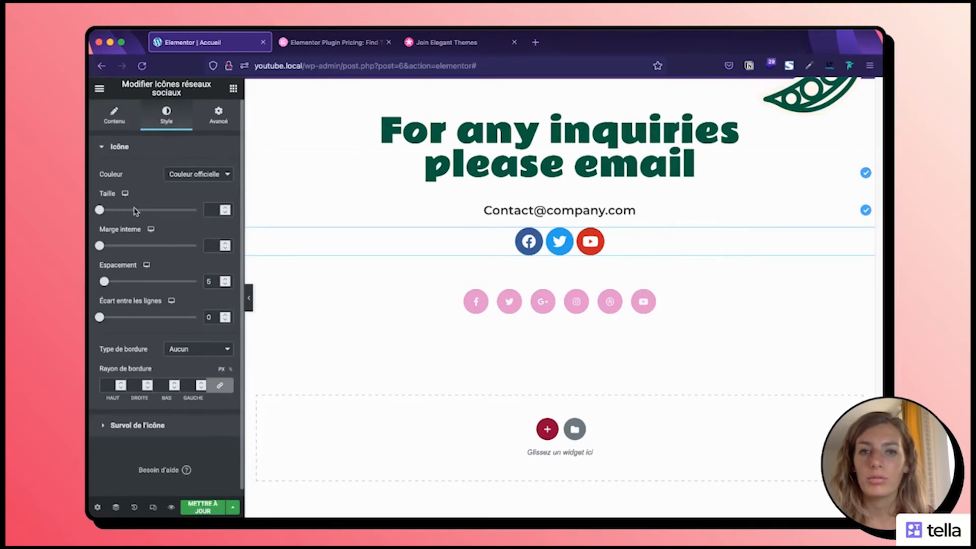
mouse_move(100, 211)
mouse_down()
mouse_move(120, 214)
mouse_move(105, 216)
mouse_up()
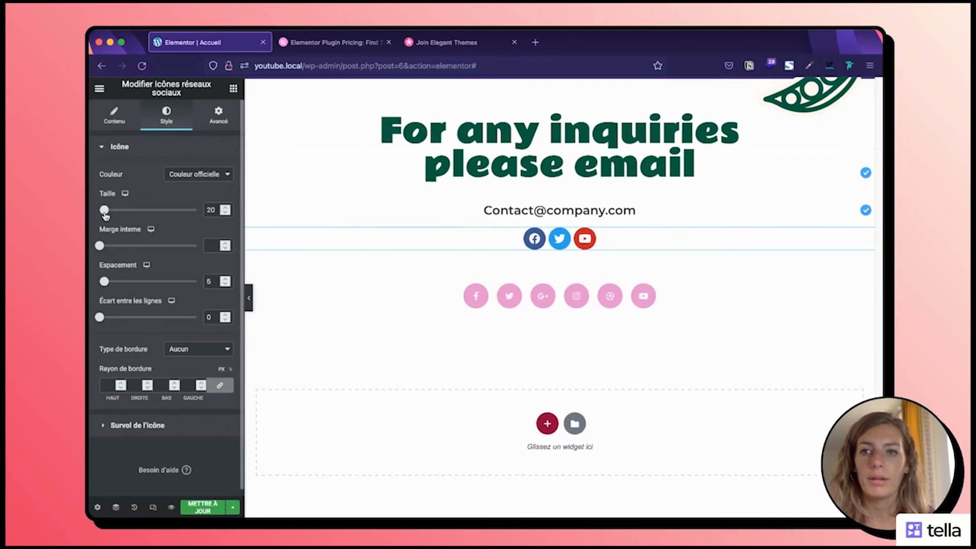
mouse_move(99, 245)
mouse_down()
mouse_move(122, 248)
mouse_move(105, 245)
mouse_up()
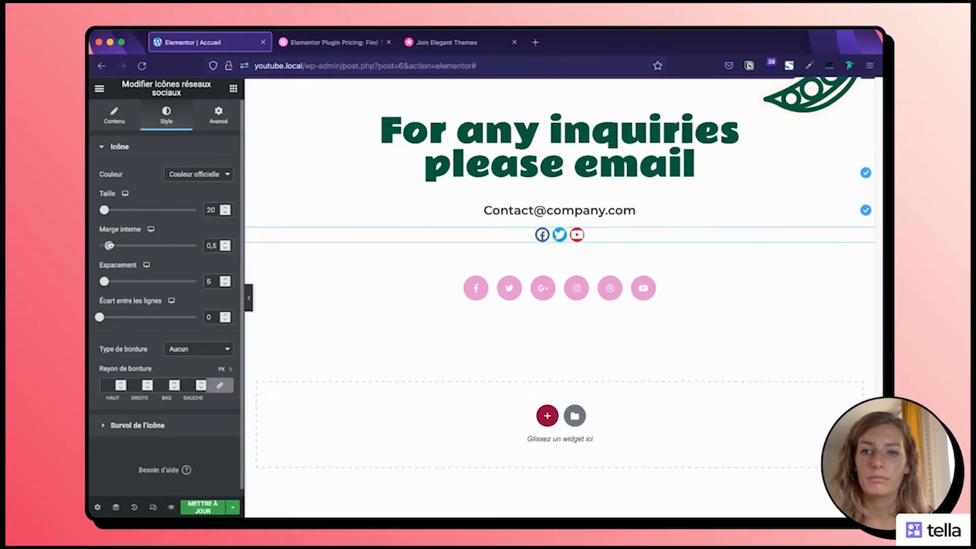
drag(106, 246, 111, 245)
drag(105, 285, 125, 287)
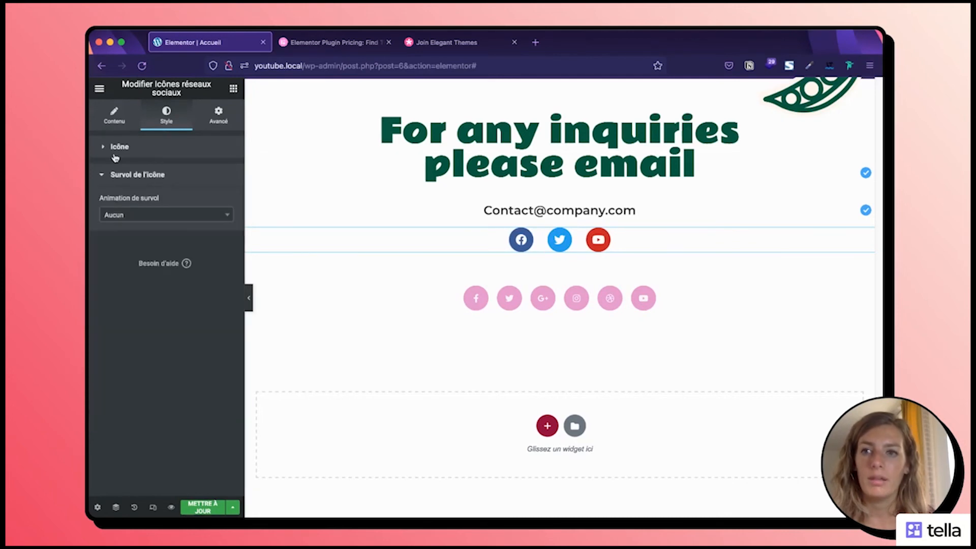
click(126, 216)
click(126, 249)
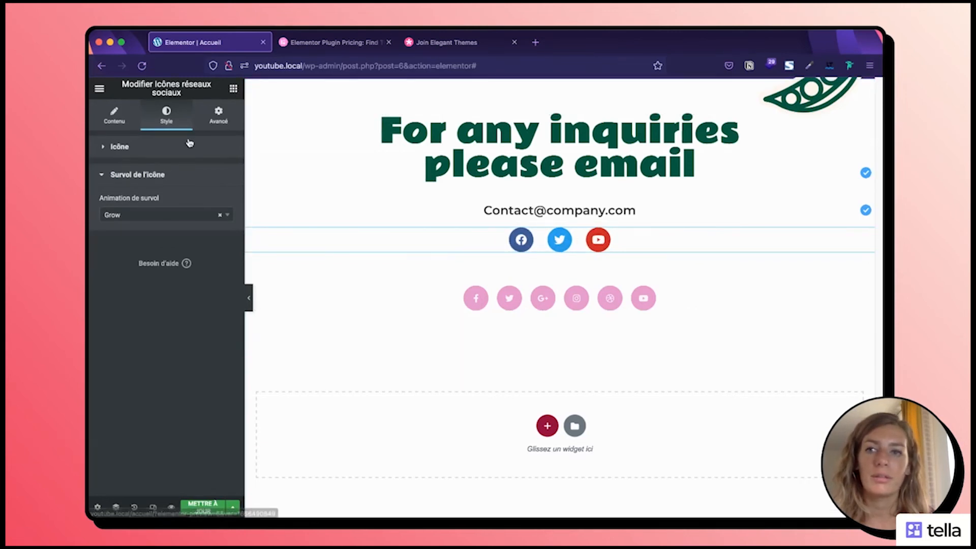
Step: Switch the social icons to custom colours, using the global Vert as main colour and blanc as secondary colour
click(120, 146)
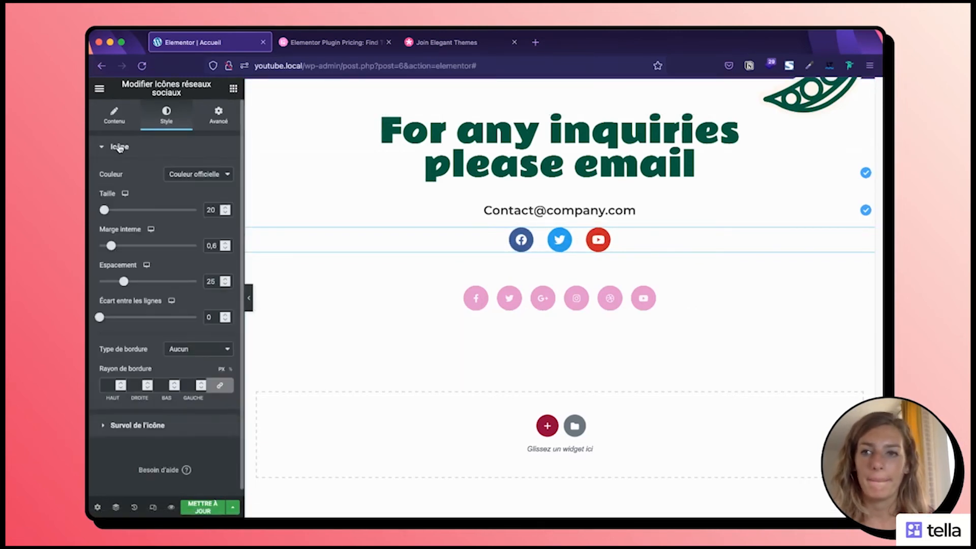
click(181, 175)
click(205, 187)
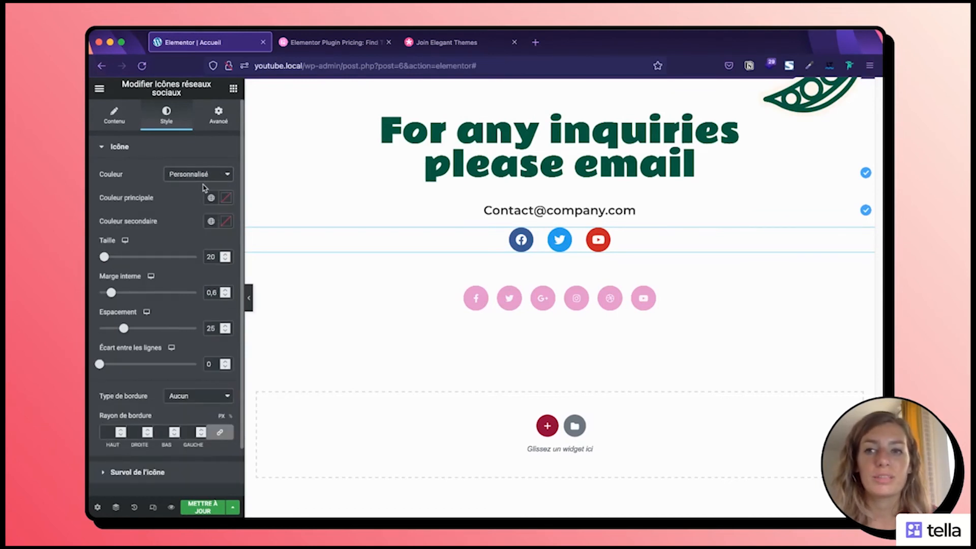
click(211, 198)
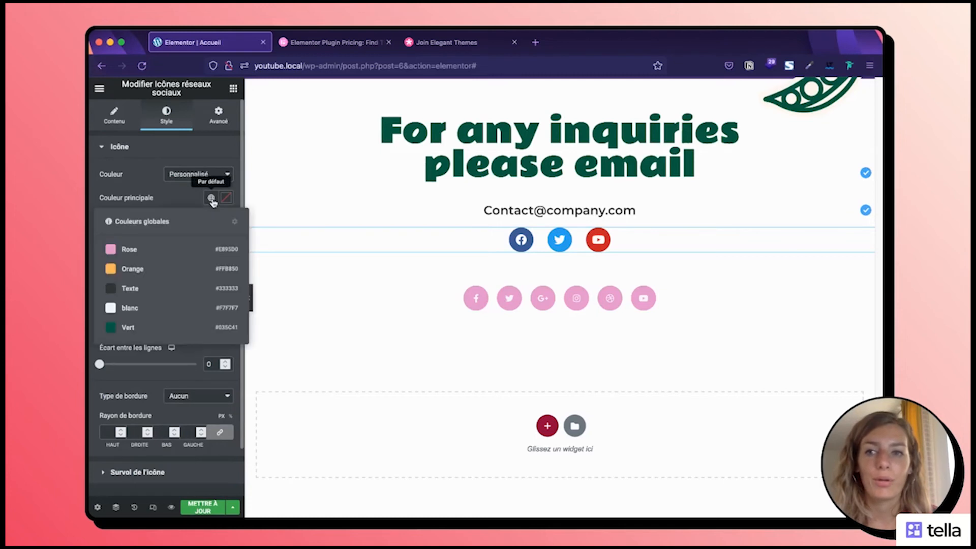
click(169, 325)
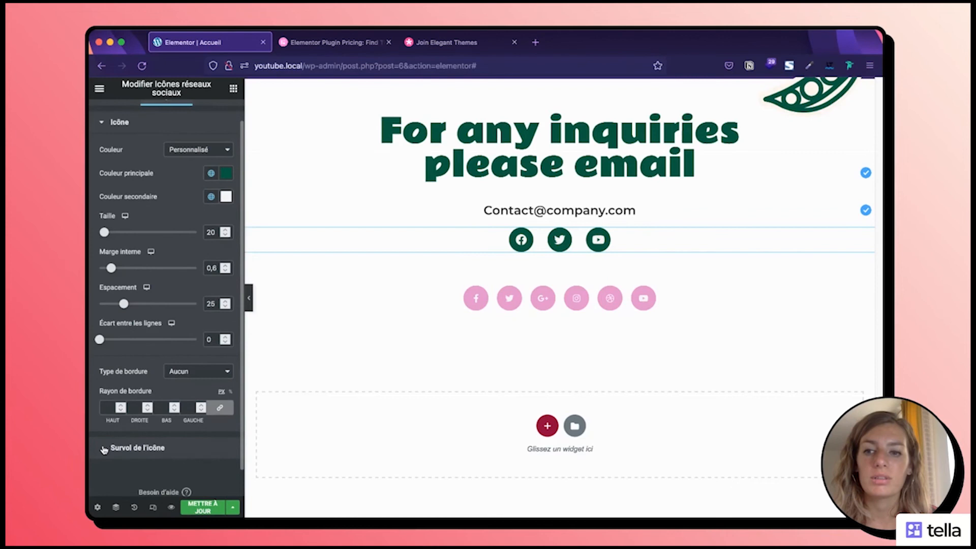
Step: Set the main hover colour of the green social icons to the global Rose
click(103, 449)
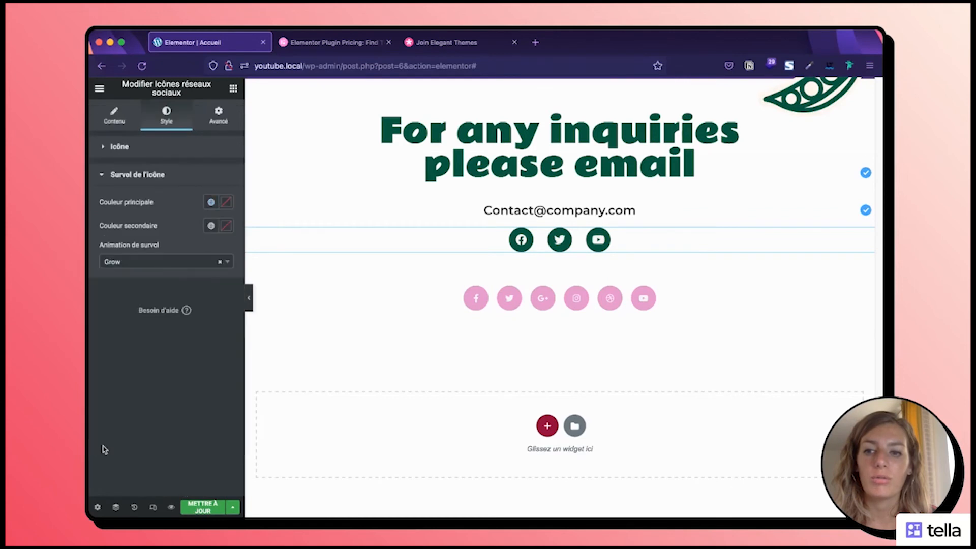
click(210, 203)
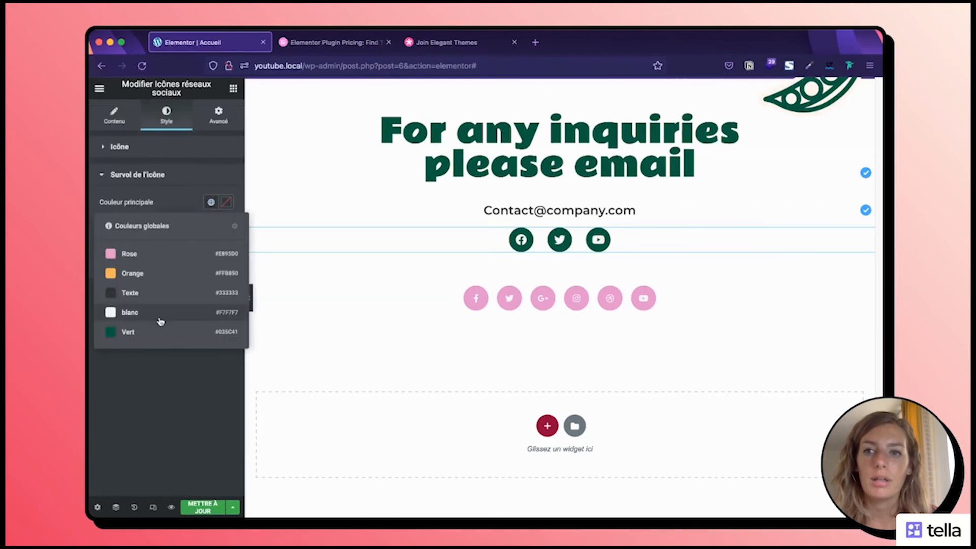
click(157, 255)
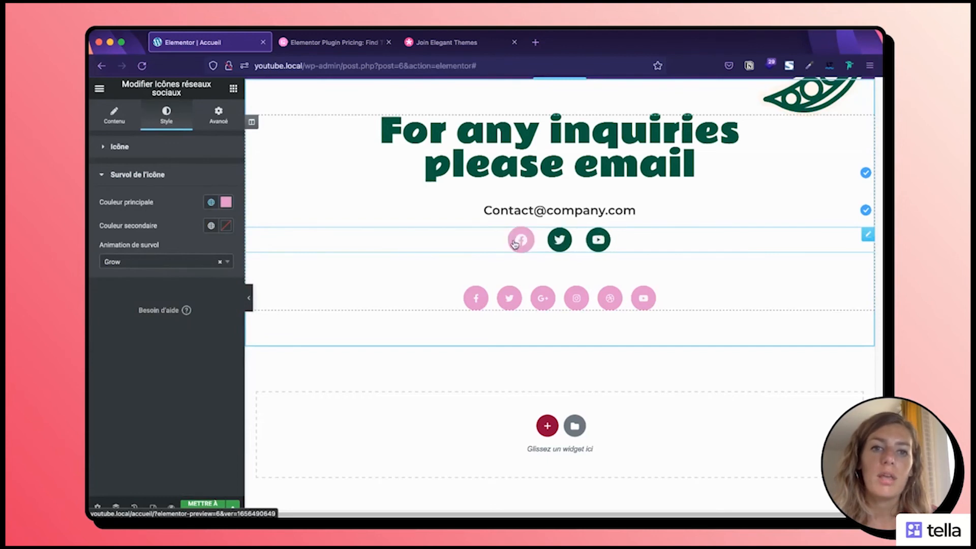
click(123, 123)
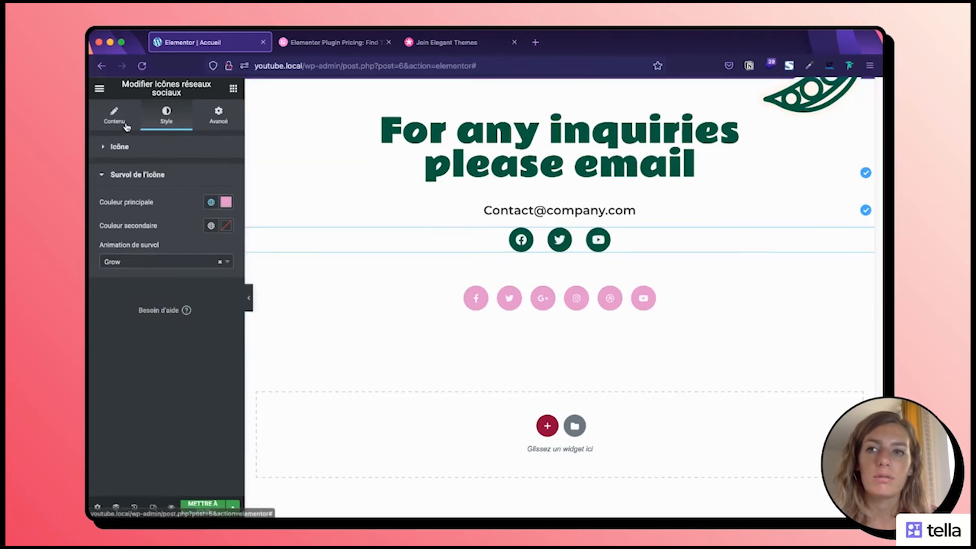
Step: Replace the Facebook icon in the green social icons widget with the Facebook F icon from the icon library
click(127, 192)
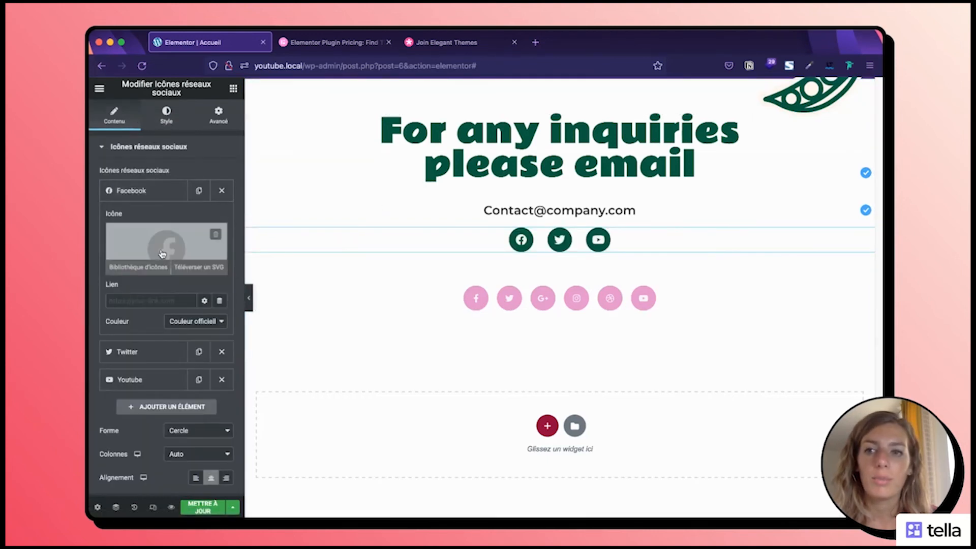
click(137, 267)
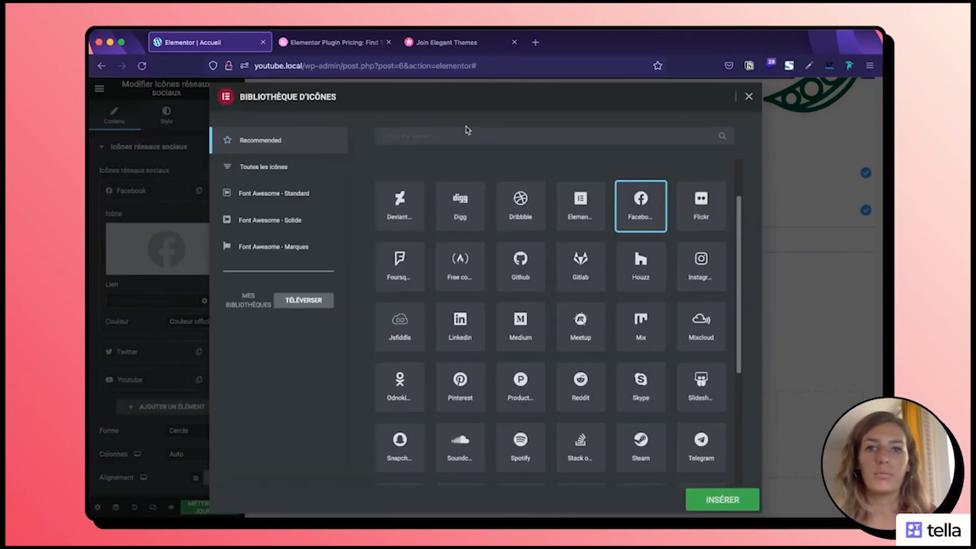
click(443, 133)
text(faceboo)
click(465, 207)
click(709, 498)
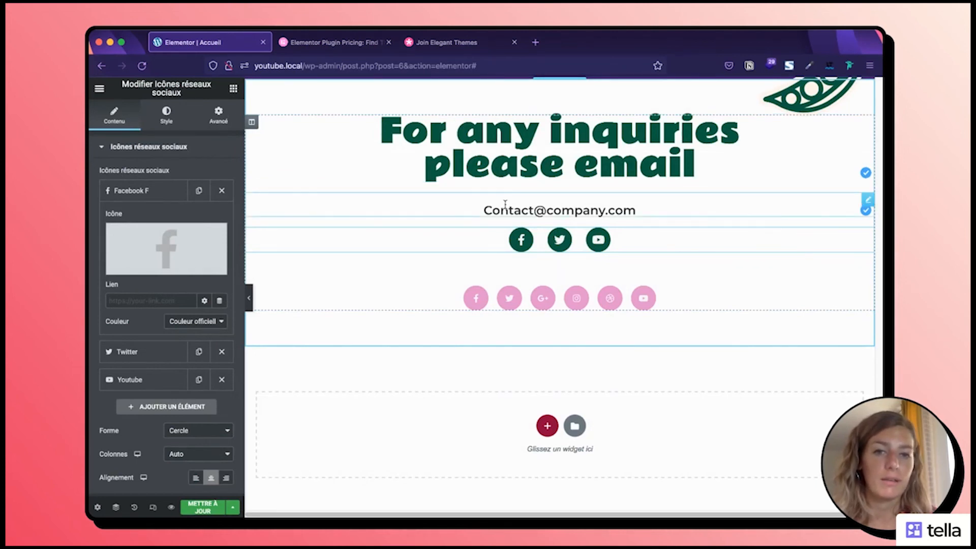
Step: Delete the green social icons widget below the contact e-mail text, keeping the pink social icons
scroll(505, 204, up, 1)
click(233, 89)
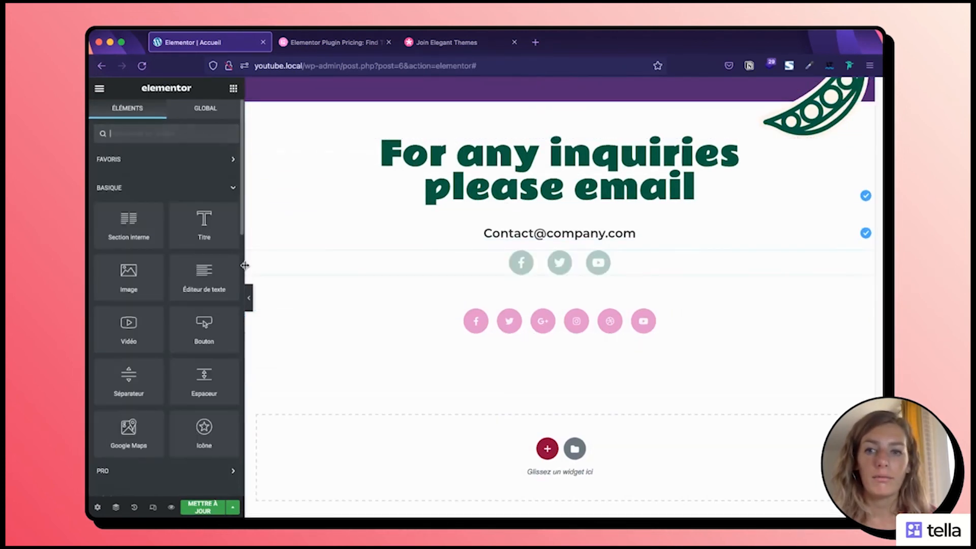
right_click(520, 261)
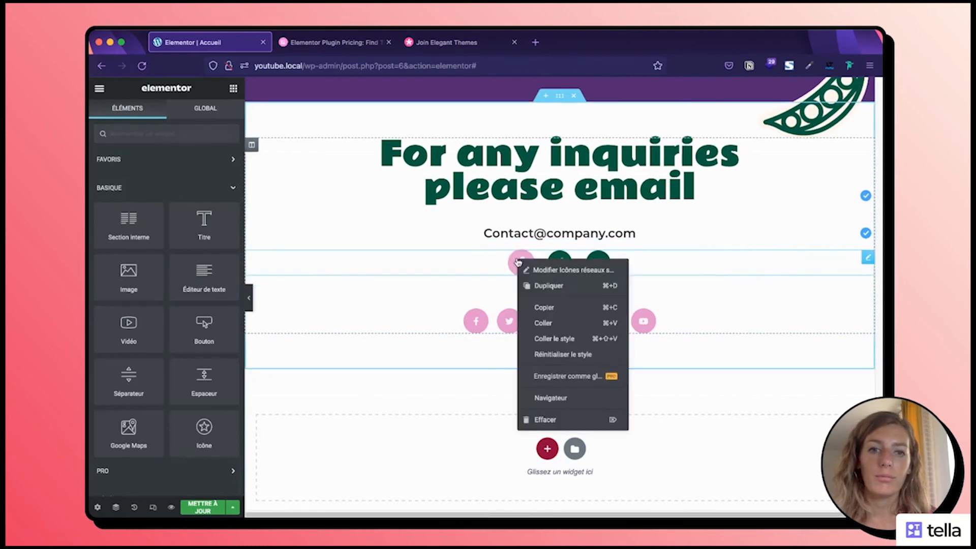
click(545, 420)
Step: Review the full-width page with the editing panel hidden, from the Easy Mango Cauliflower Curry Recipe hero down to the contact section
click(249, 298)
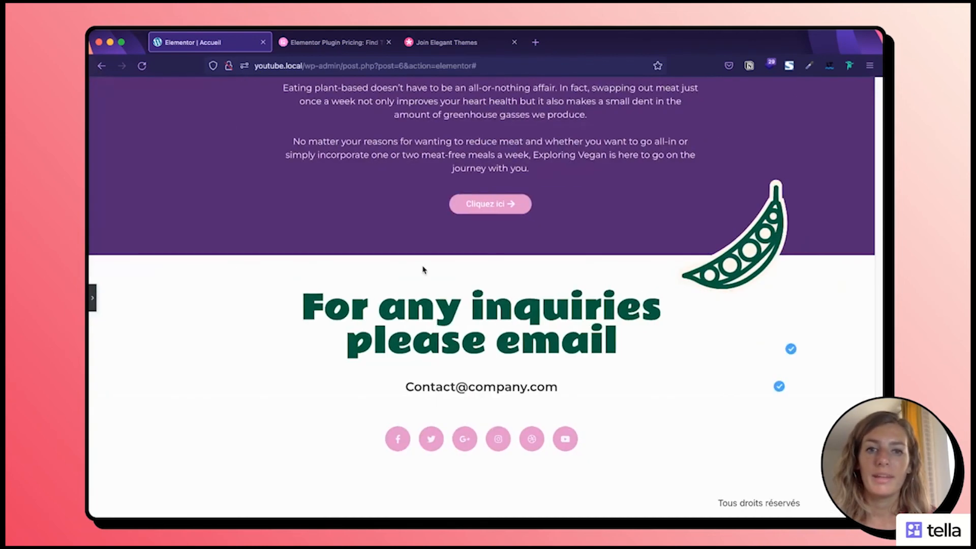
scroll(423, 269, up, 15)
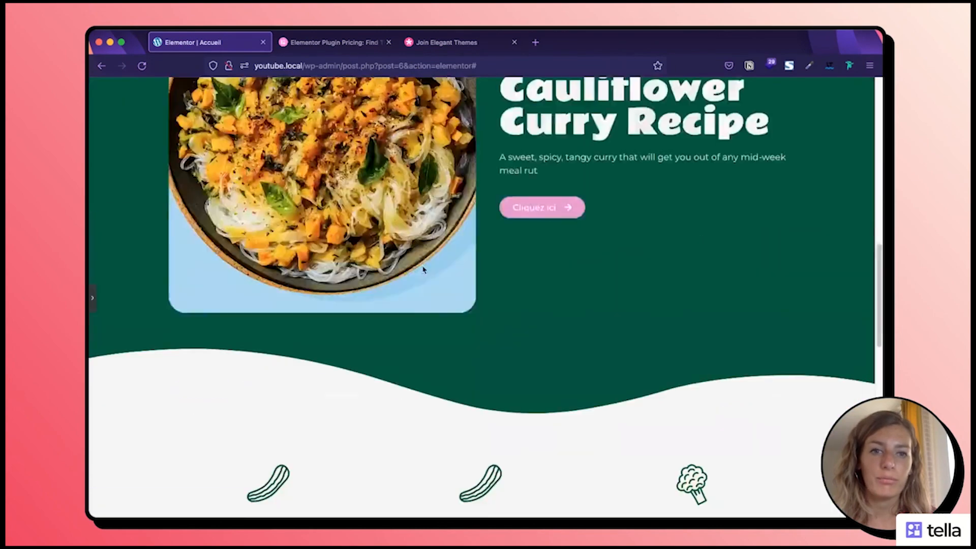
scroll(424, 270, up, 5)
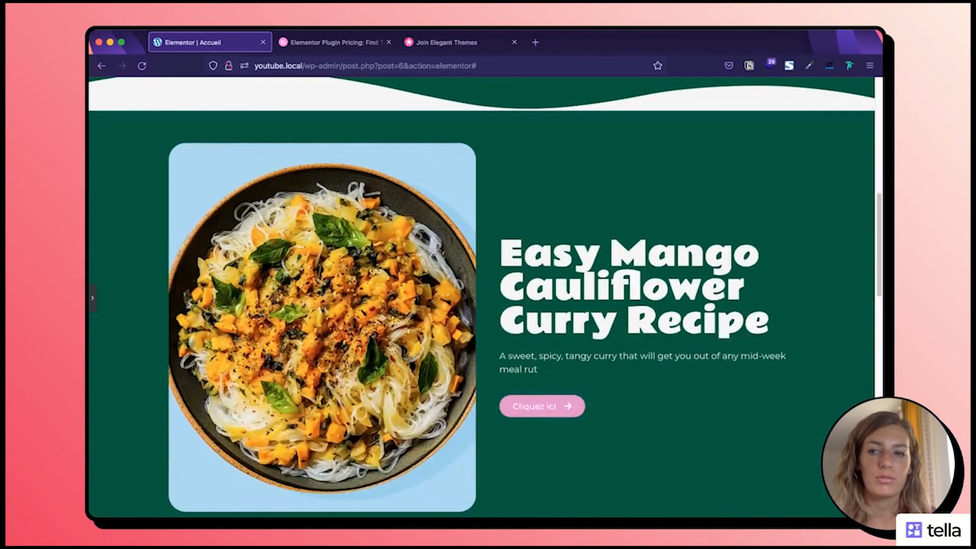
click(92, 297)
scroll(501, 201, up, 1)
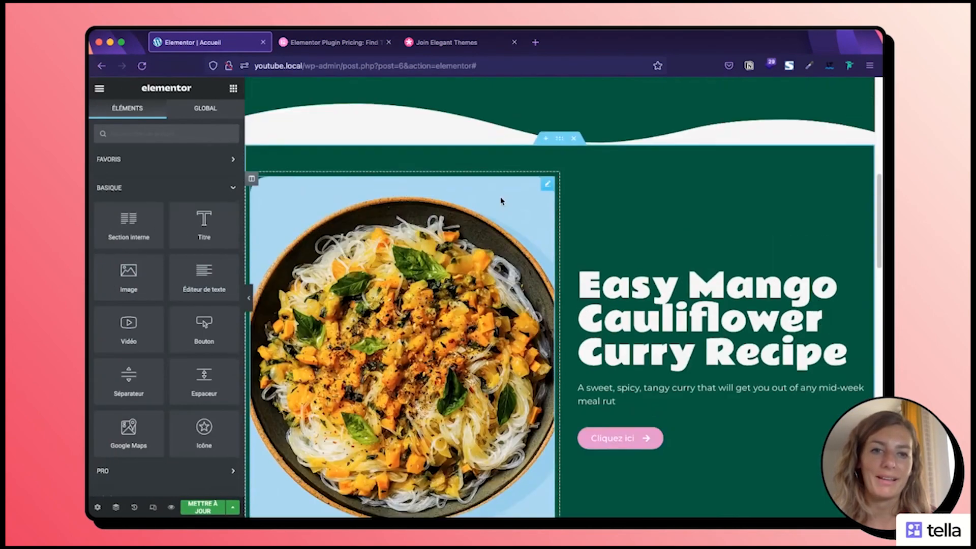
click(249, 298)
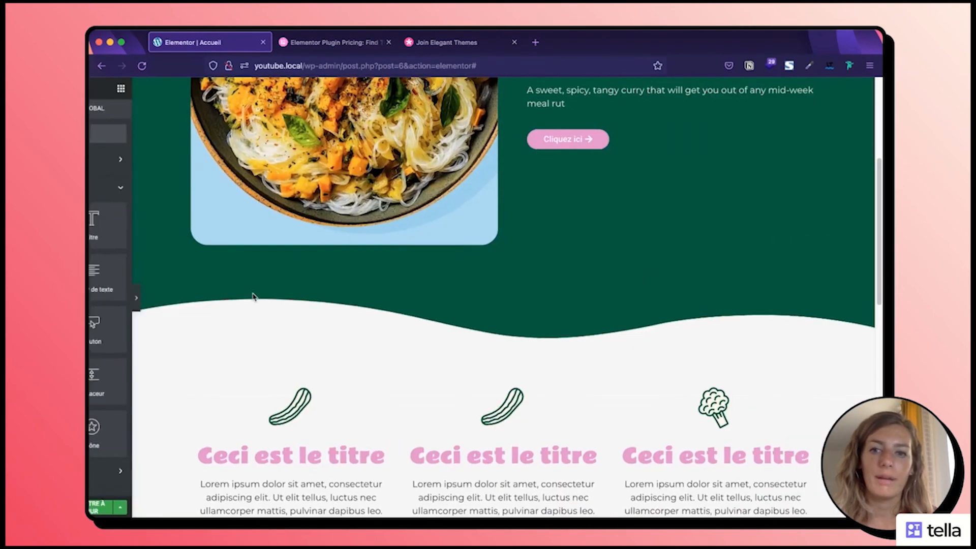
scroll(455, 248, up, 5)
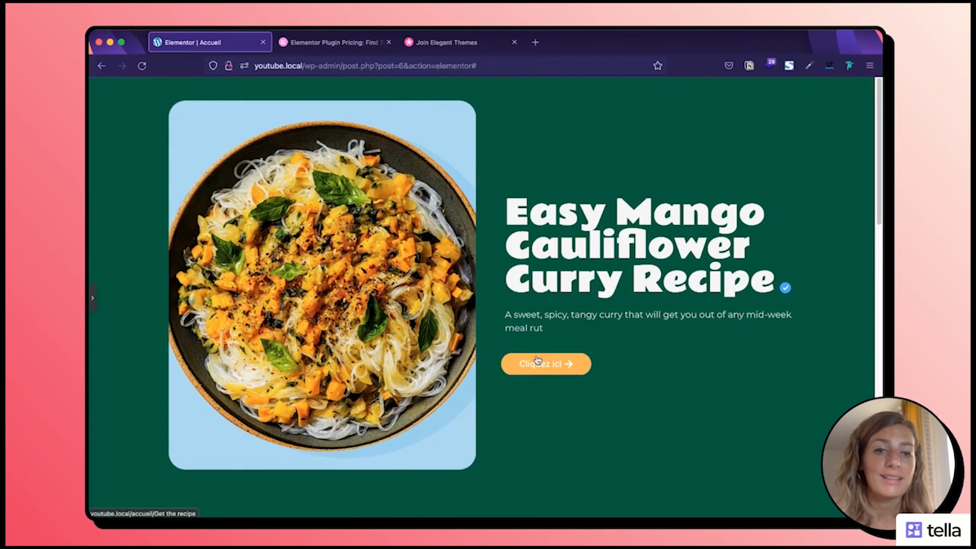
scroll(537, 360, down, 3)
scroll(537, 359, down, 3)
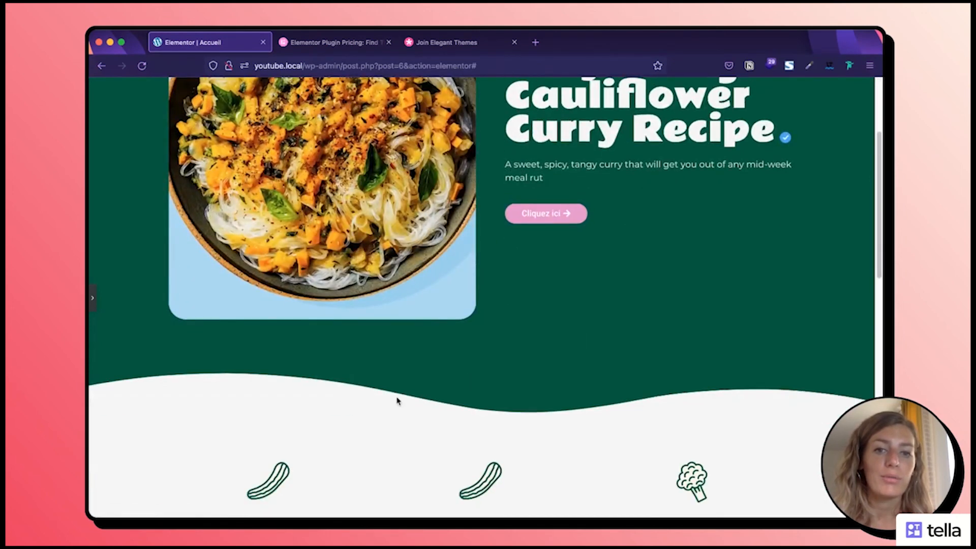
scroll(604, 406, down, 8)
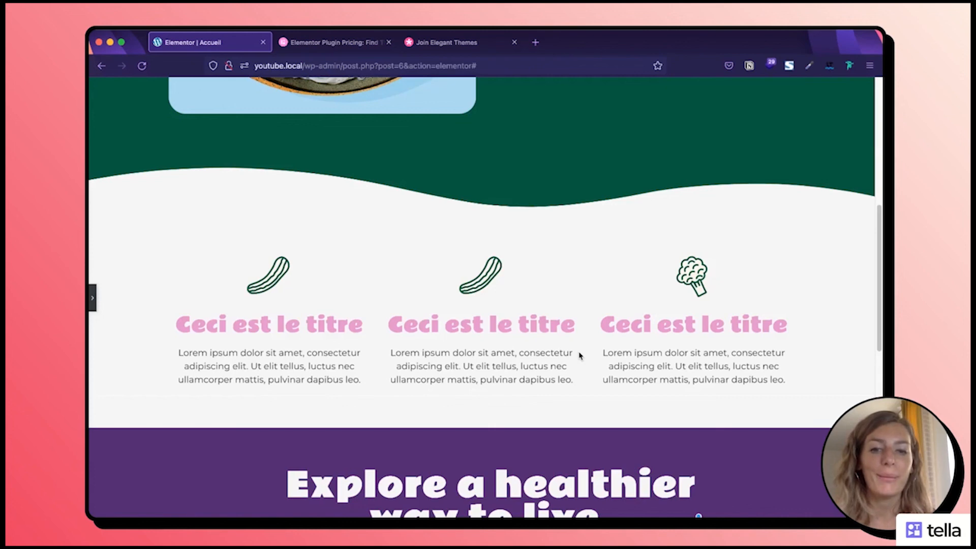
scroll(579, 354, down, 5)
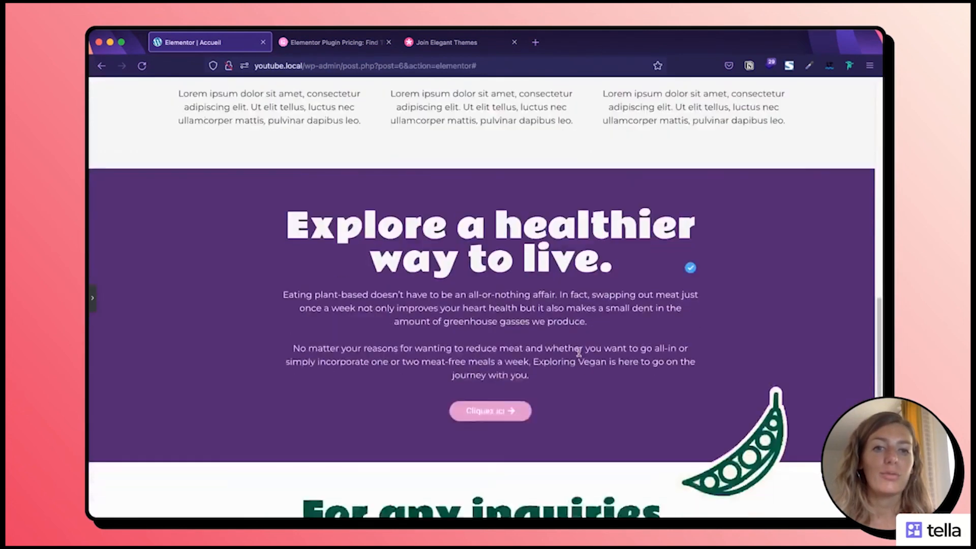
scroll(578, 352, down, 1)
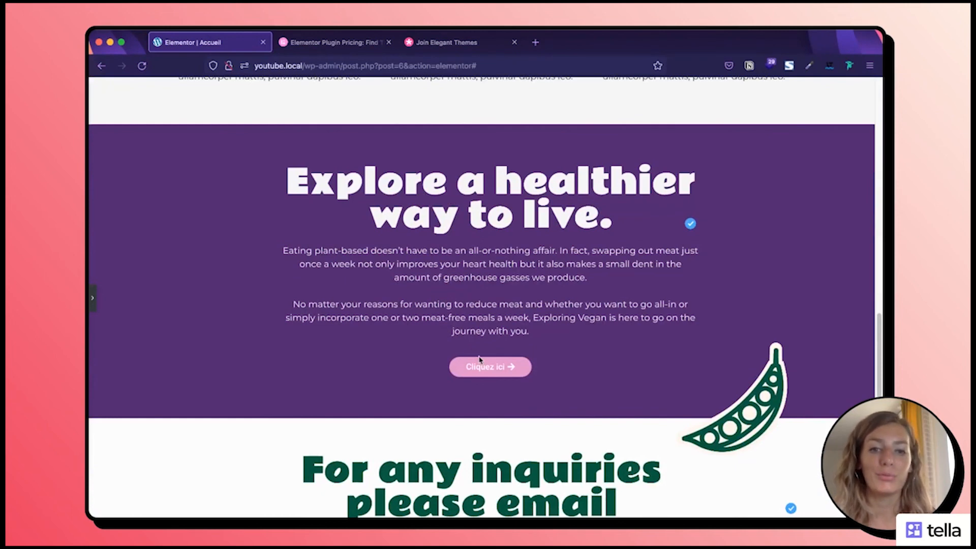
scroll(627, 360, down, 3)
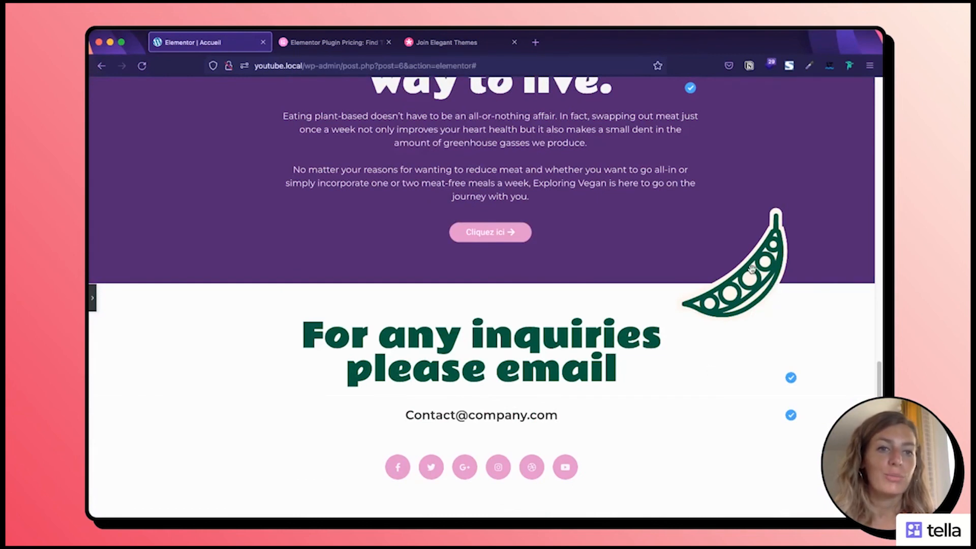
scroll(688, 397, down, 1)
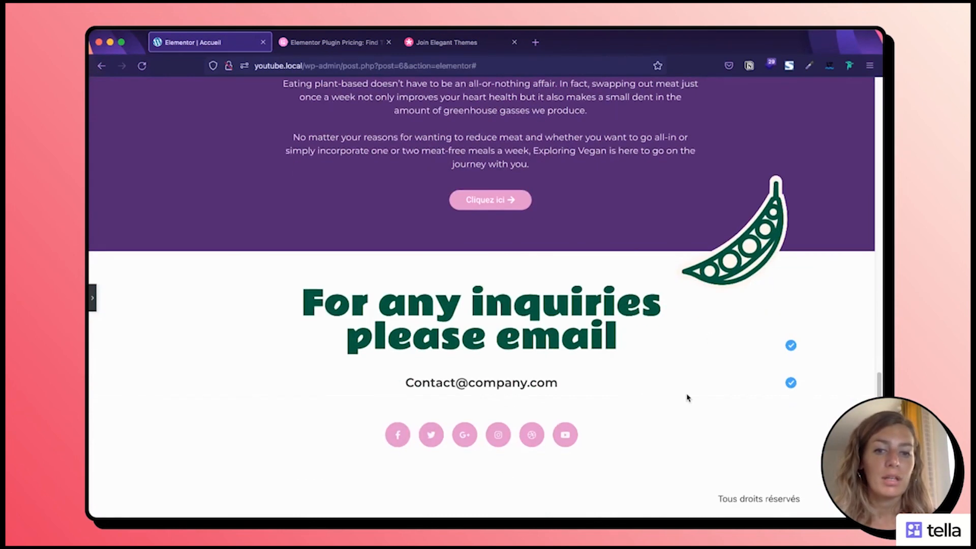